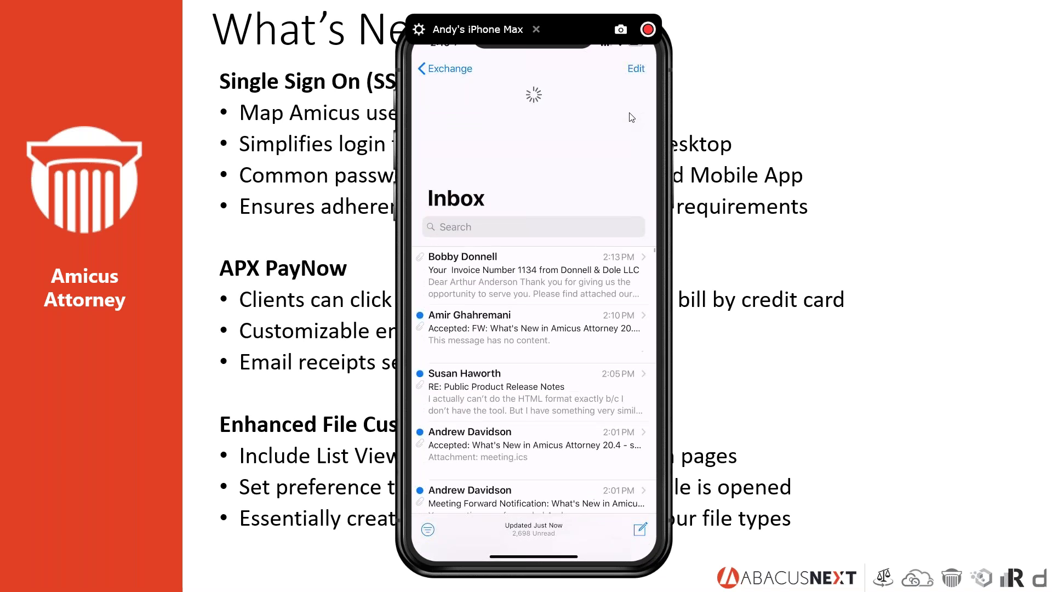
Examine the payment receipt e-mail on the mirrored phone, from the header through the payment summary.
key(alt+Tab)
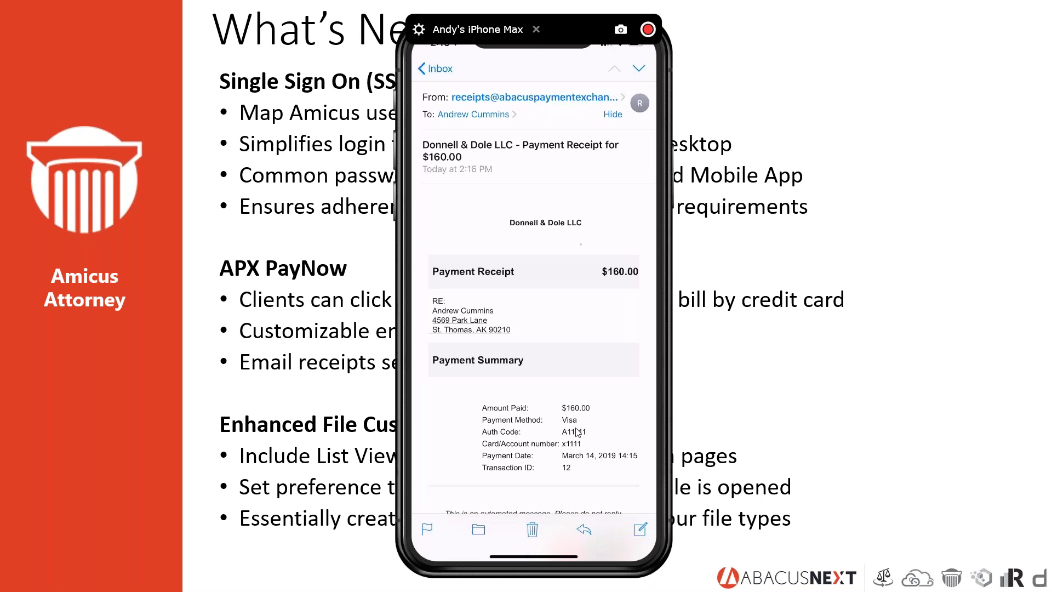
scroll(577, 433, down, 3)
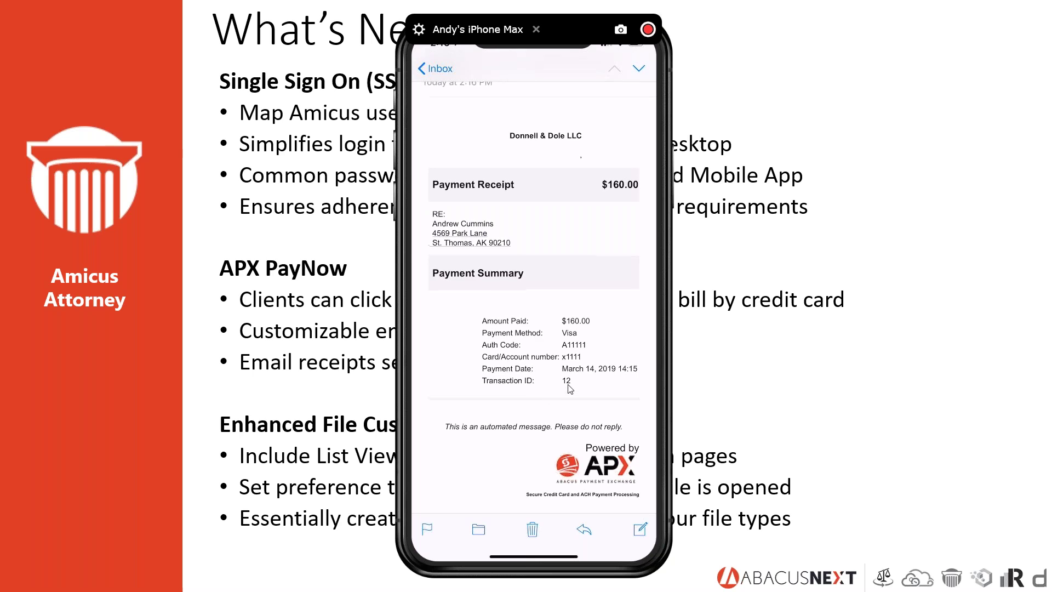
scroll(570, 378, up, 3)
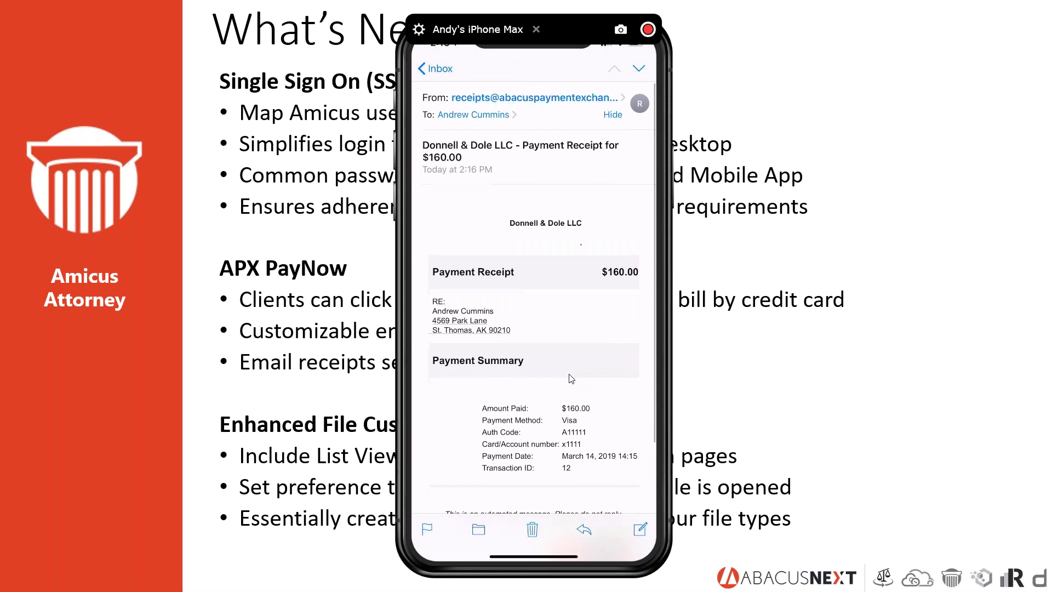
Switch to Amicus Attorney in the remote desktop session, minimize Outlook and filter the billing list to Only Paid bills.
key(alt+Tab)
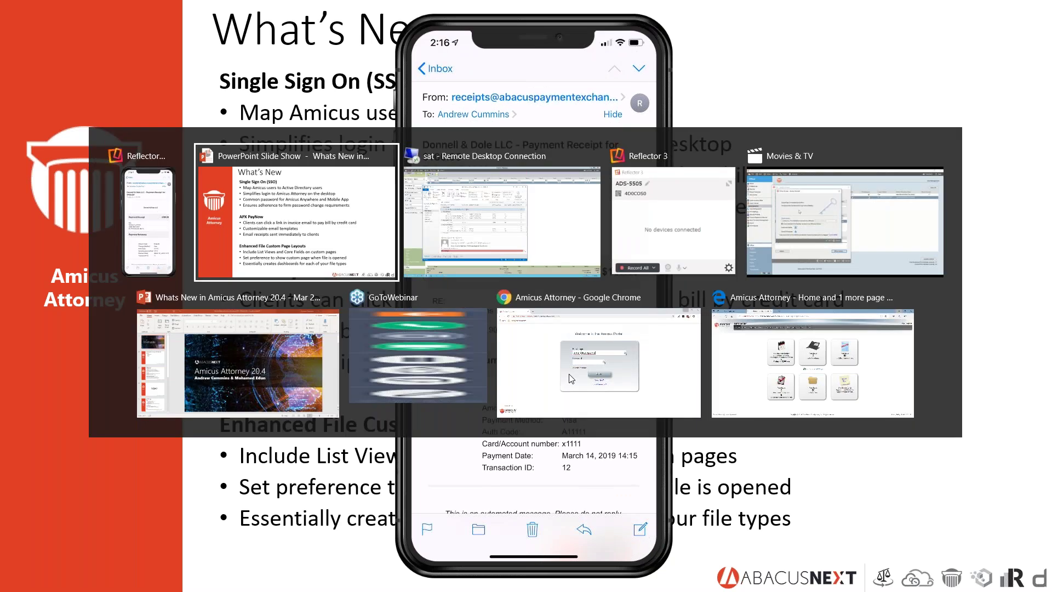
key(Tab)
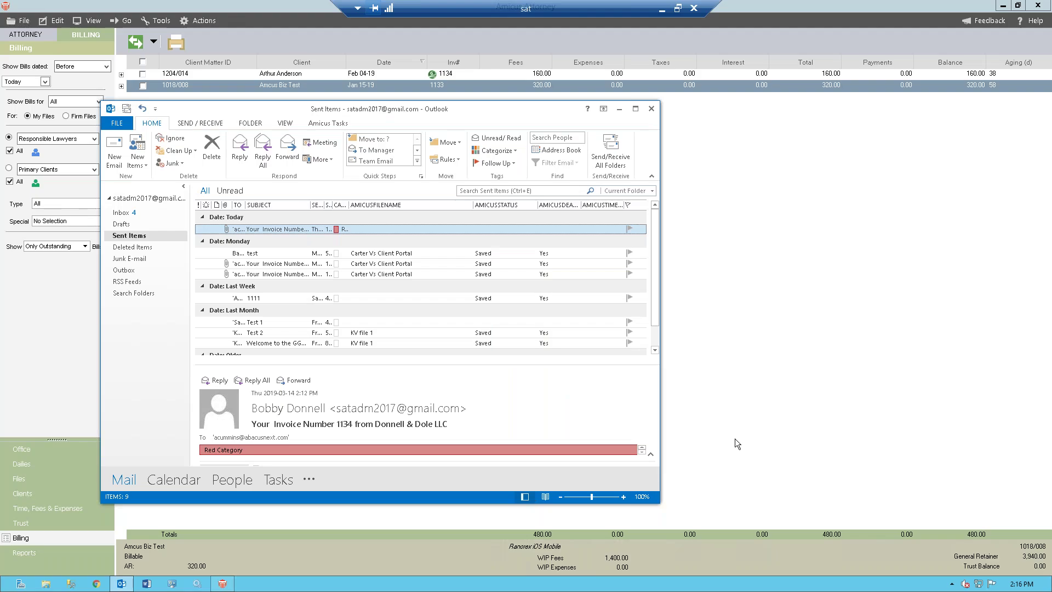
click(620, 109)
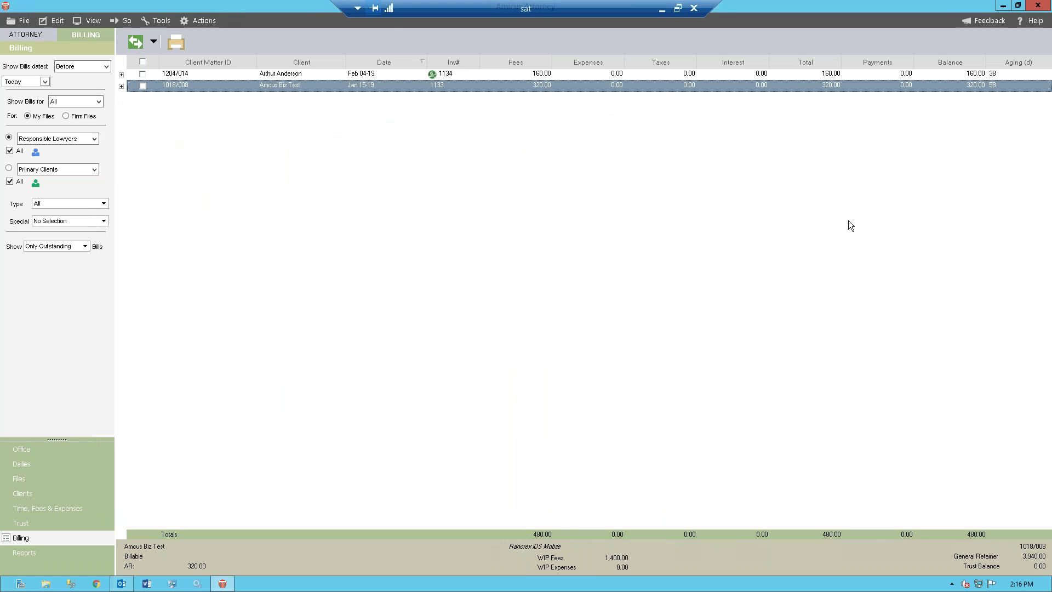
click(85, 247)
click(35, 278)
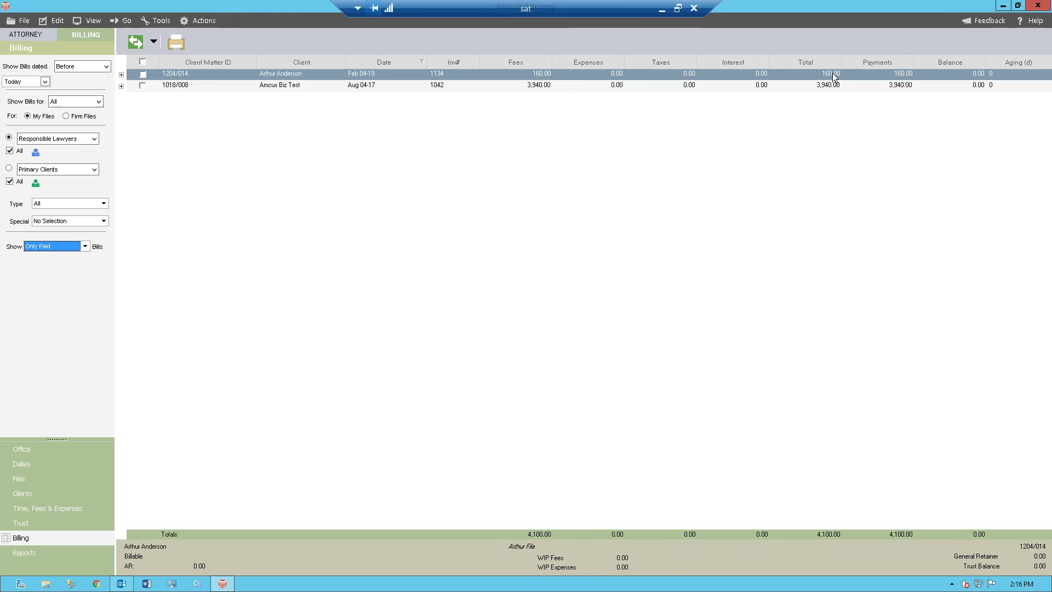
Expand the paid 160.00 bill, inspect its APX payment record, and close it without saving before collapsing the bill.
click(121, 75)
click(475, 115)
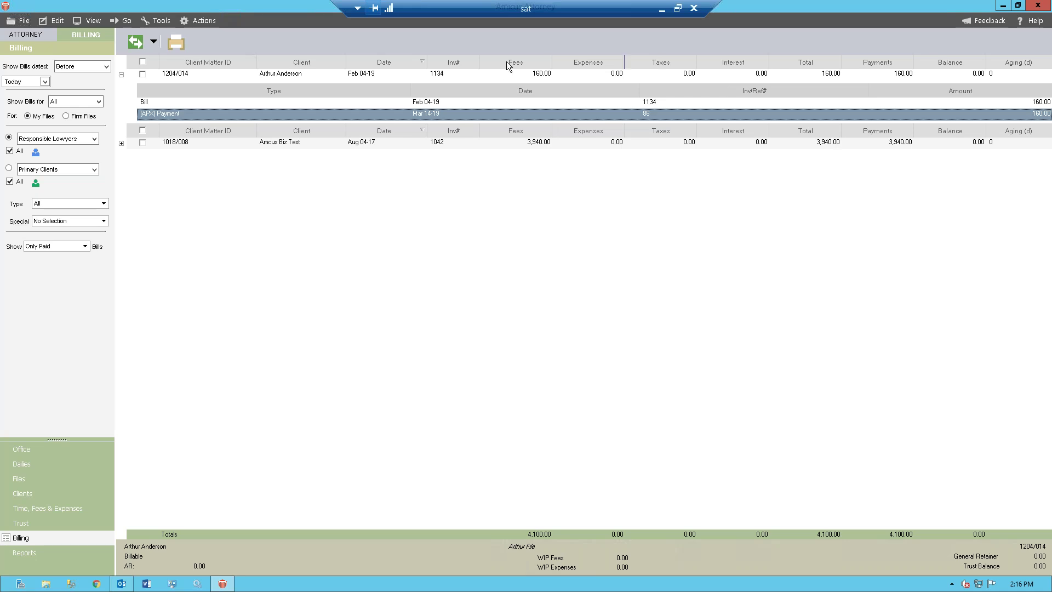
right_click(377, 116)
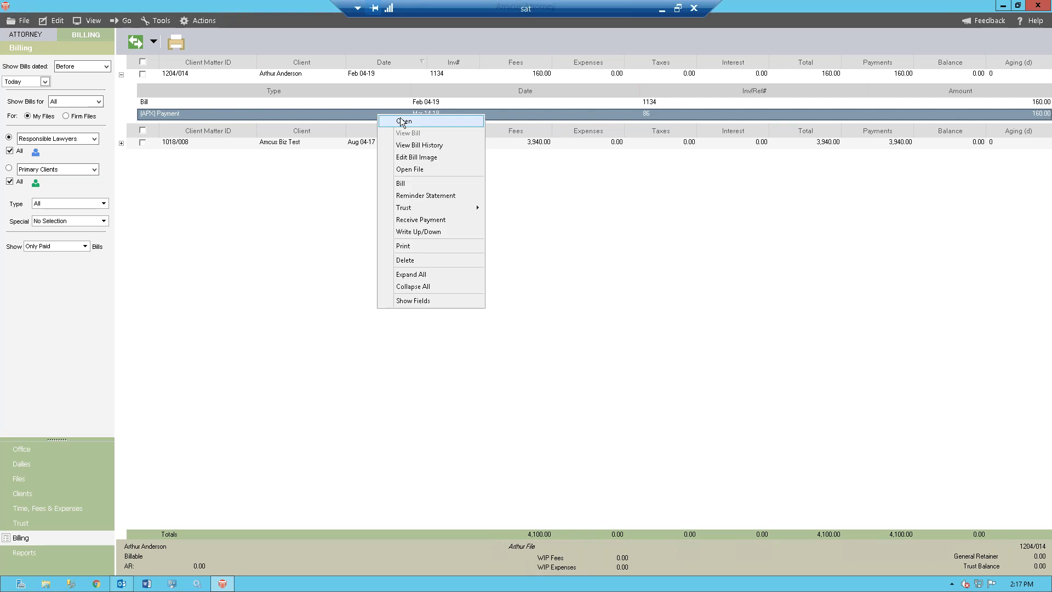
click(403, 122)
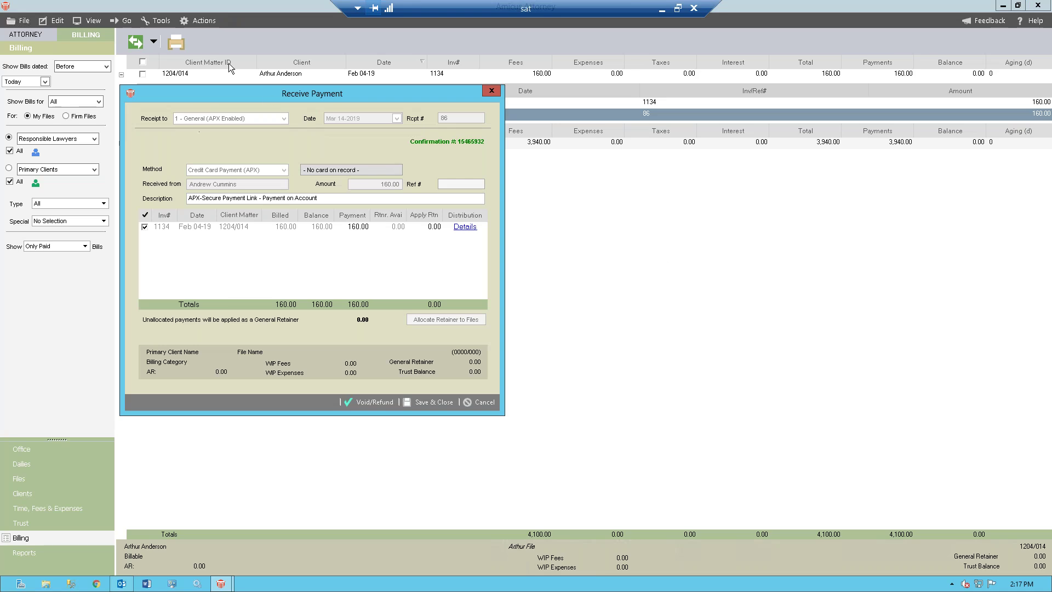
drag(268, 91, 361, 125)
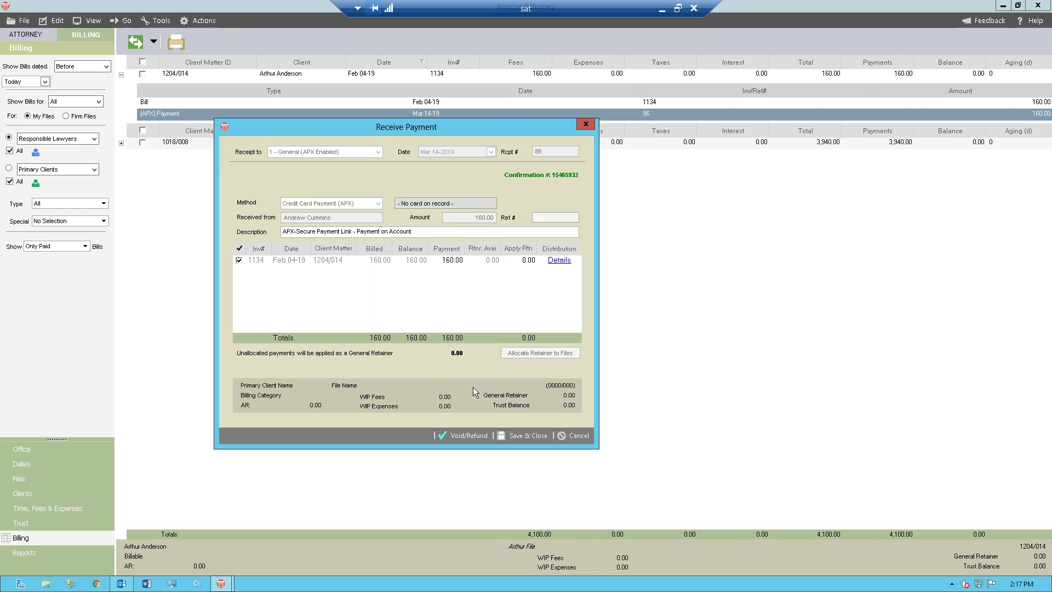
click(588, 439)
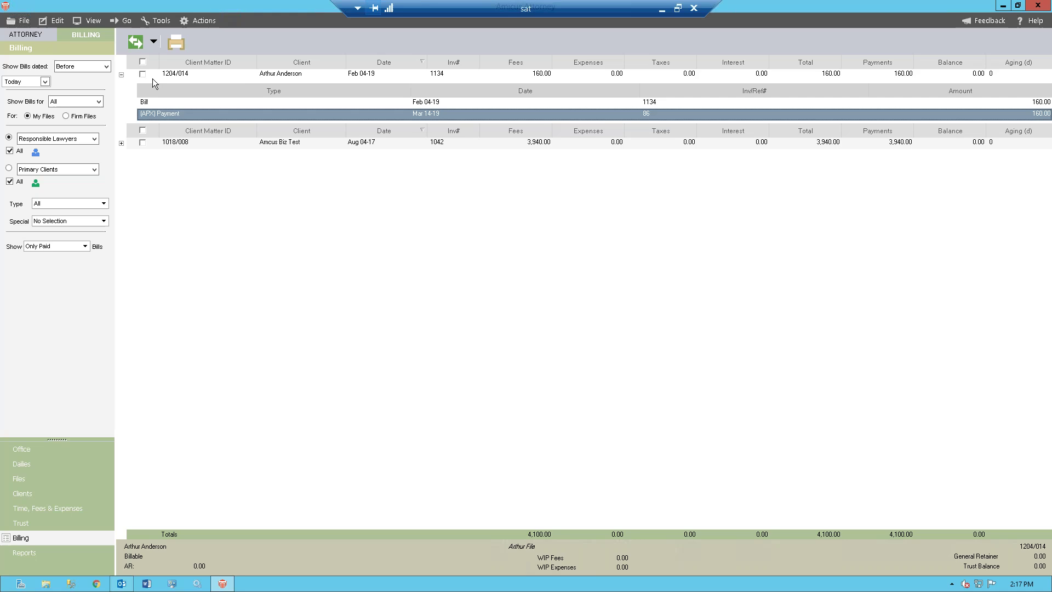
click(121, 74)
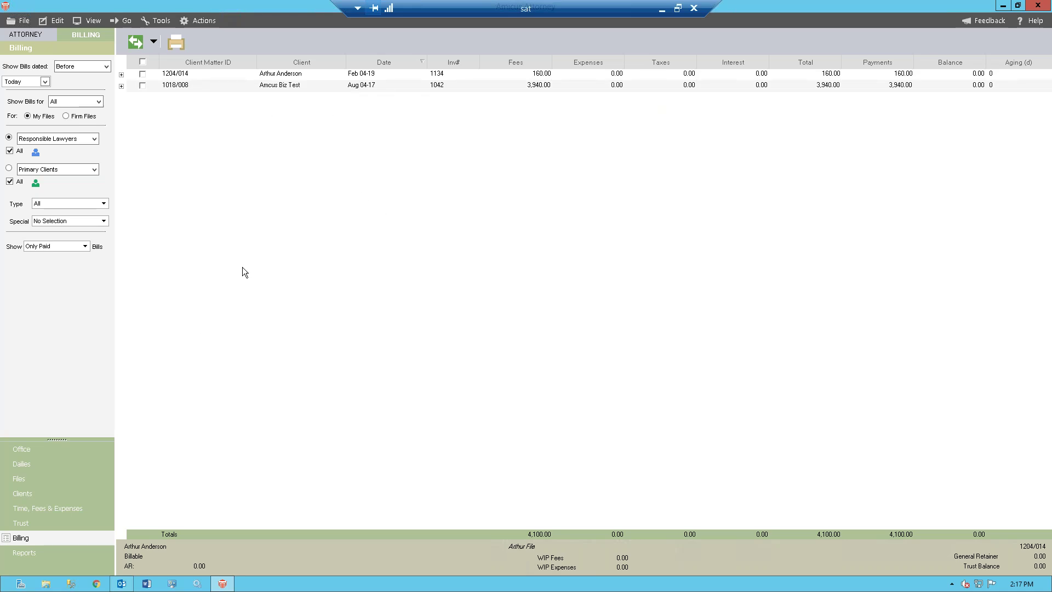
From the billing office's draft bills, go to Final Bills, print and post the 50.00 bill to Screen, and close the windows.
click(48, 449)
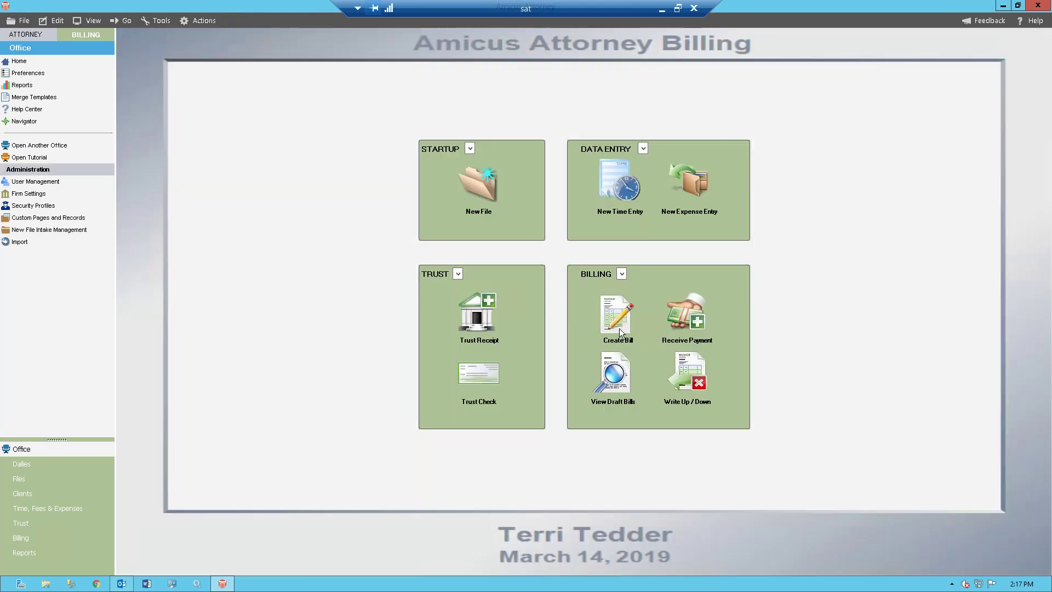
click(623, 388)
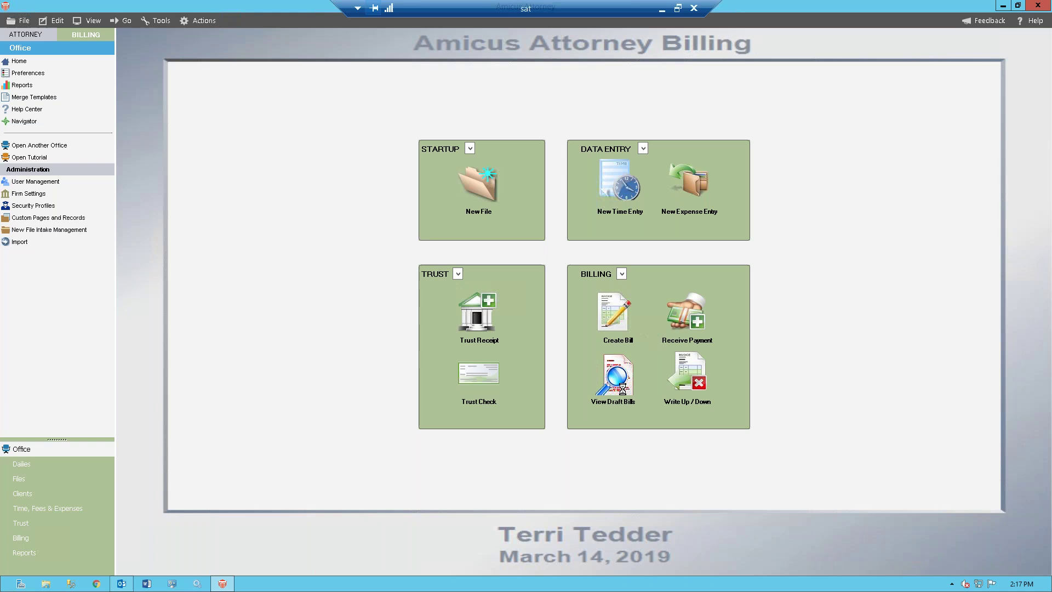
click(173, 201)
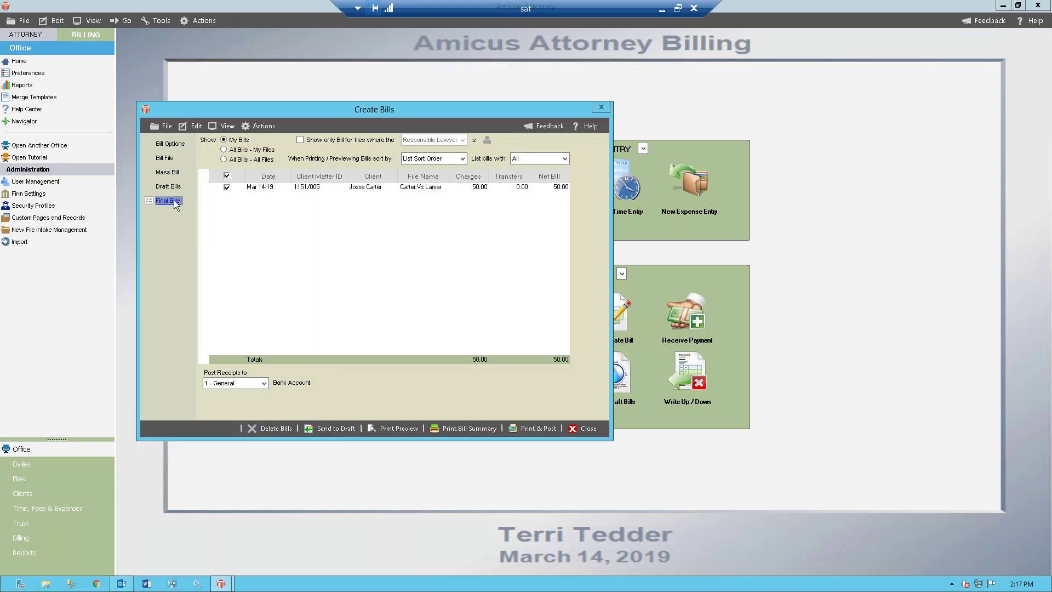
click(295, 190)
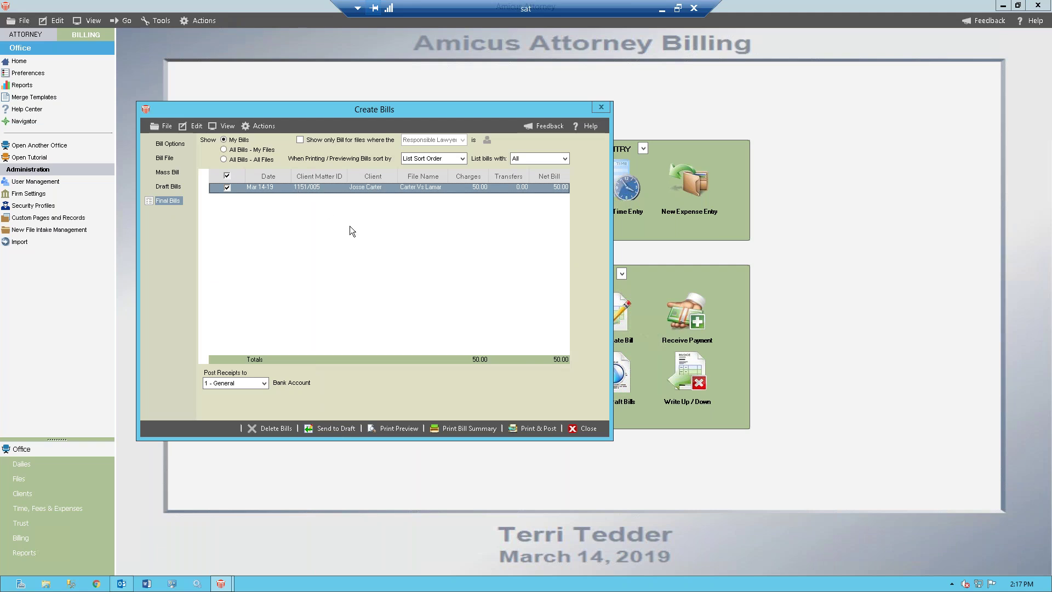
click(542, 426)
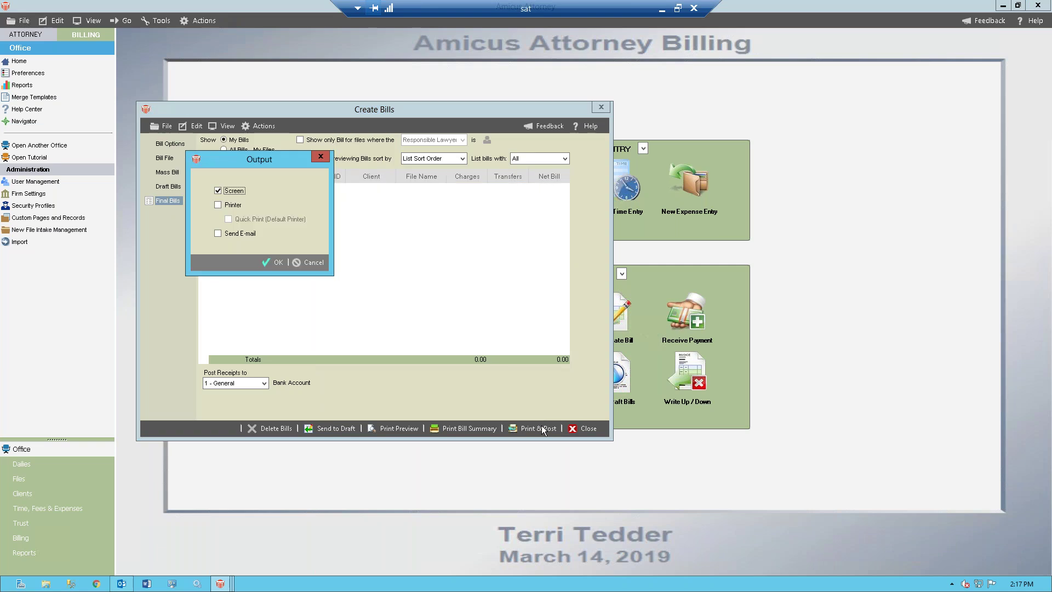
click(277, 263)
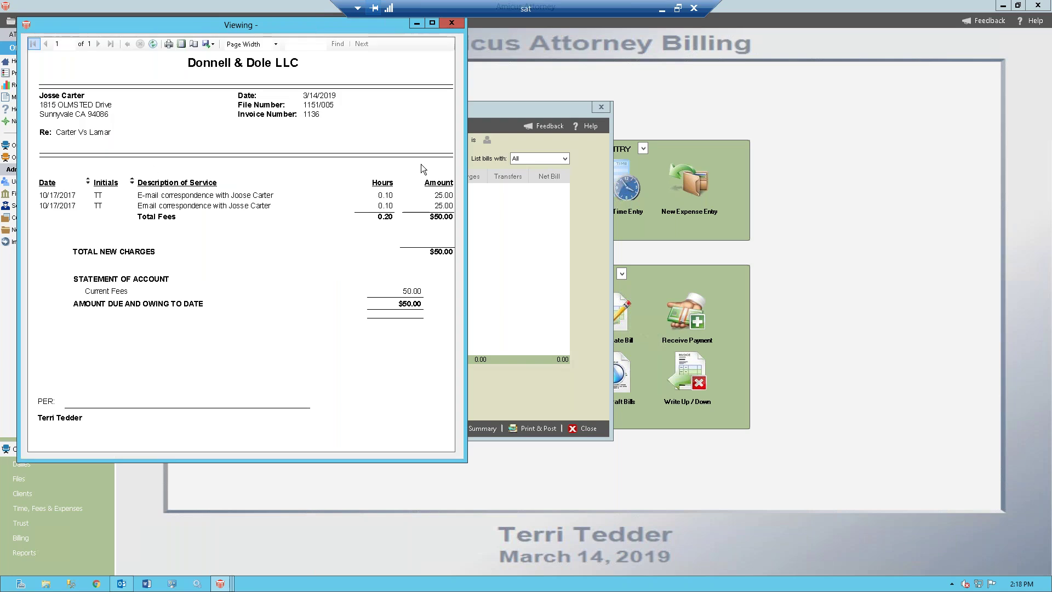
click(453, 26)
click(582, 430)
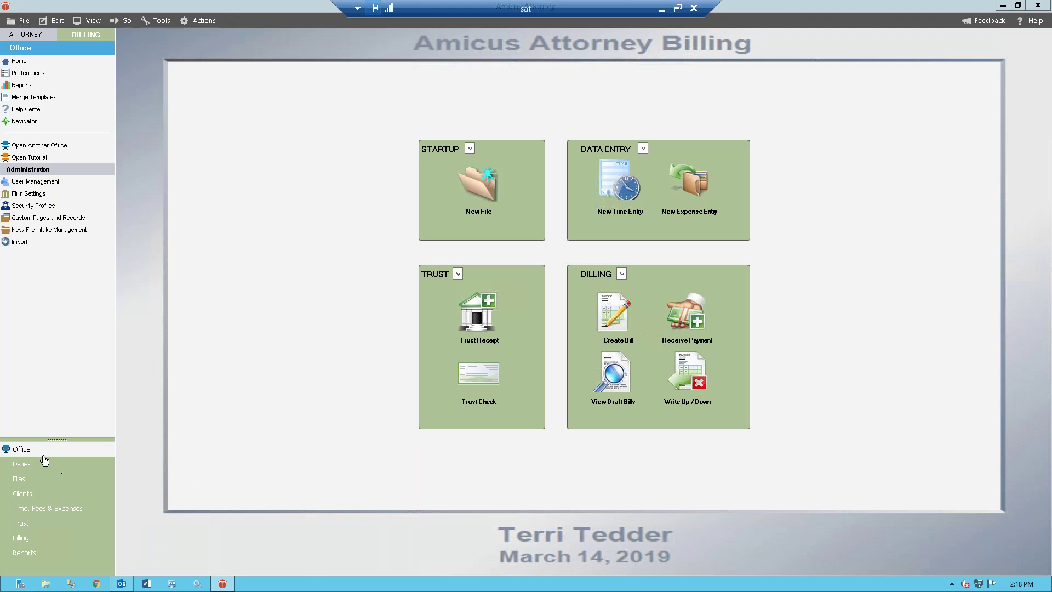
Open the Family Law file from the Attorney side's files list and widen its window.
click(36, 37)
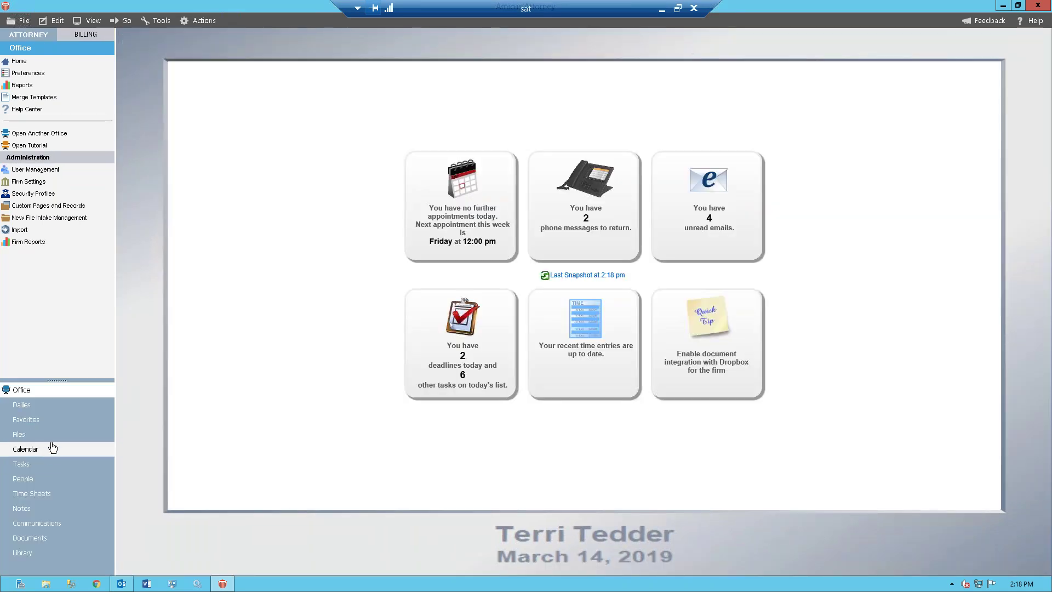
click(52, 439)
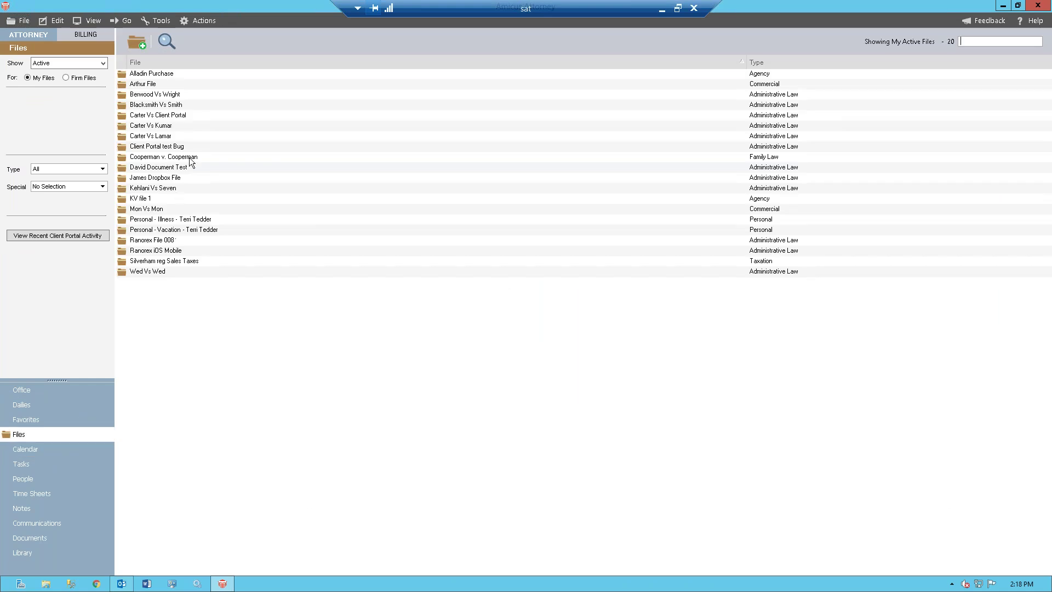
double_click(206, 157)
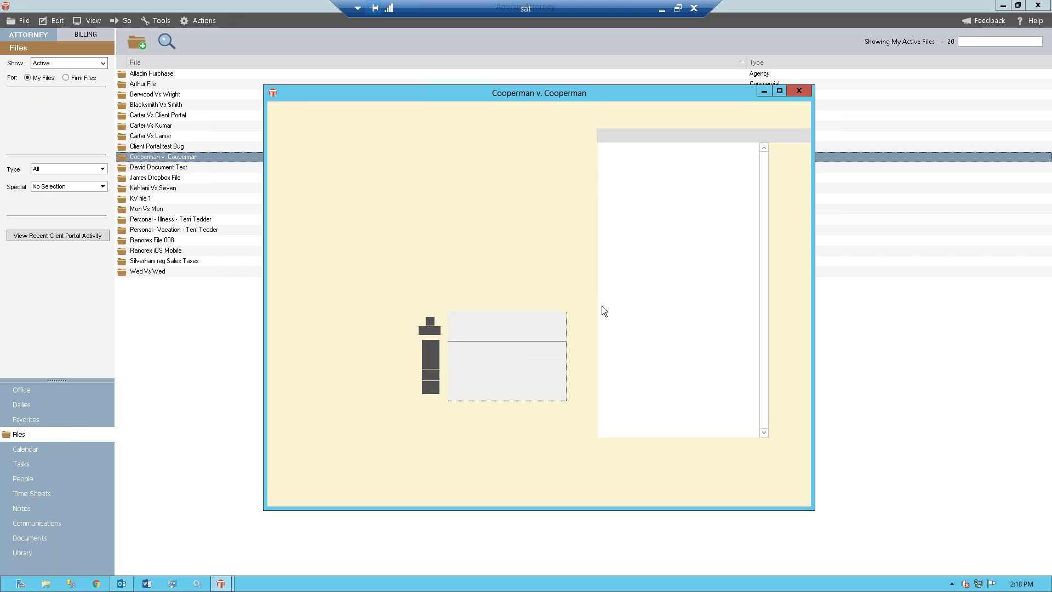
drag(814, 381, 877, 374)
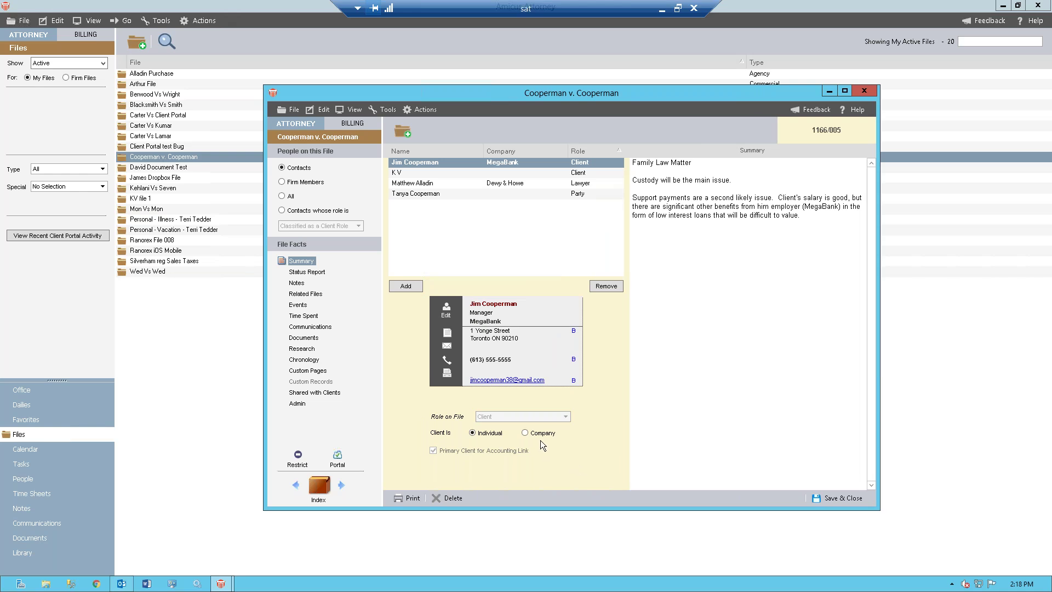
Examine the file's Court Information, Separation Details and Family Dashboard custom pages.
click(309, 371)
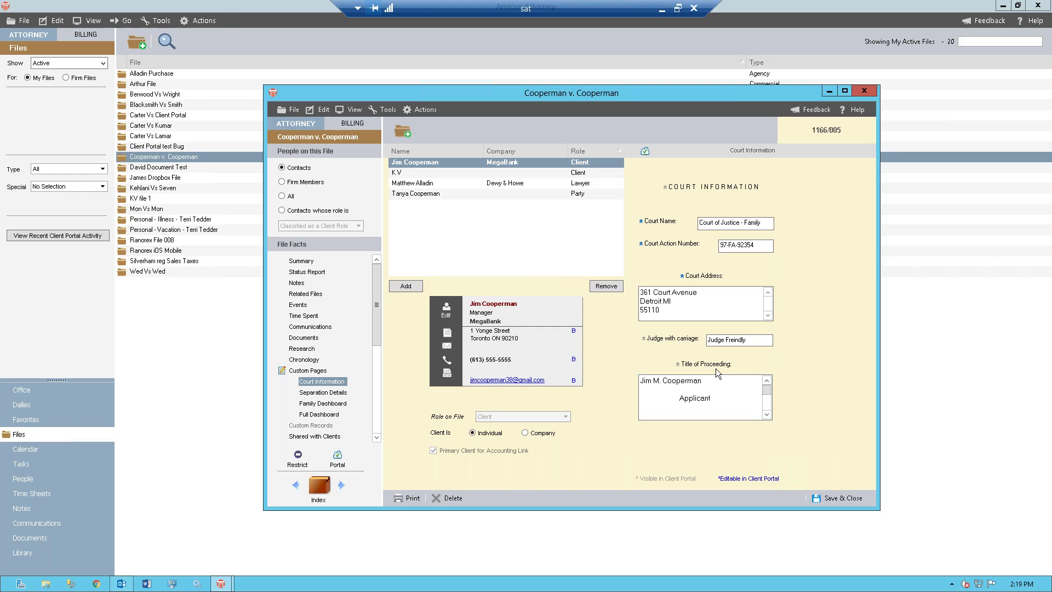
click(321, 393)
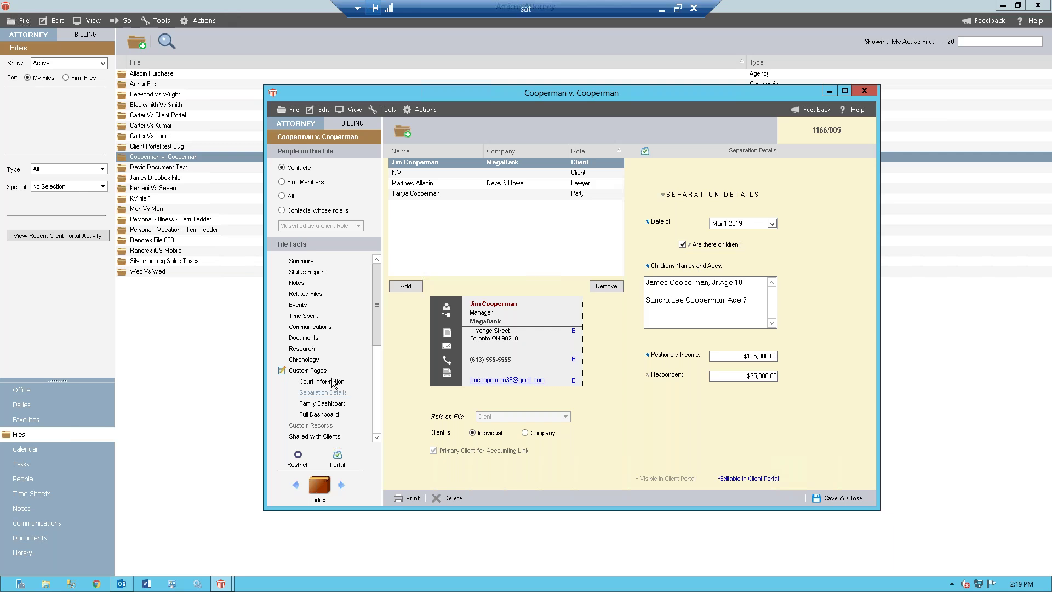
click(328, 404)
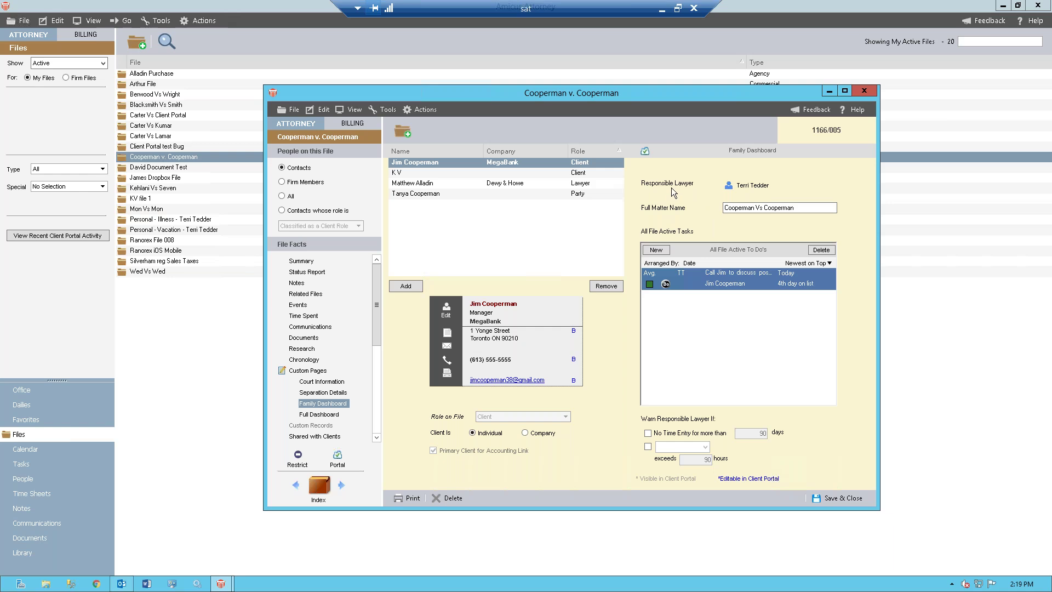
Examine the General and Accounting pages in the file's Admin section, ending on General.
drag(377, 288, 375, 346)
click(299, 327)
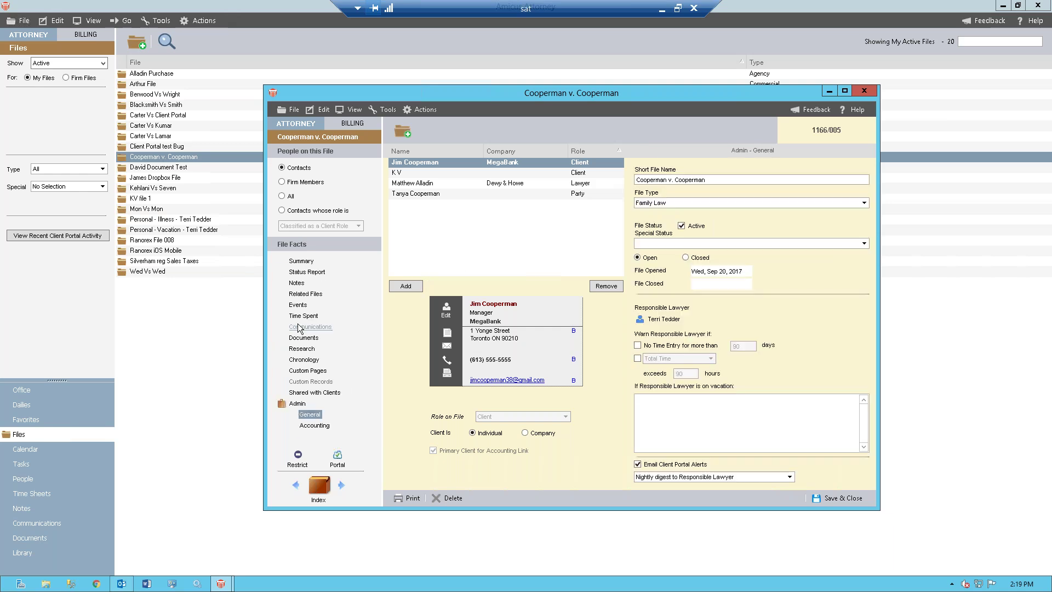
click(314, 425)
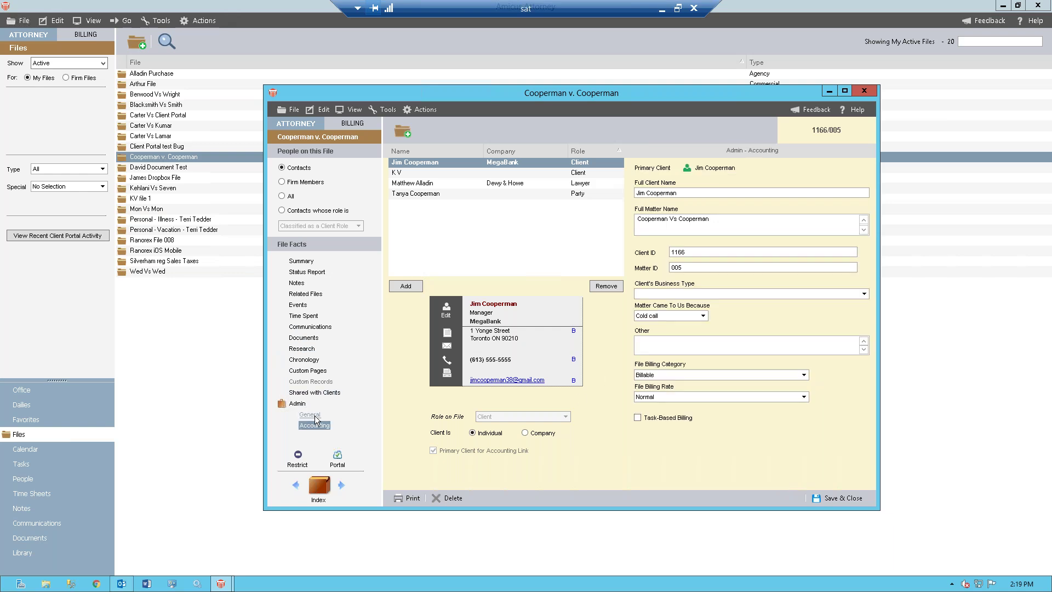
click(311, 415)
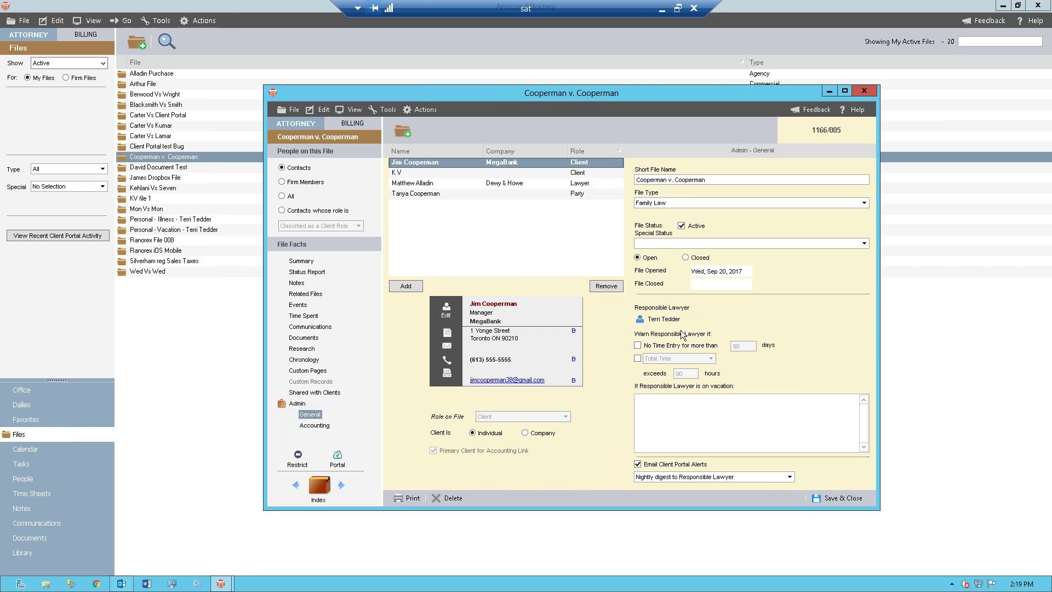
Compare the Family Dashboard and Full Dashboard custom pages, enlarging the file window to show the whole dashboard, and close the file.
click(310, 372)
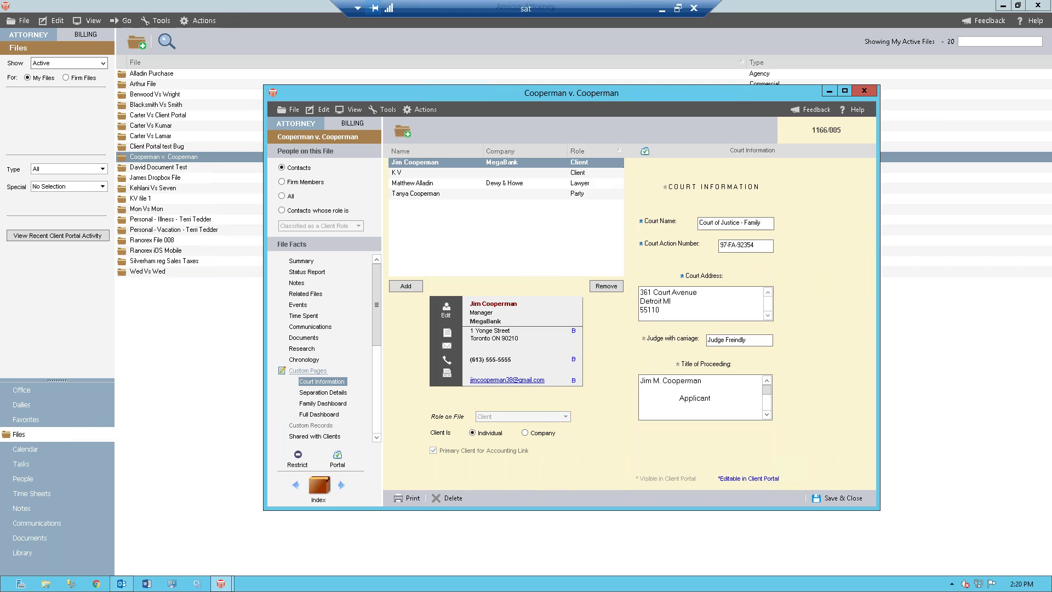
click(321, 404)
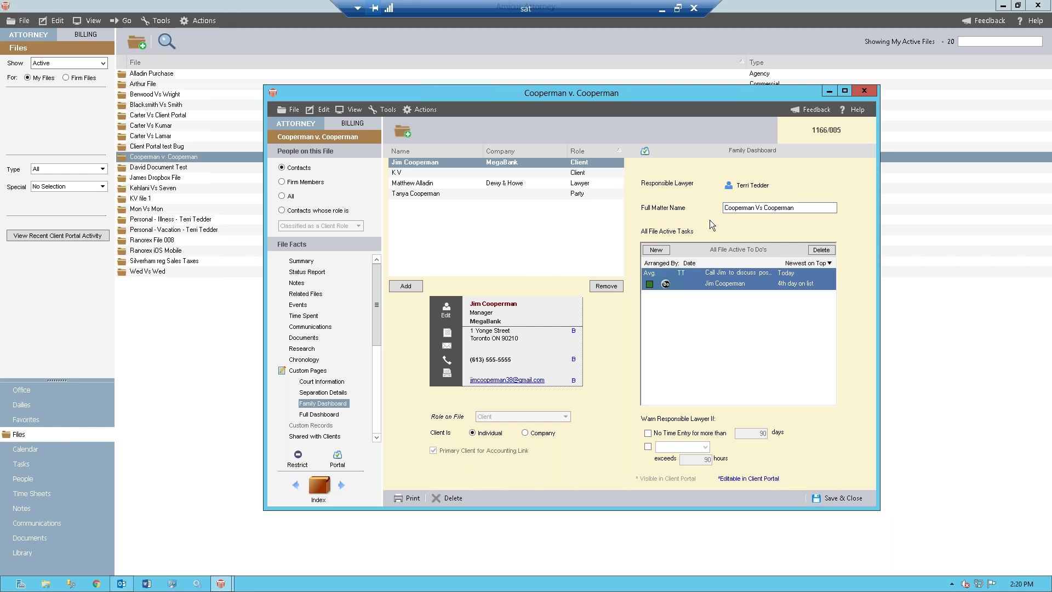
click(314, 416)
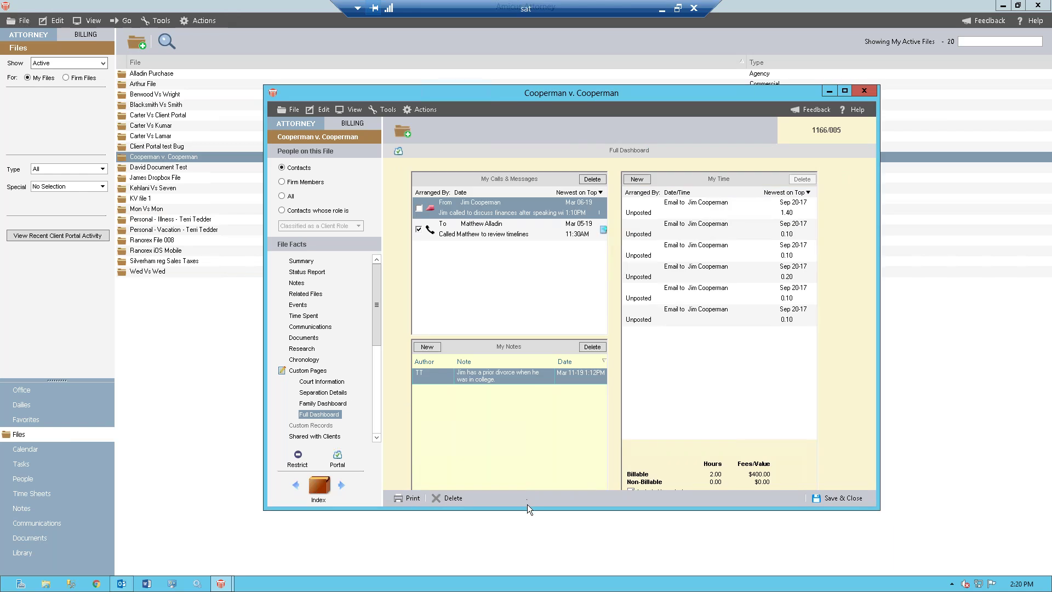
drag(528, 510, 535, 548)
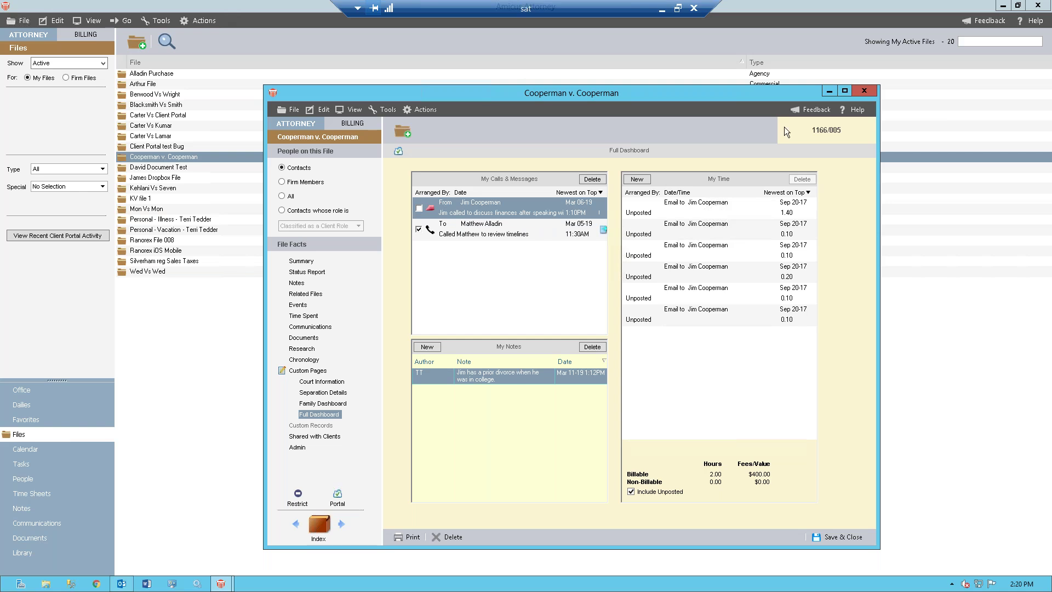
click(845, 90)
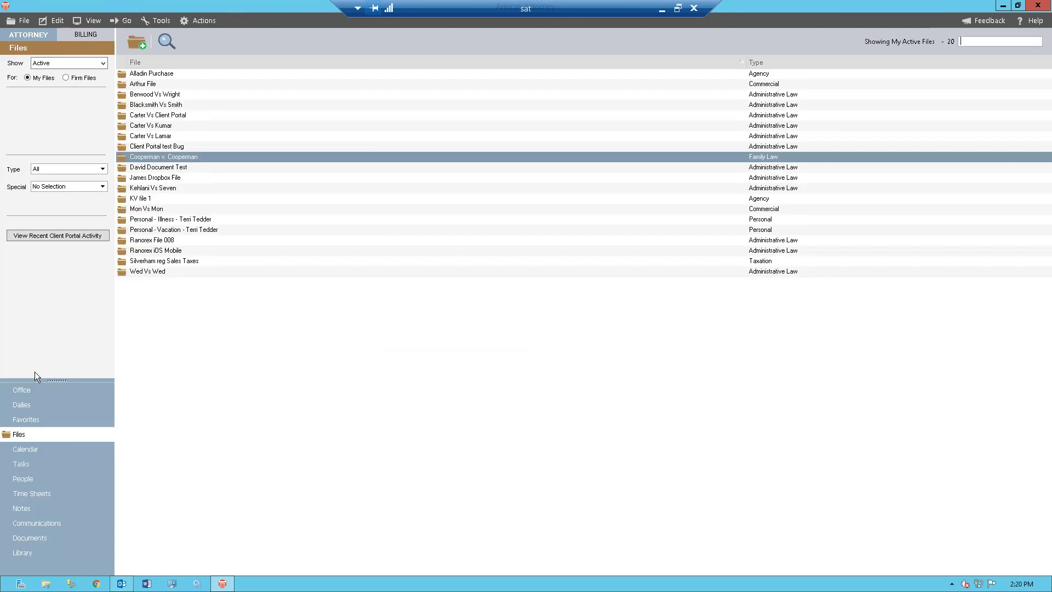
Examine the Files display preferences in the Attorney office's Preferences and close them without changes.
click(34, 390)
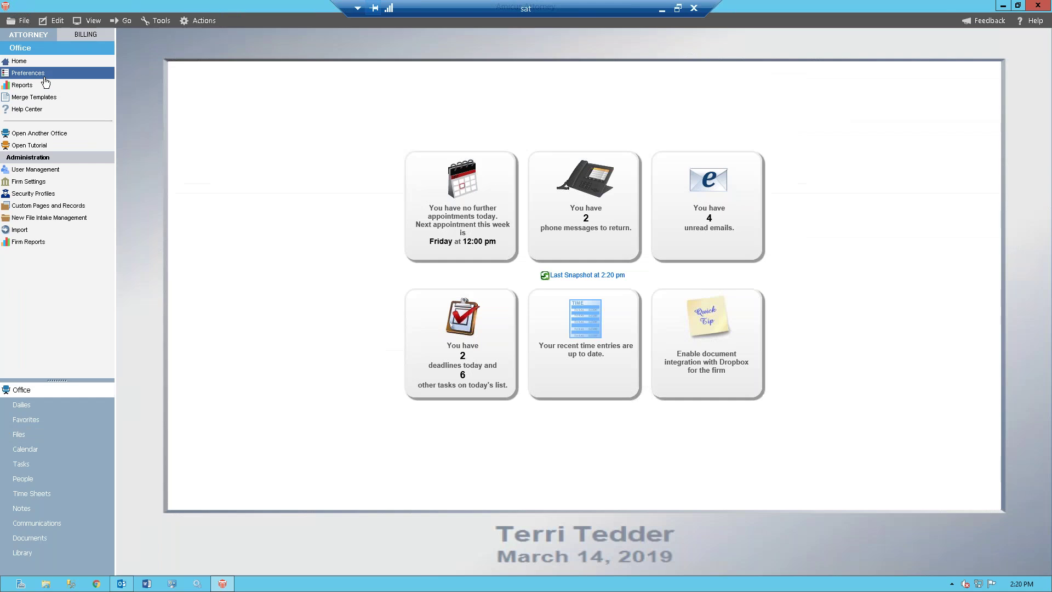
click(45, 77)
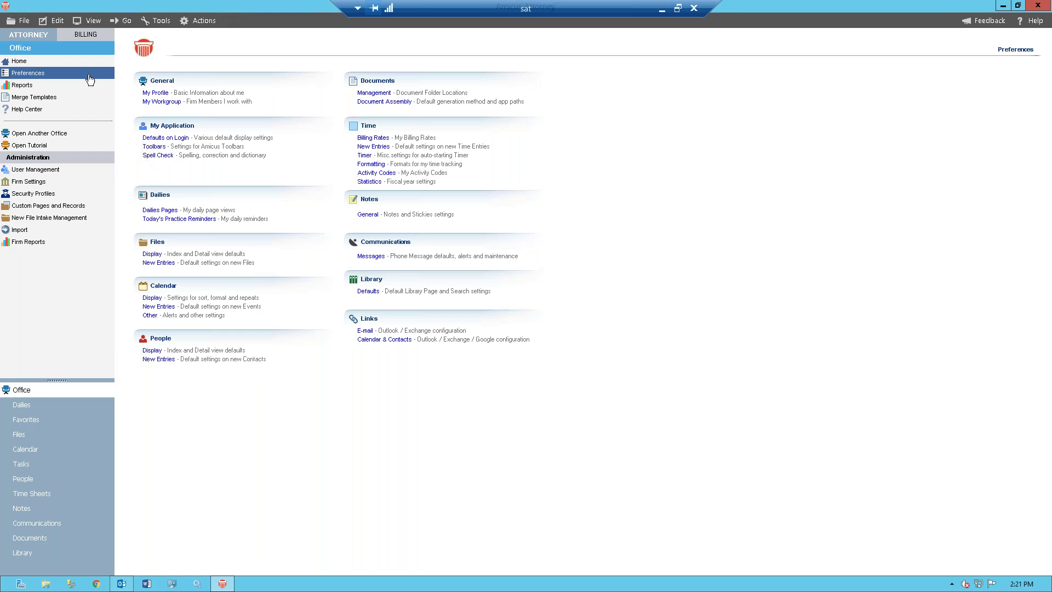
click(152, 254)
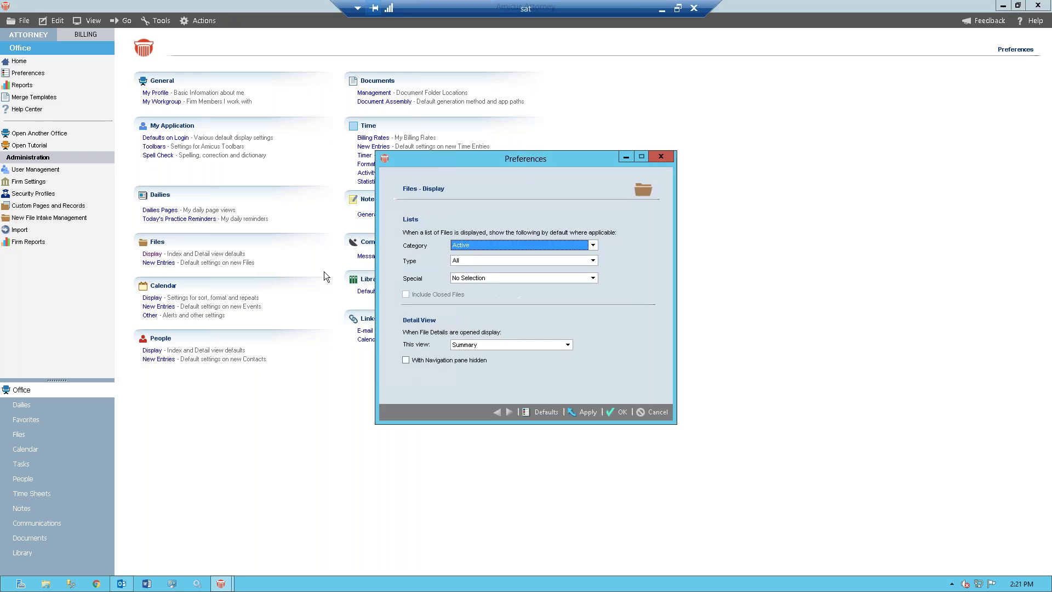
click(656, 412)
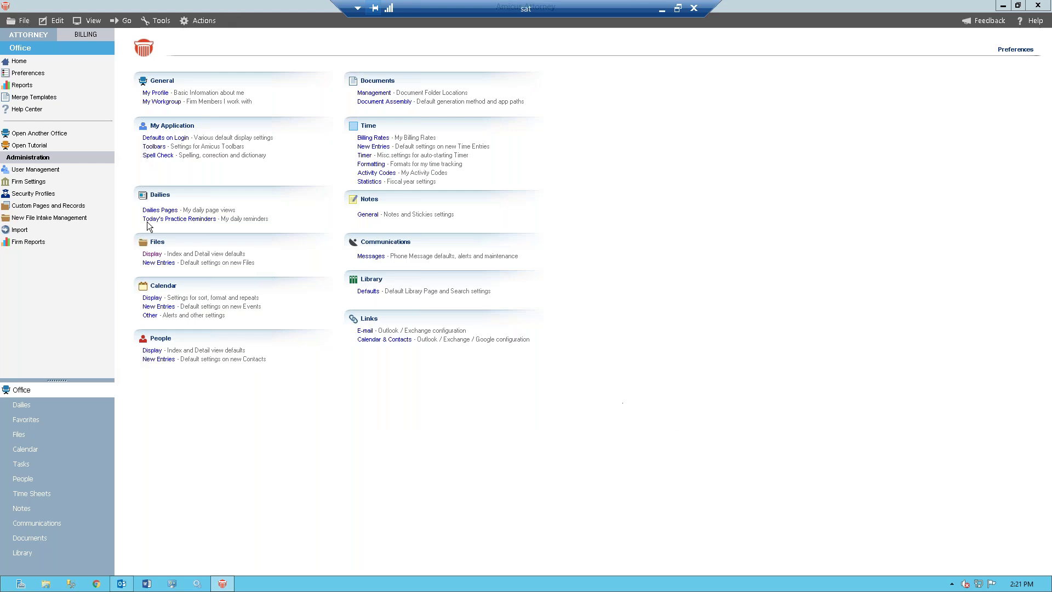
Open the Family Law file type's Family Dashboard page in the custom page editor and enlarge the editor window.
click(47, 208)
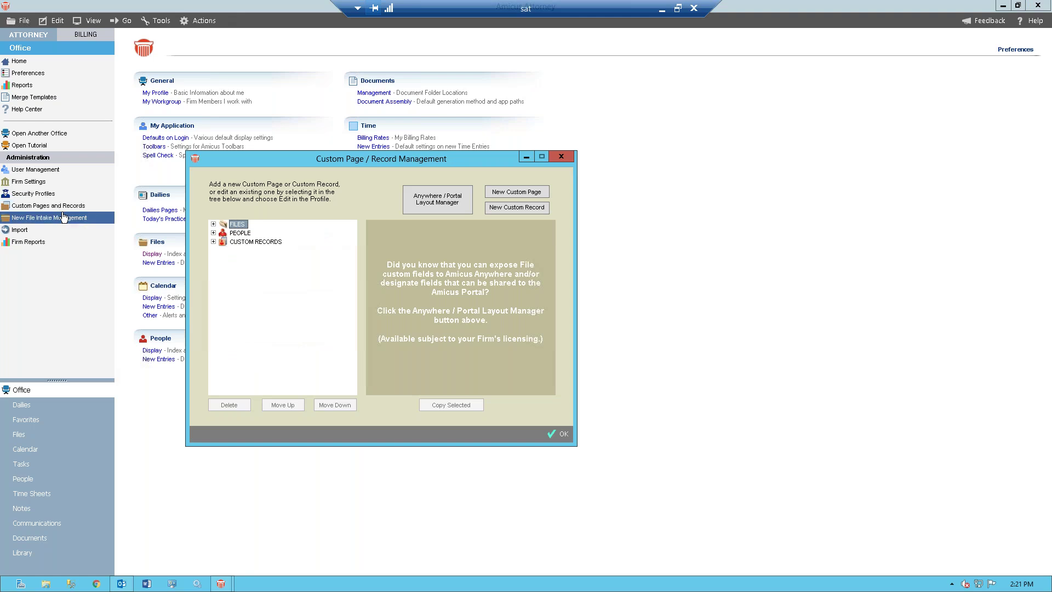
click(213, 224)
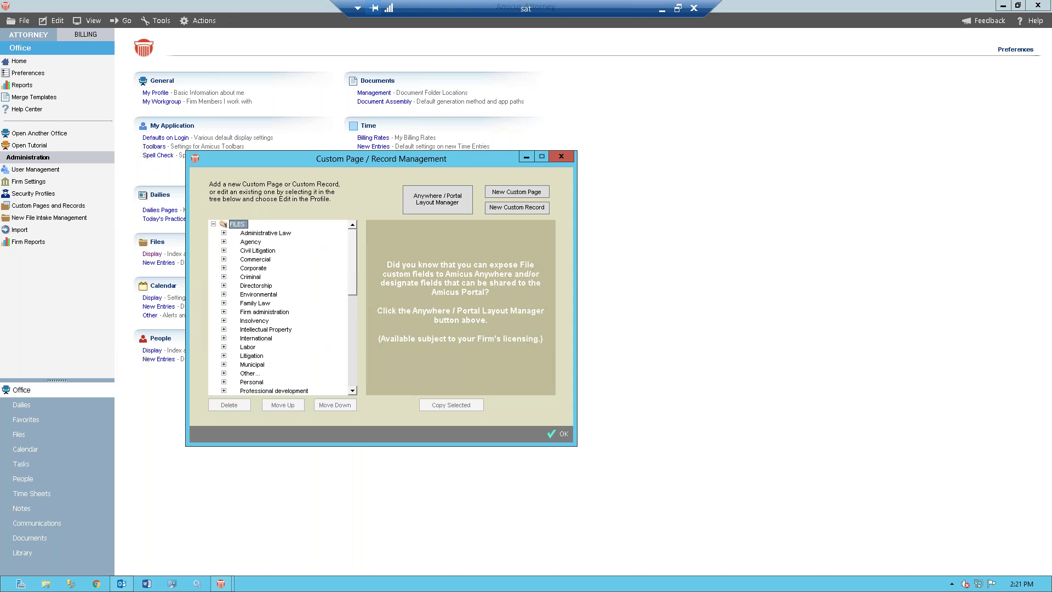
click(223, 303)
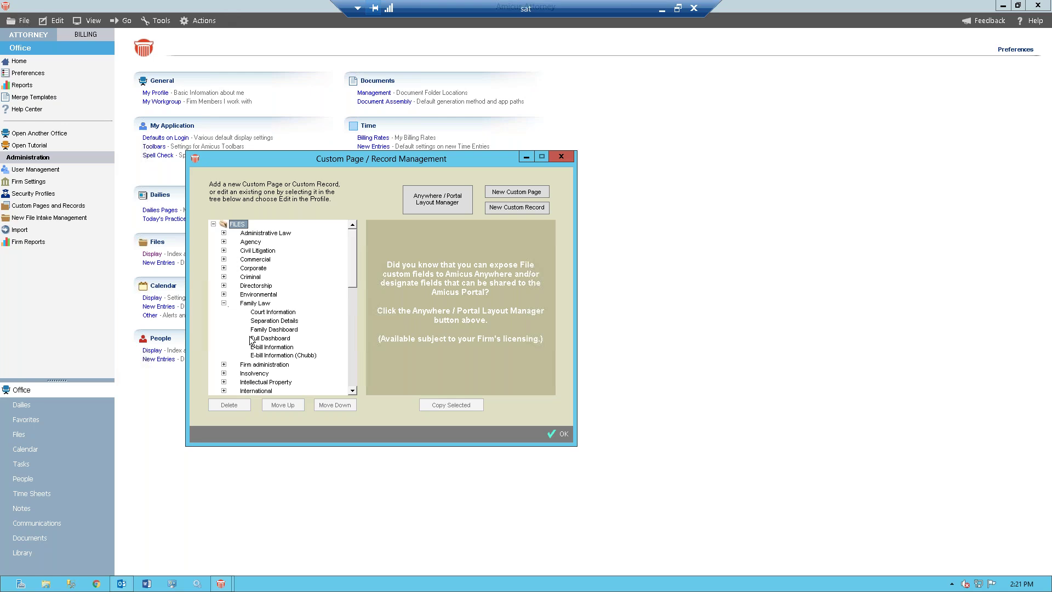
click(273, 330)
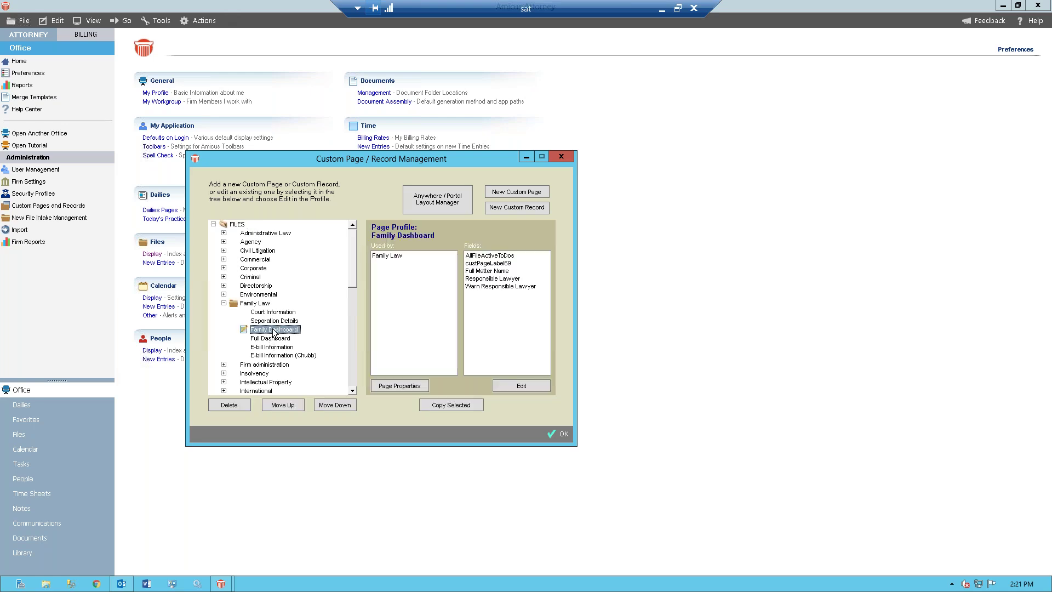
click(514, 386)
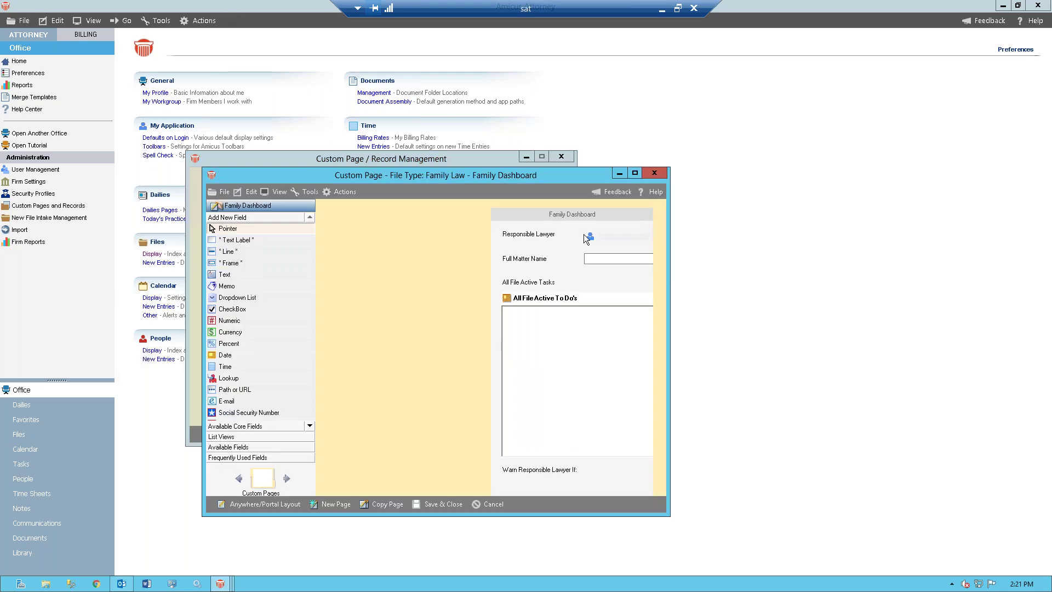
click(636, 173)
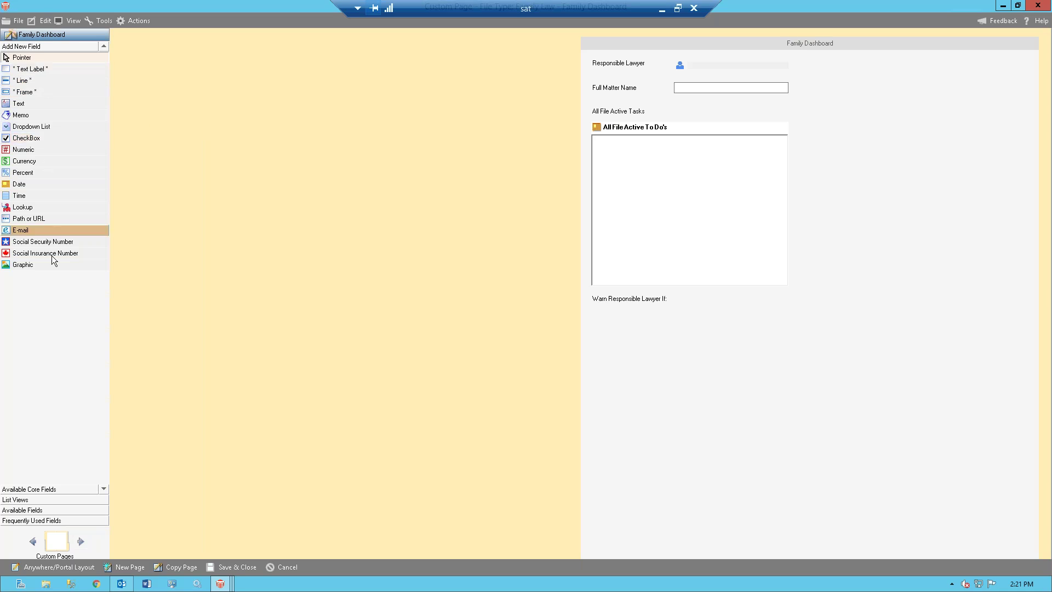
Examine the editor's List Views and Available Core Fields, and close the editor and custom page management without changes.
click(58, 499)
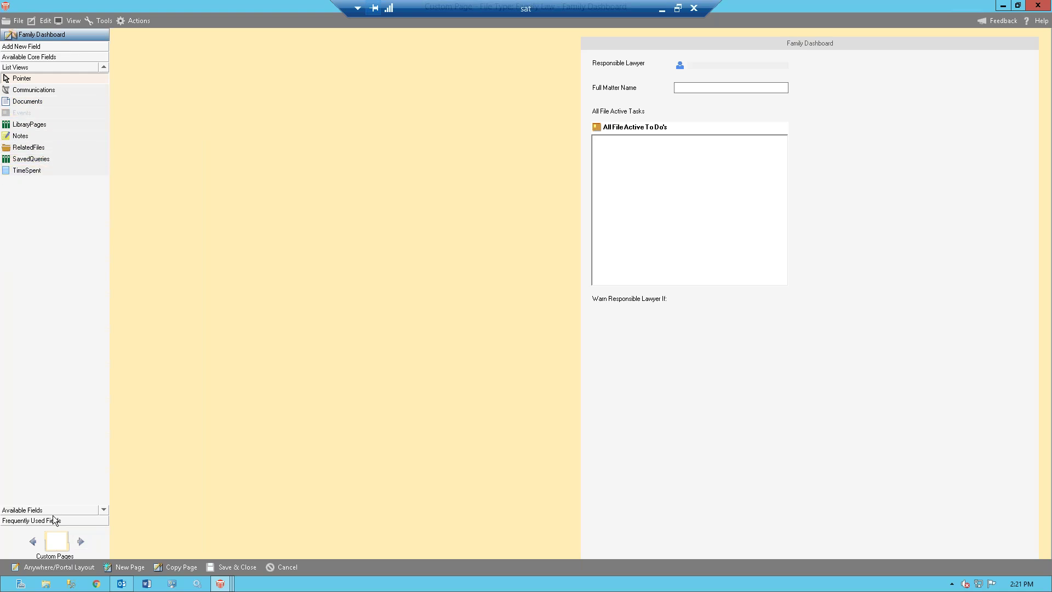
click(11, 57)
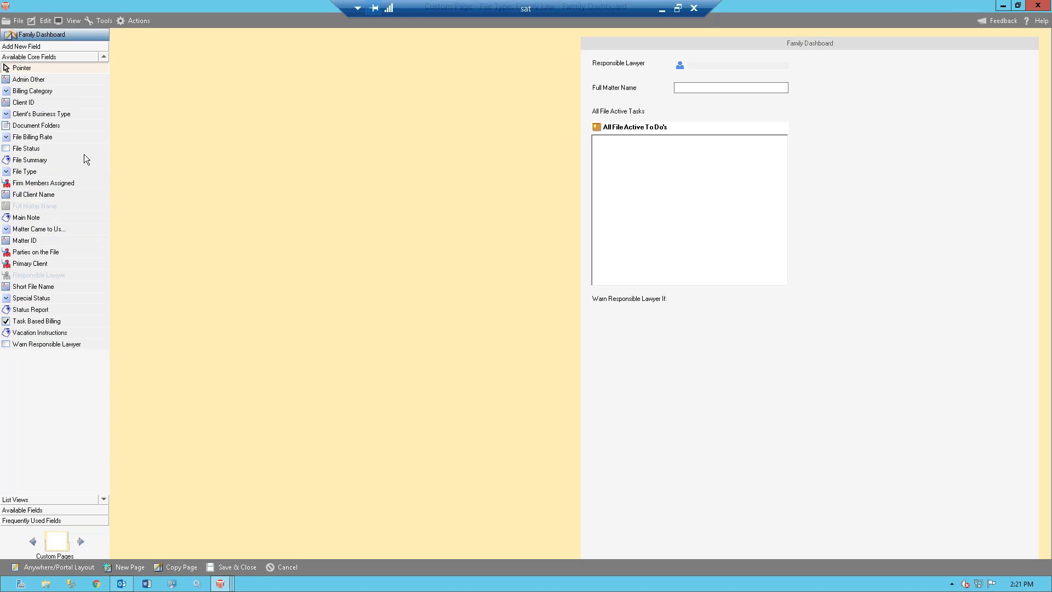
click(291, 565)
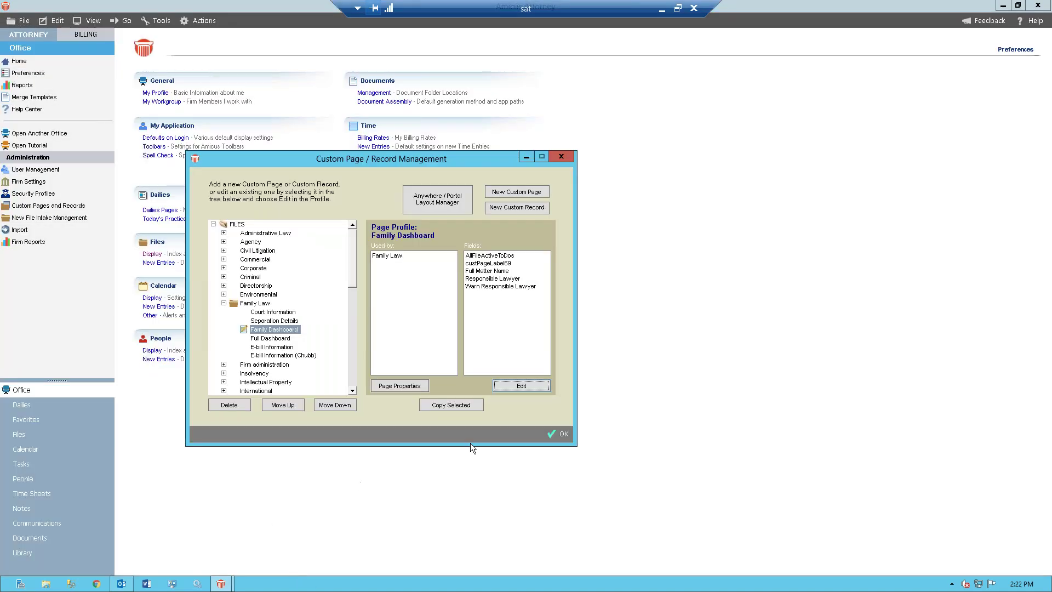
click(562, 435)
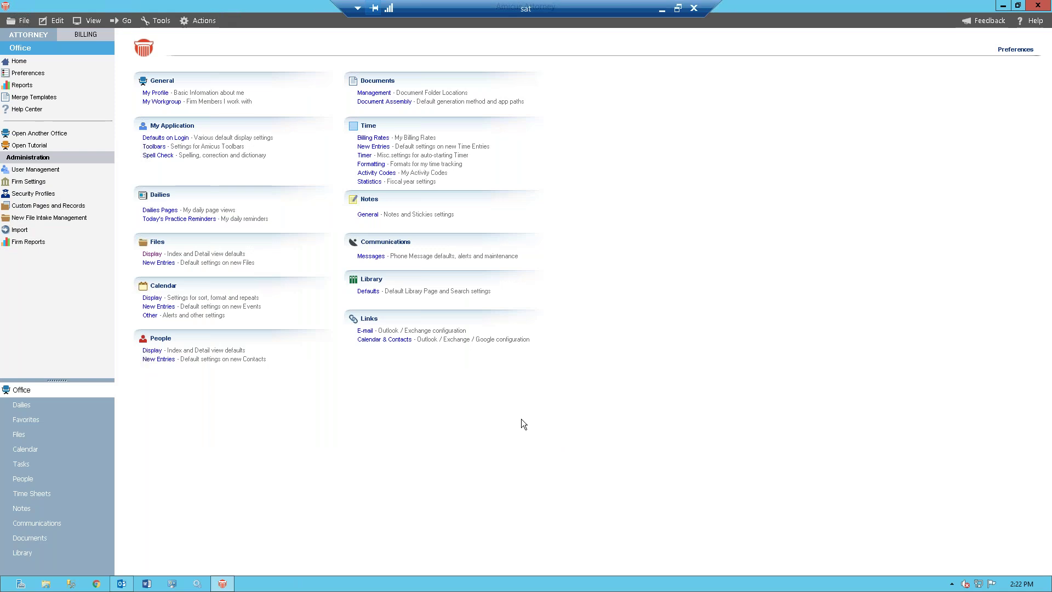
click(662, 10)
key(Right)
key(Left)
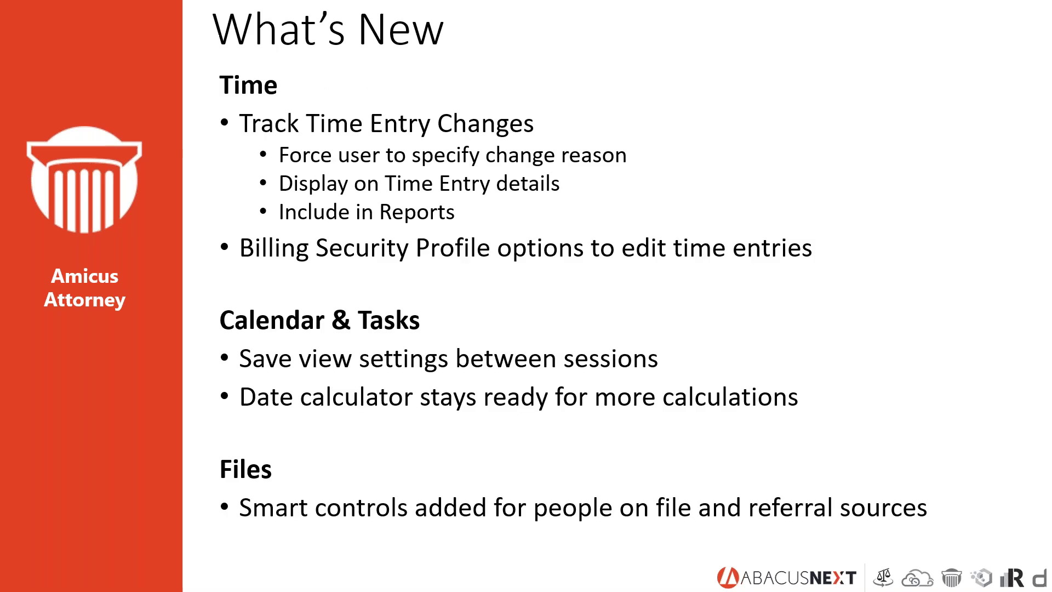
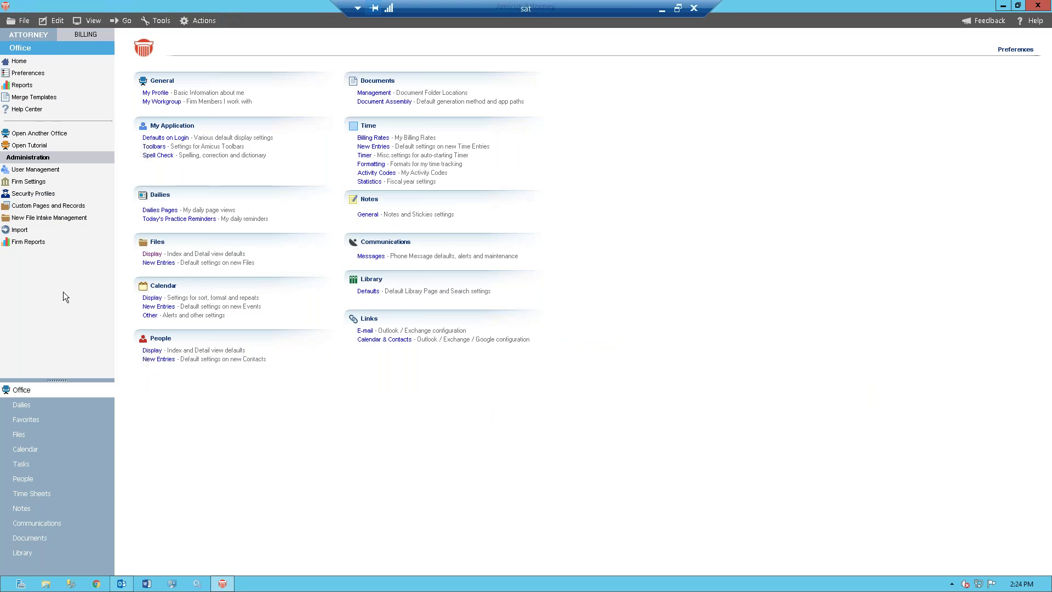
Open the Time - Track Changes firm settings and move the dialog aside to examine its options.
click(41, 184)
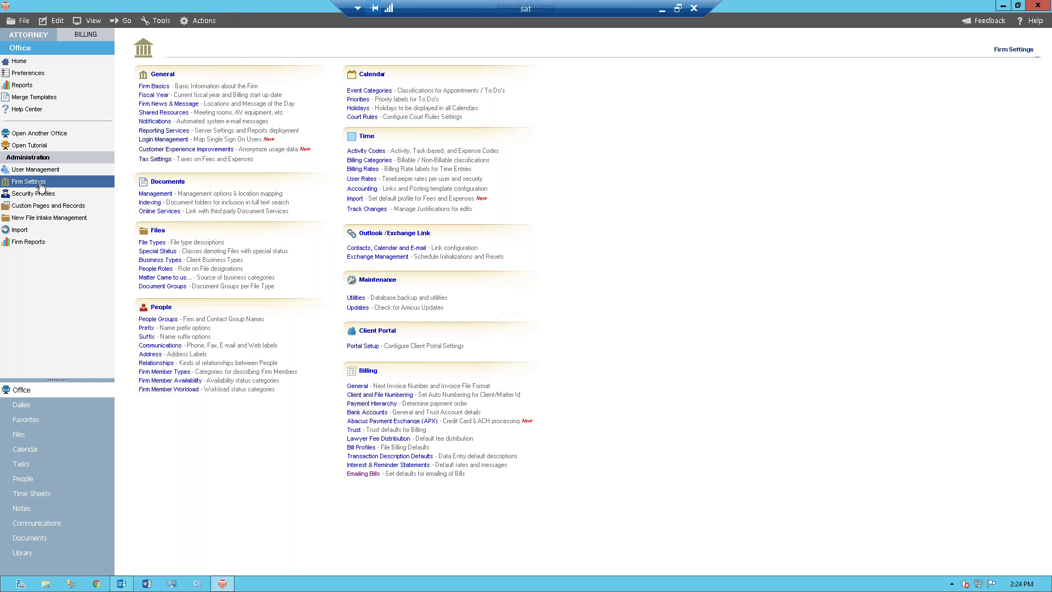
click(378, 214)
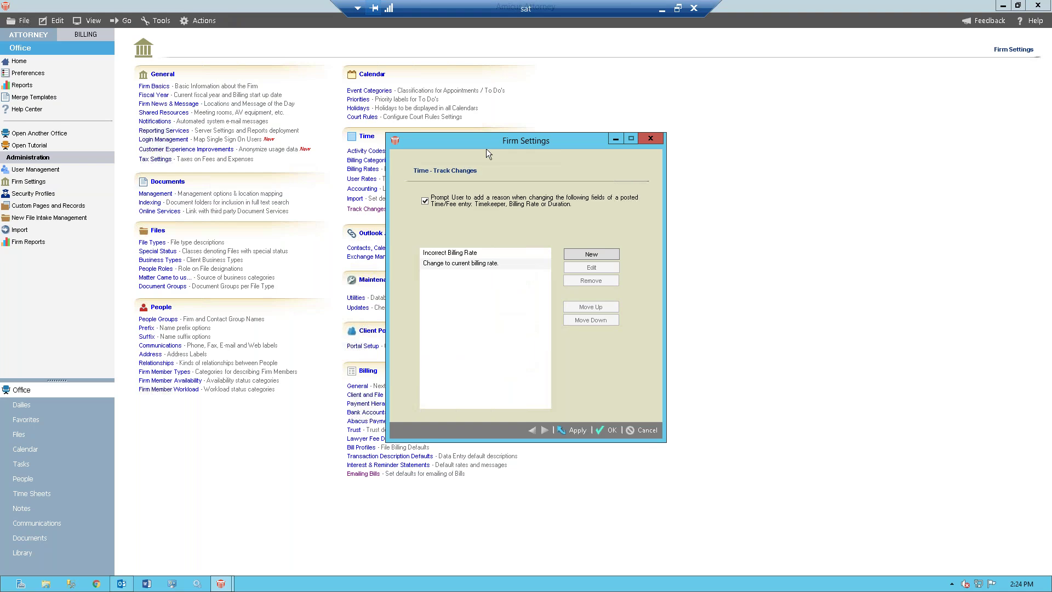
drag(486, 143, 441, 142)
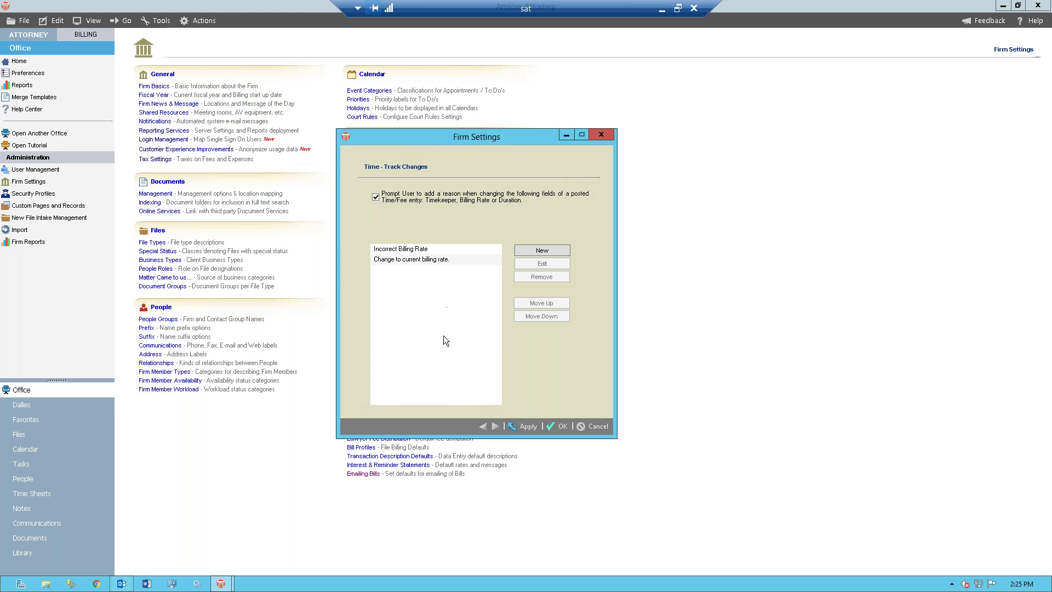
Examine how change reasons are added and how "Change to current billing rate." is edited, cancel both edits and close the settings.
click(527, 250)
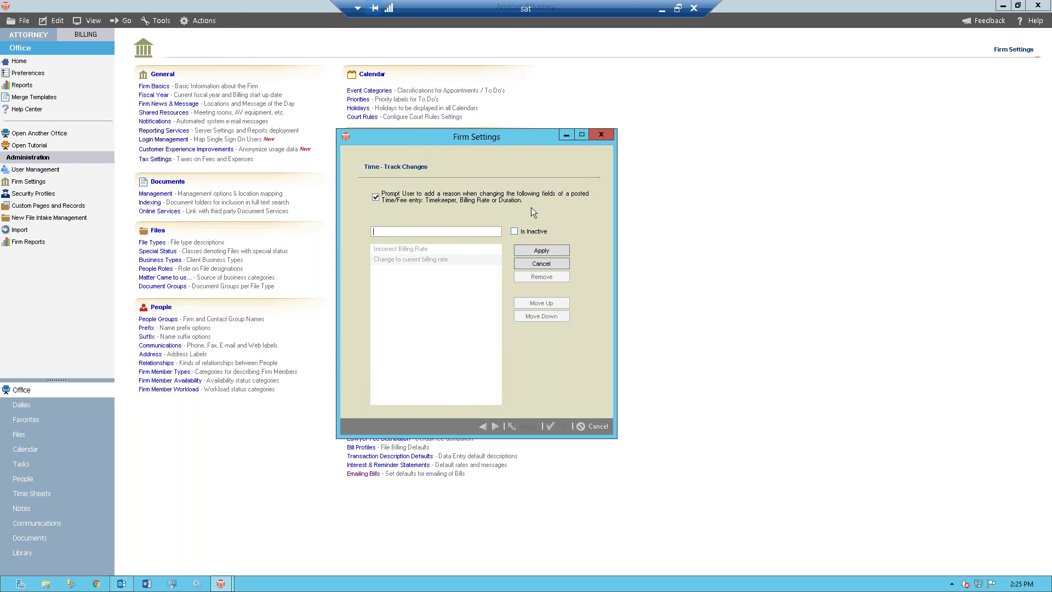
click(541, 264)
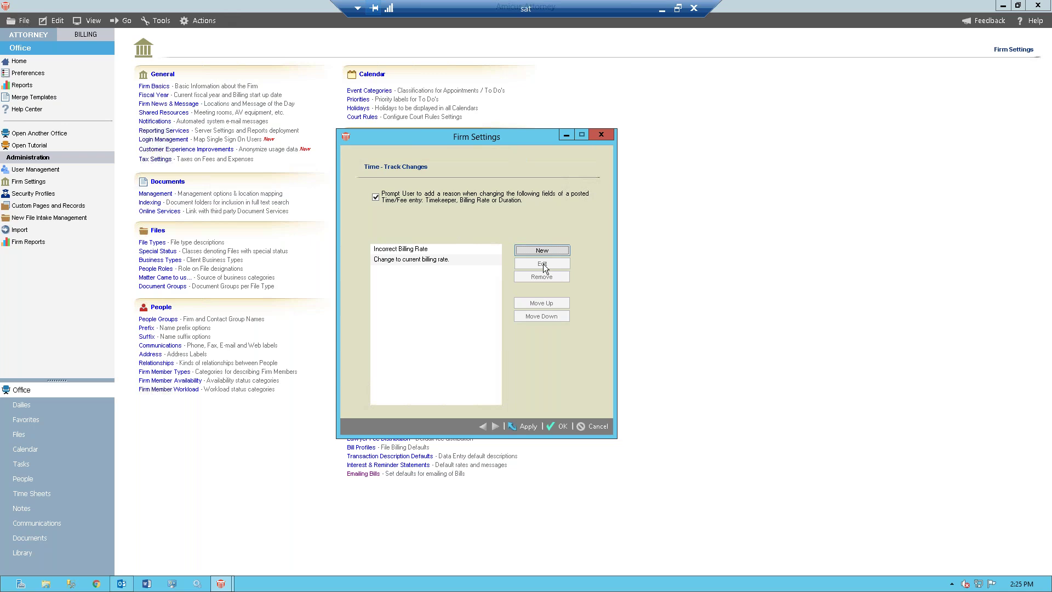
click(423, 252)
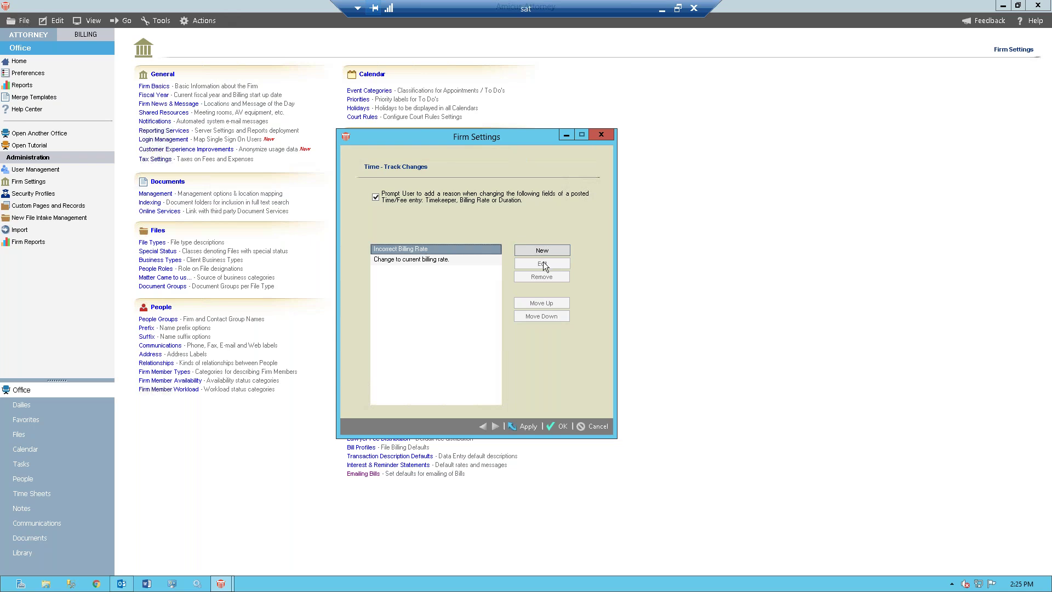
click(451, 259)
click(521, 264)
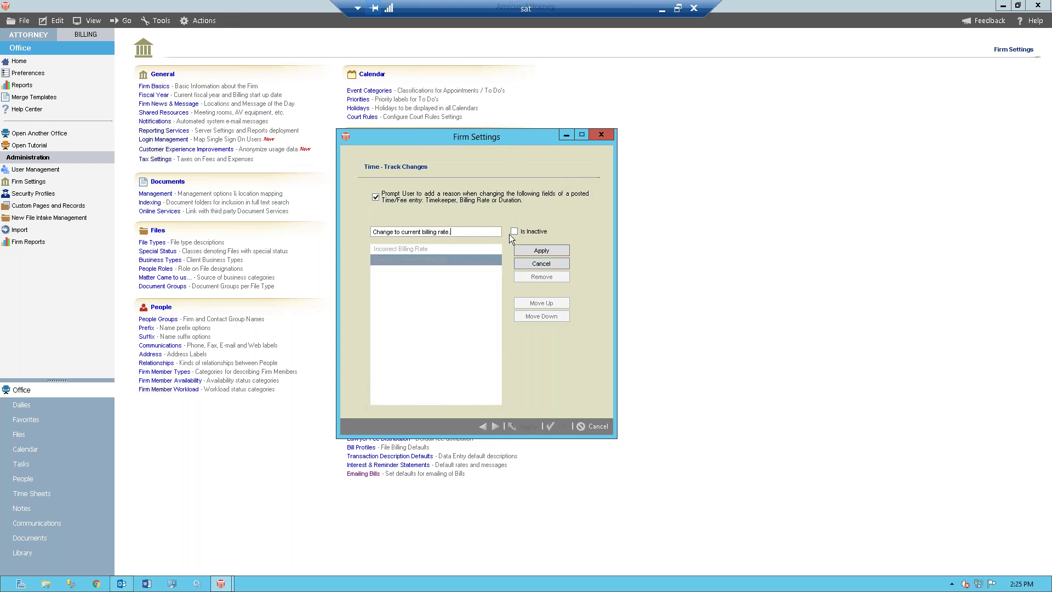
click(548, 261)
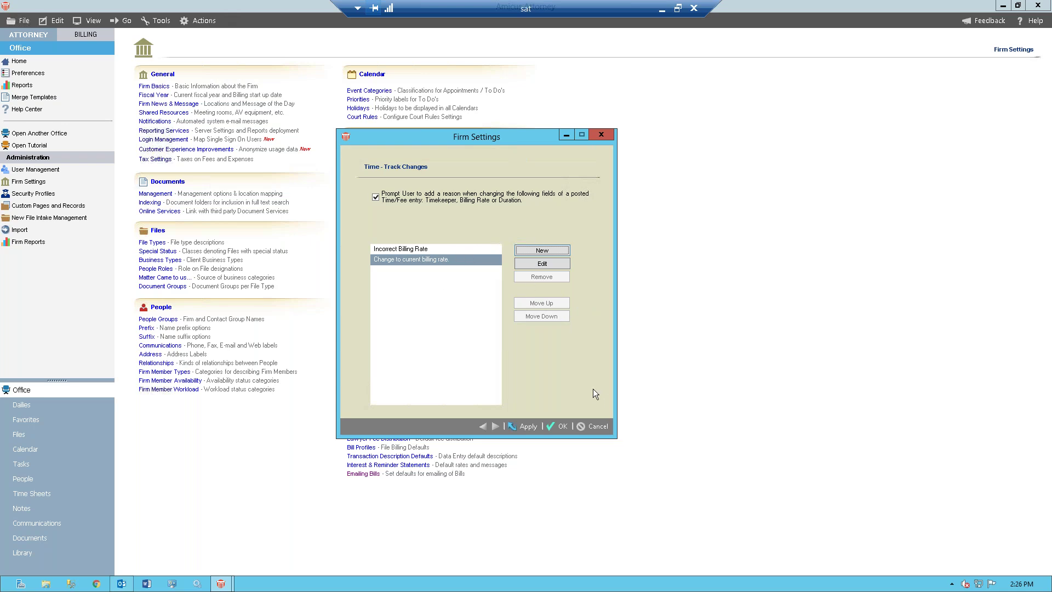
click(561, 427)
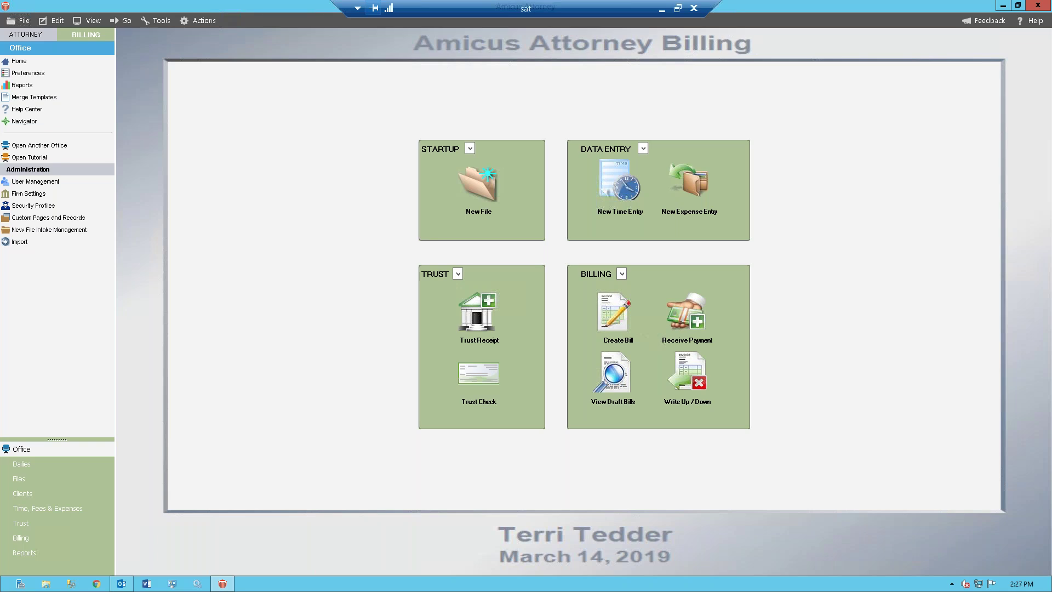
From the Billing files list, open the file with 440.00 in unposted fees and display its Time / Fees entries.
click(27, 477)
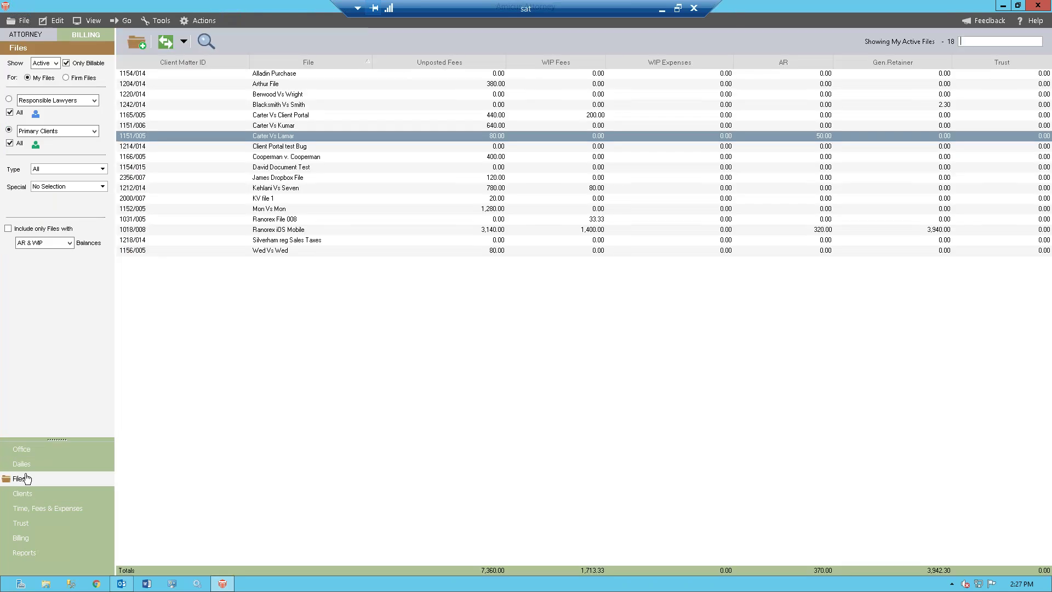
double_click(524, 114)
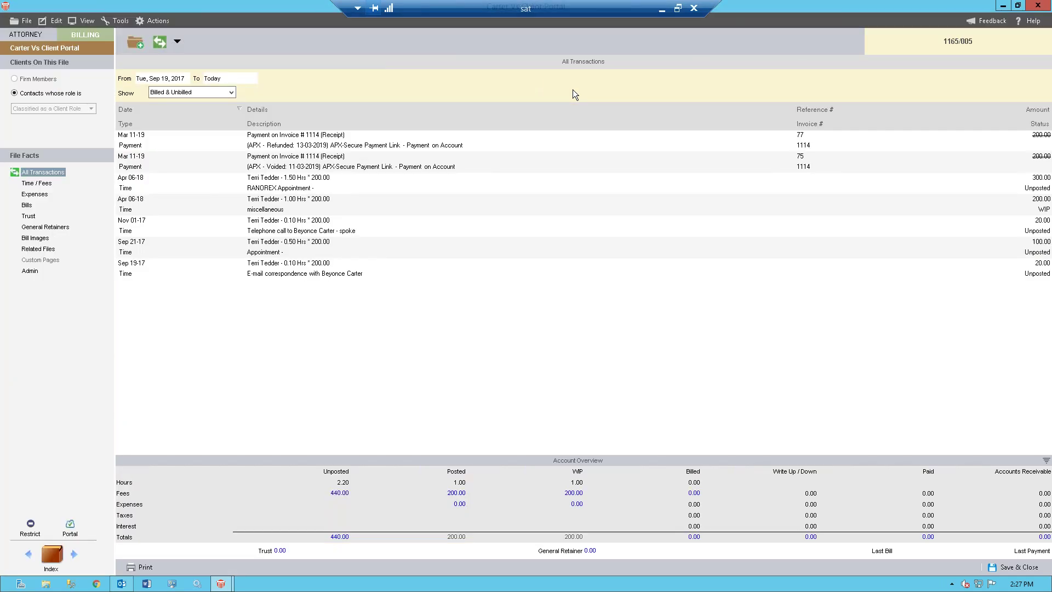
click(47, 183)
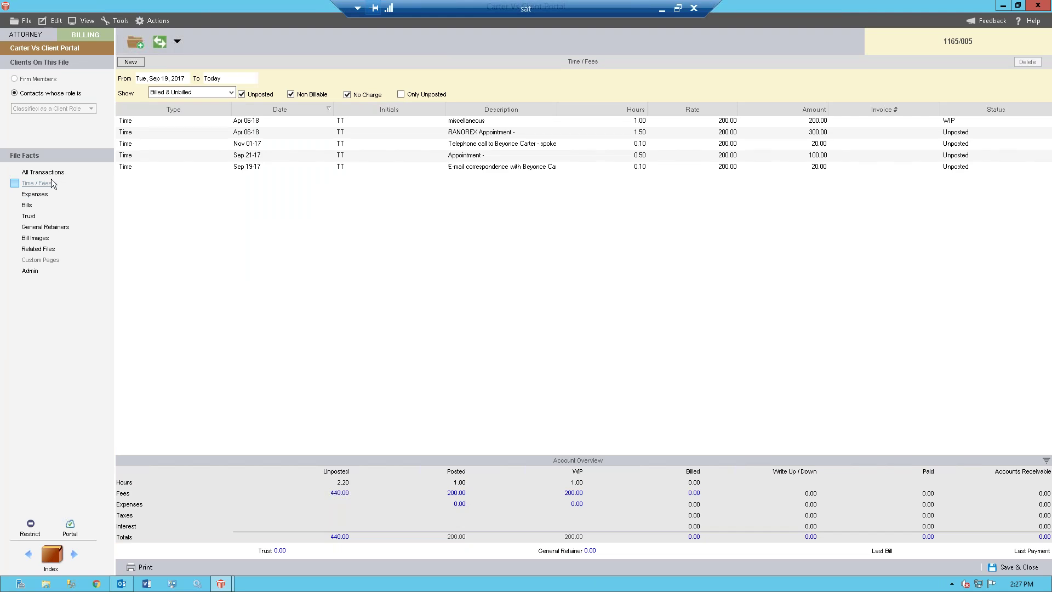
Open the "miscellaneous" time entry with WIP status and set its billing rate to Premium.
click(311, 123)
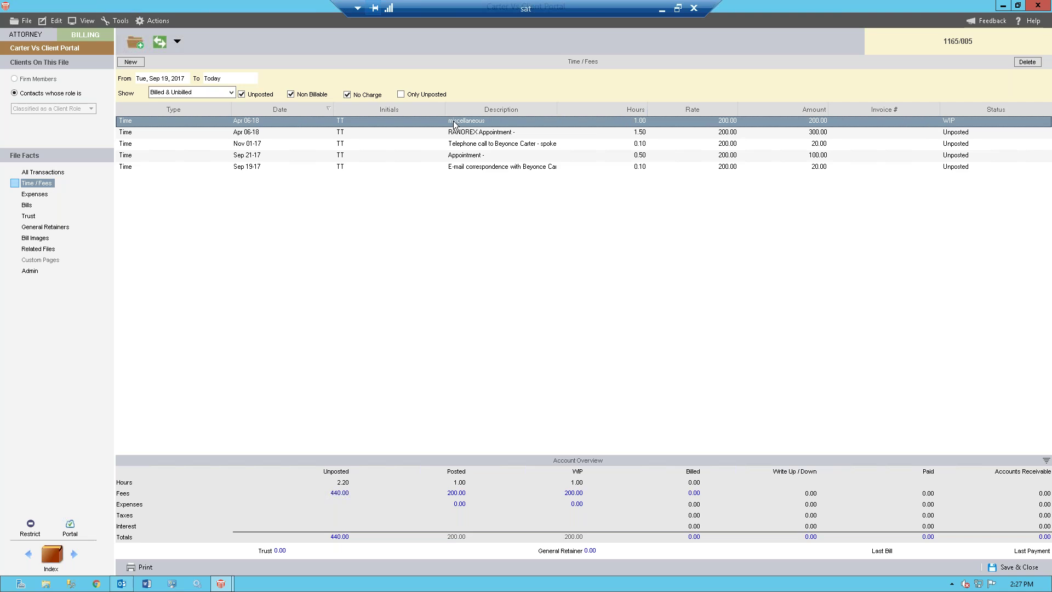
double_click(376, 124)
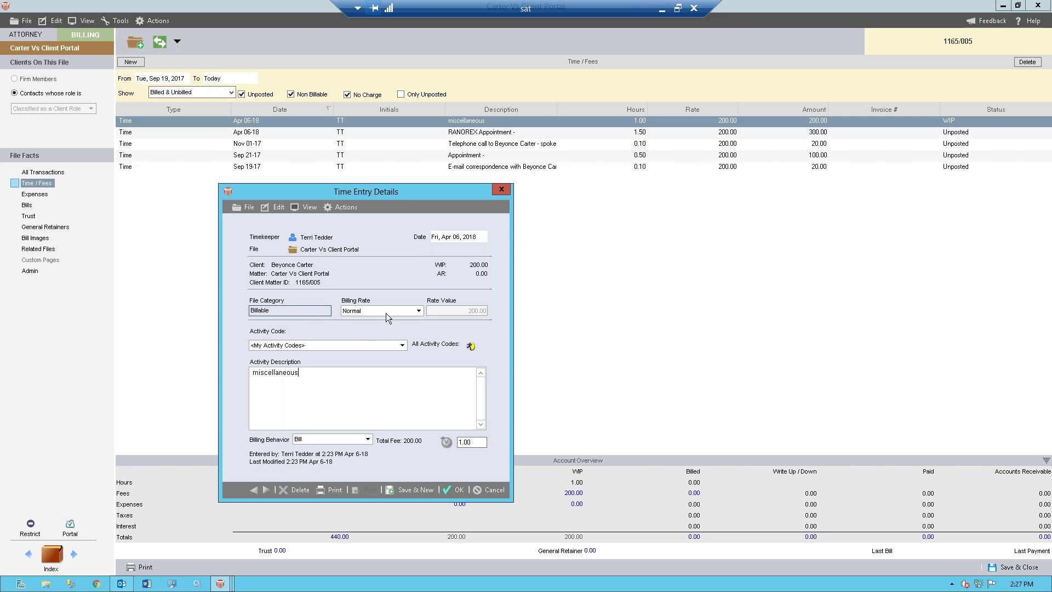
click(418, 311)
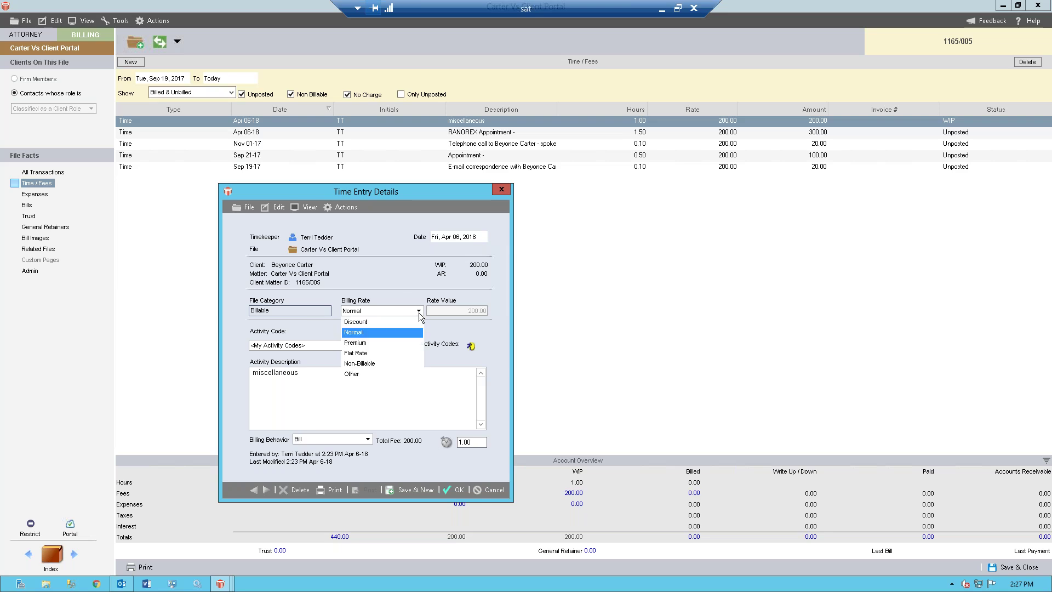
click(373, 343)
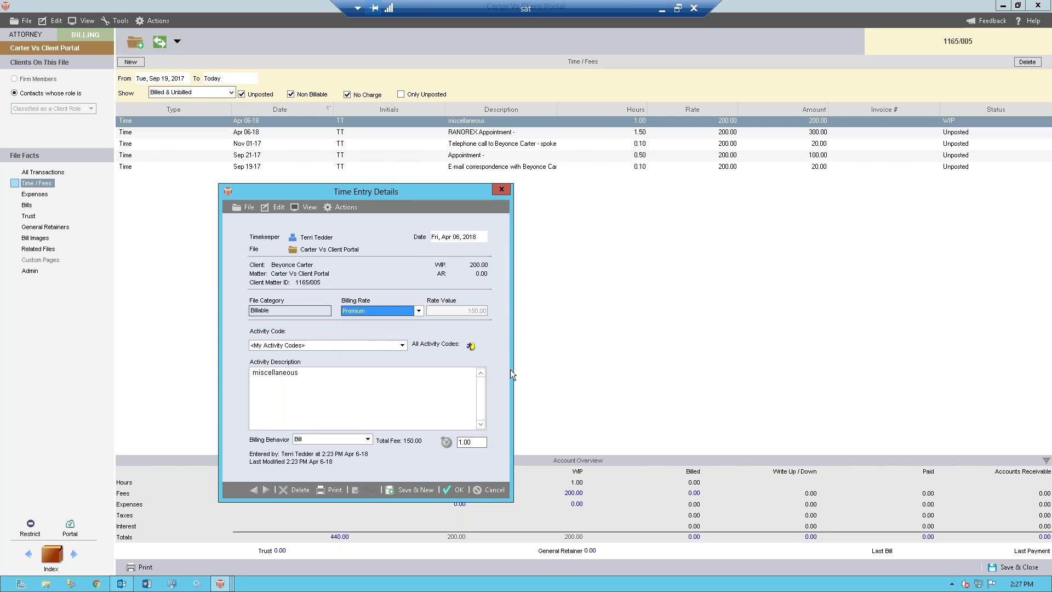
Save the edited time entry with "Incorrect Billing Rate" as the reason for the change.
click(458, 491)
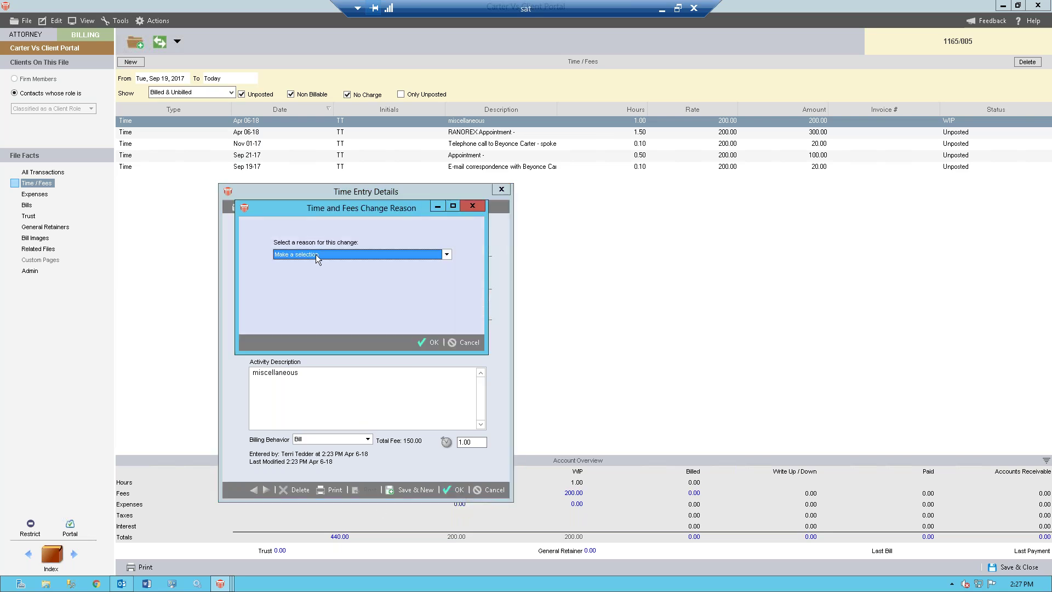
drag(308, 211, 355, 215)
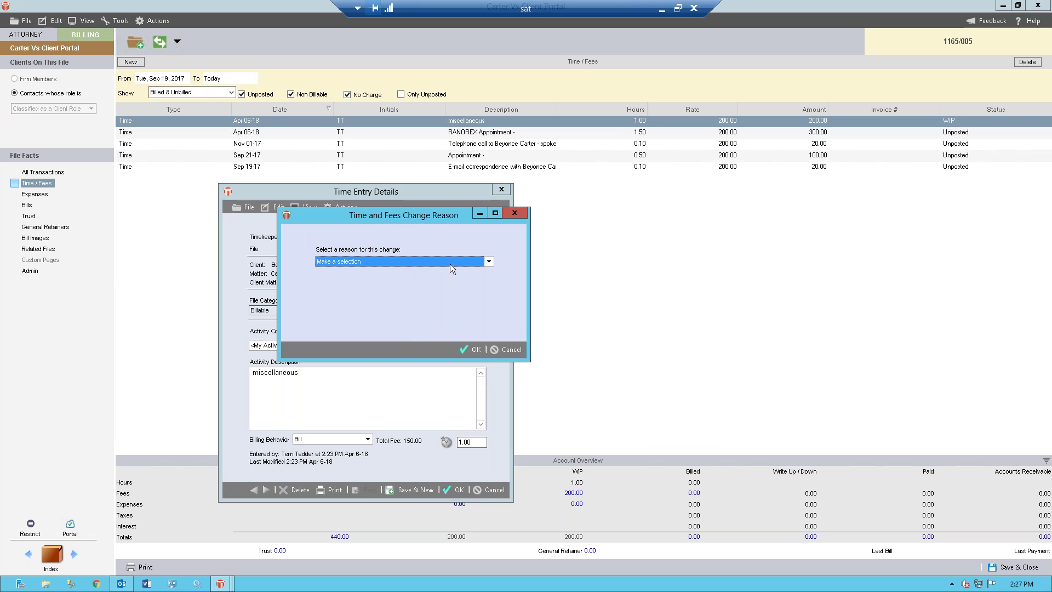
click(486, 263)
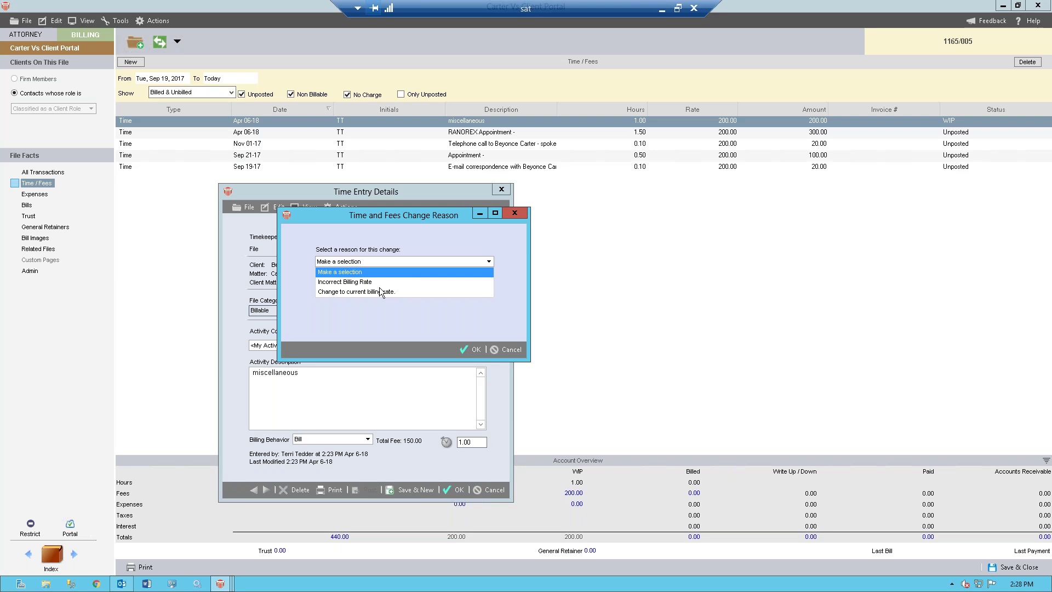
click(364, 282)
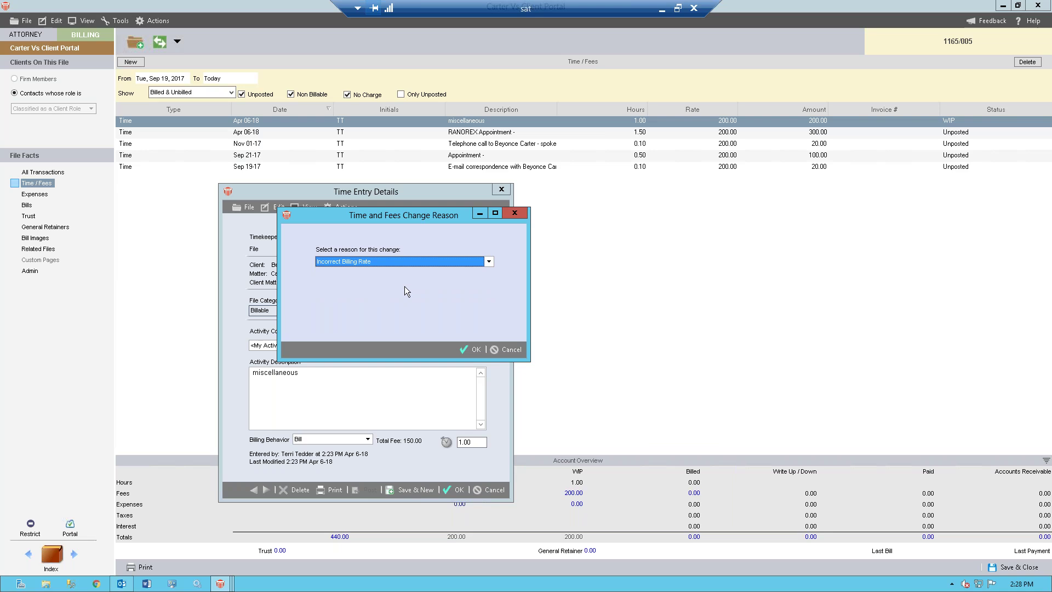
click(472, 349)
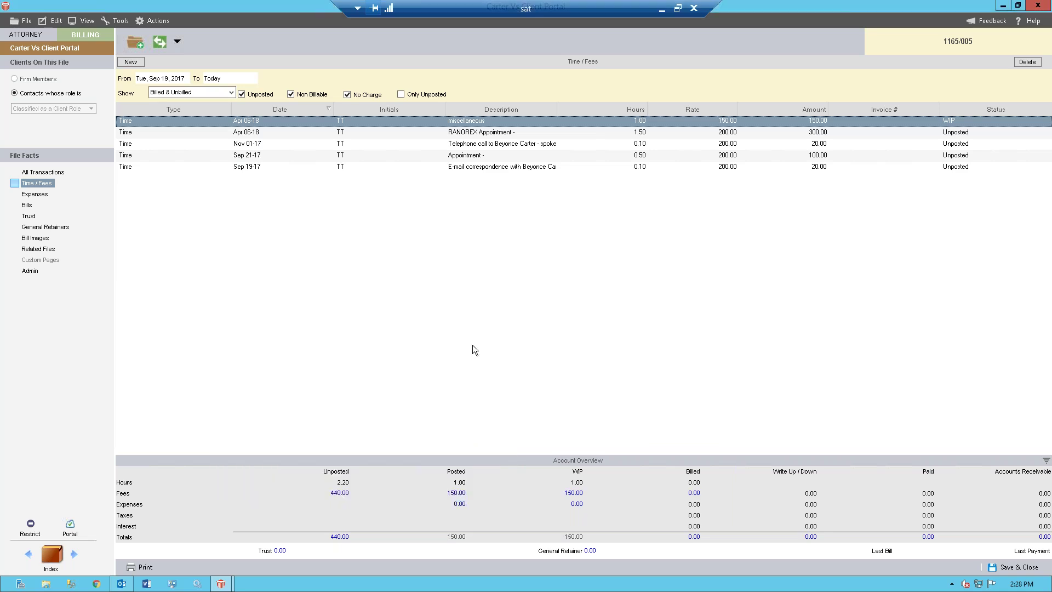
Reopen the "miscellaneous" time entry to check its recorded change reason, and close it without changes.
double_click(375, 121)
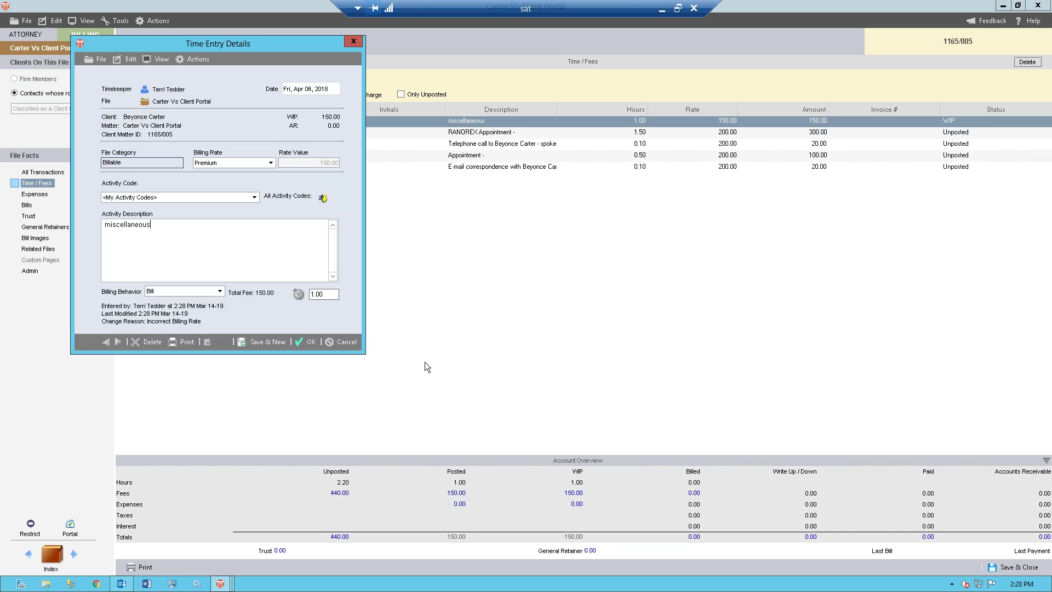
drag(251, 50, 276, 73)
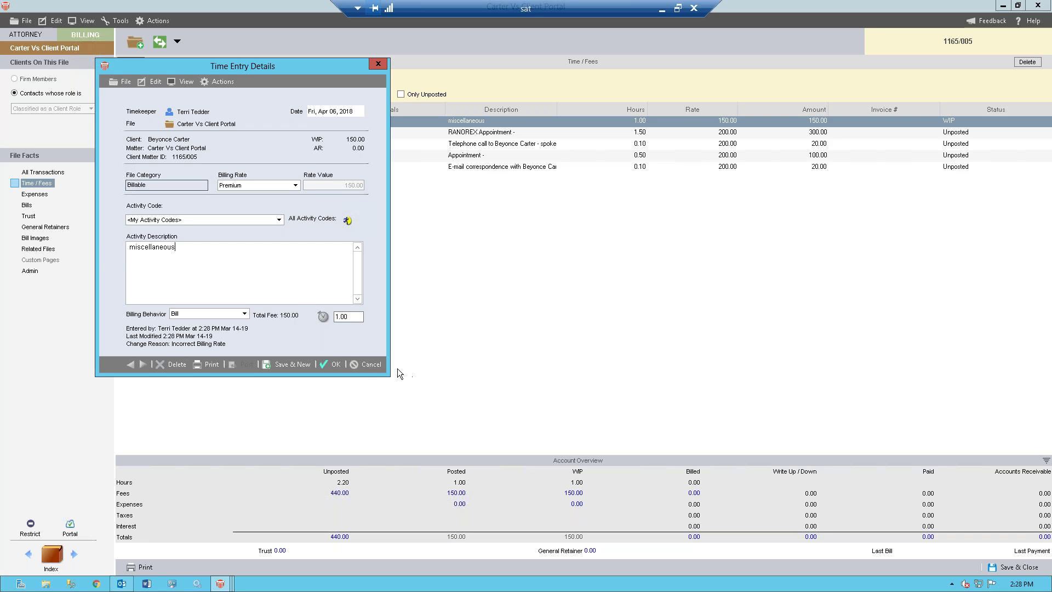
click(370, 365)
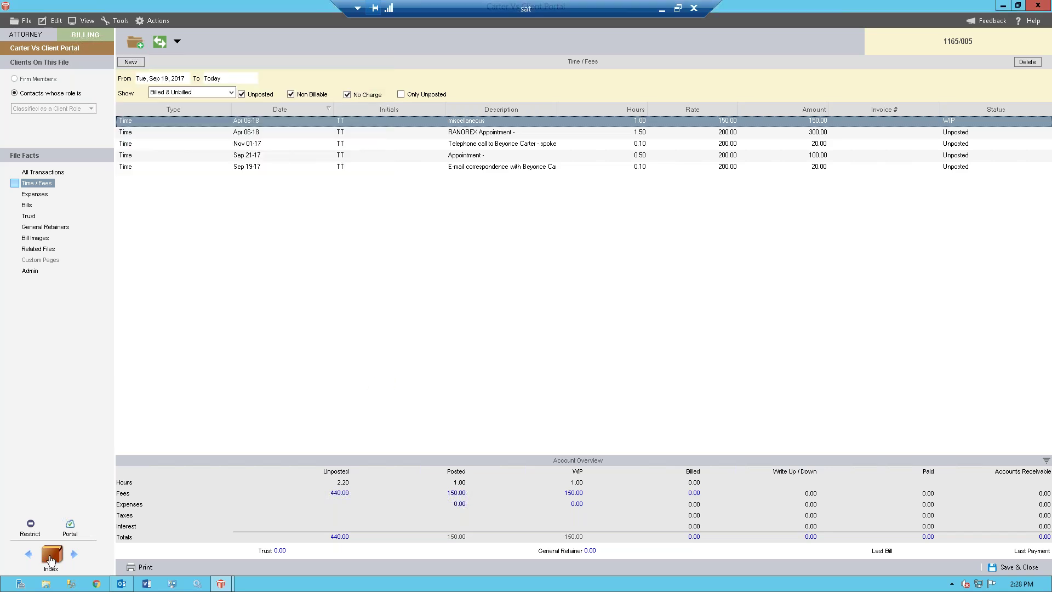
Leave the file and select the Time and Fee Journal among the billing reports.
click(51, 559)
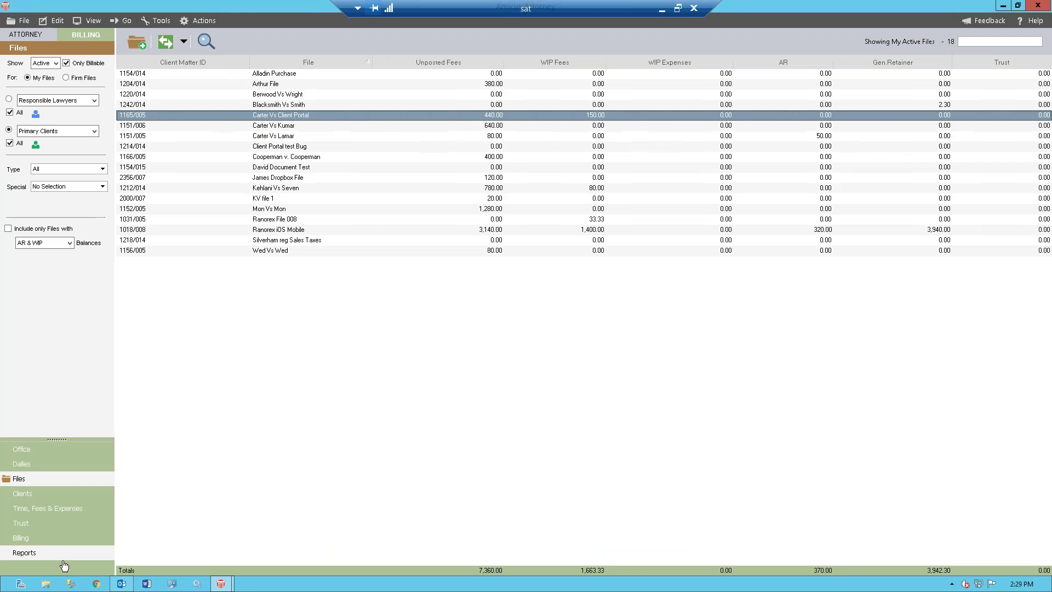
click(31, 559)
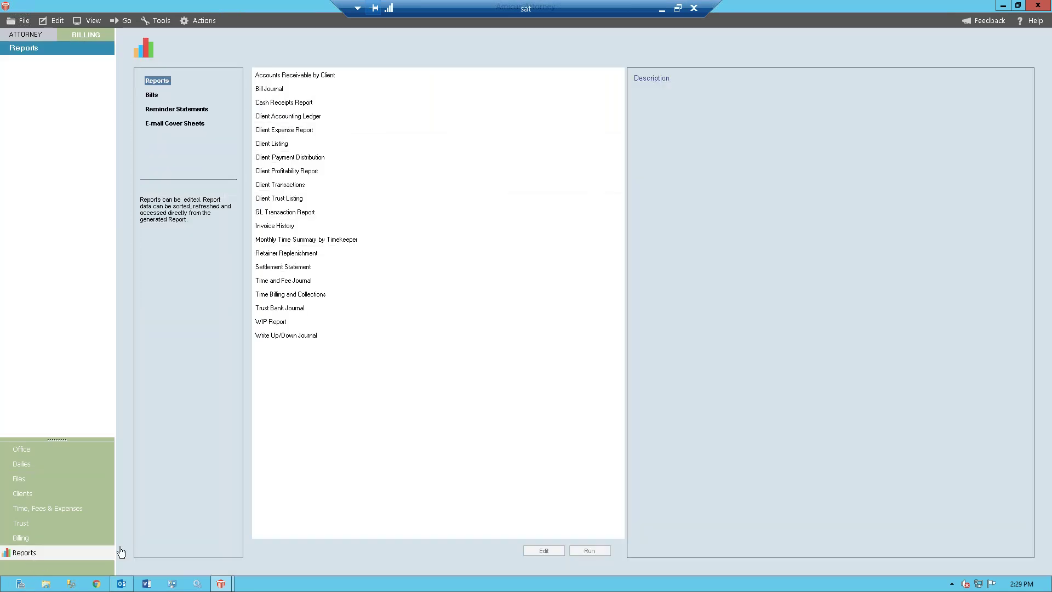
click(305, 283)
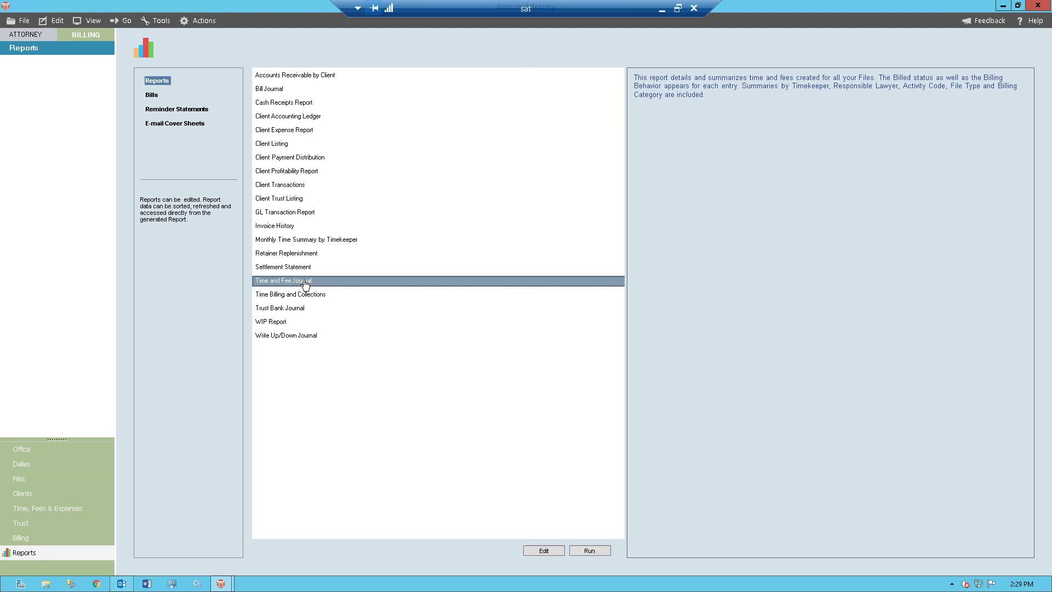
click(582, 550)
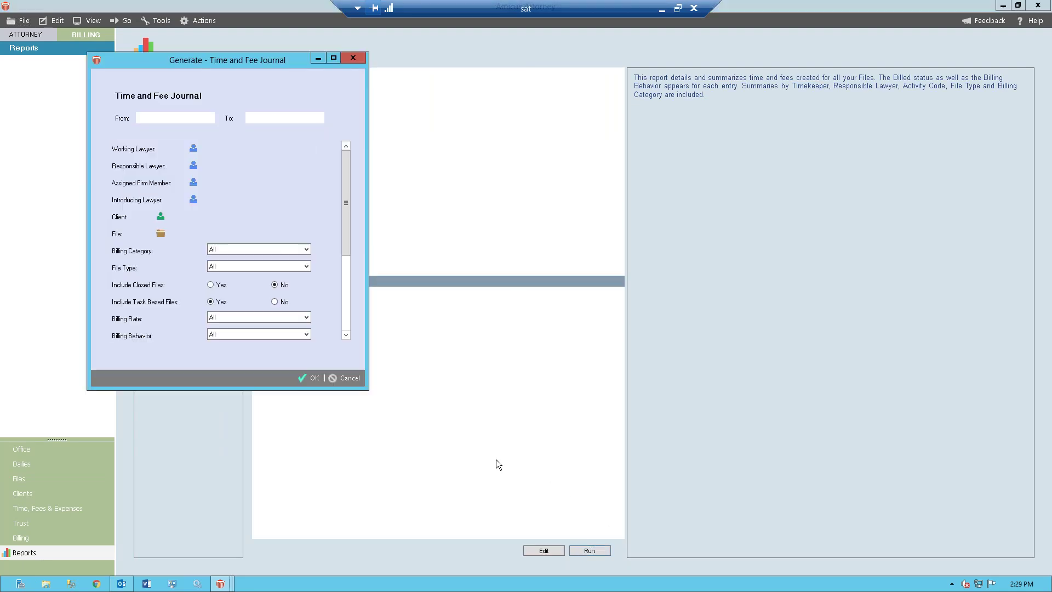
click(348, 378)
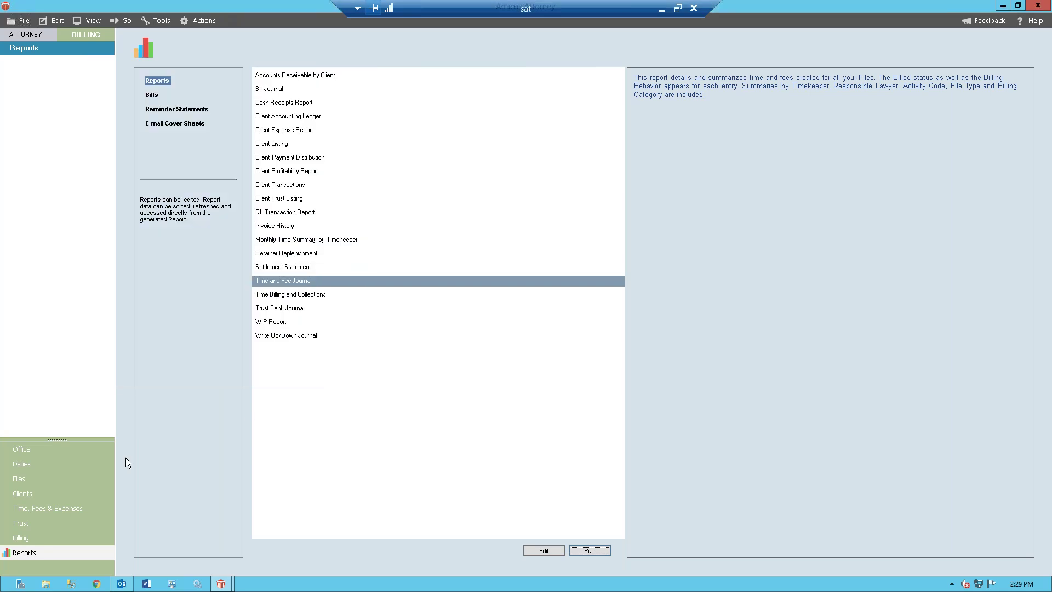
click(38, 481)
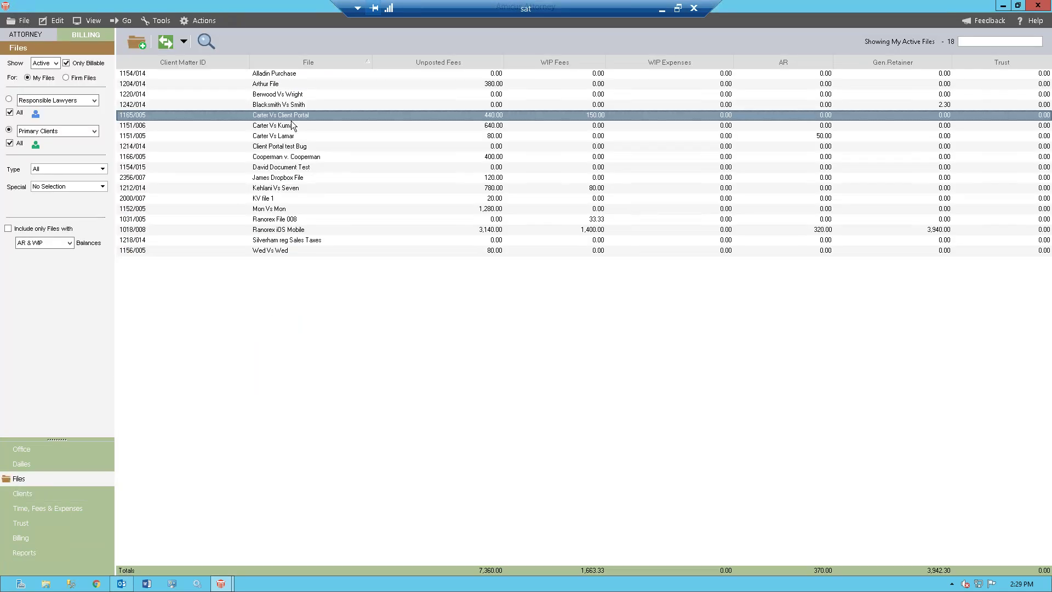
click(50, 552)
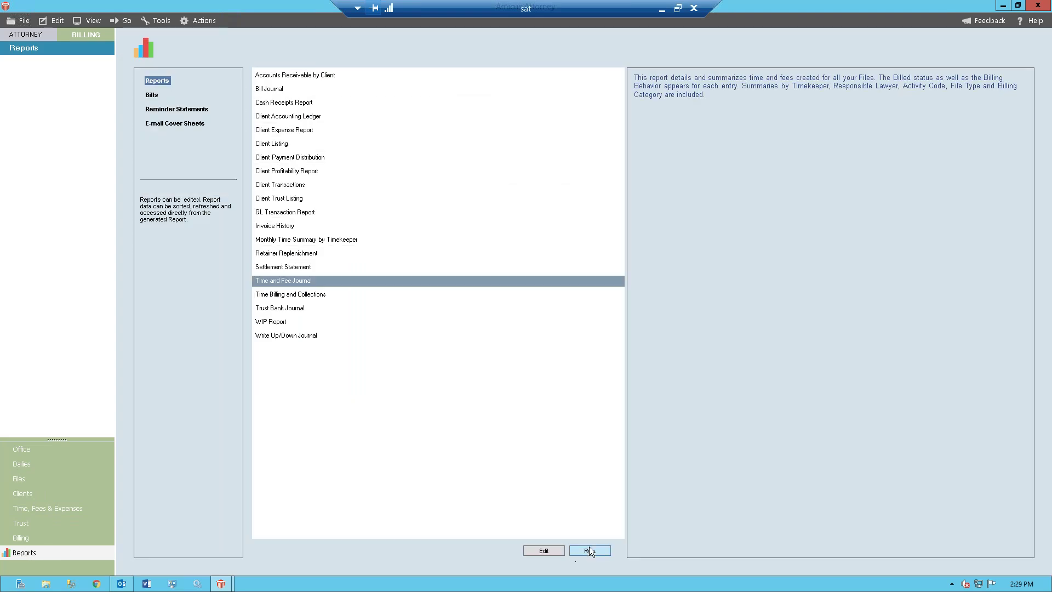
Run the Time and Fee Journal and limit it to the file whose time entry was just corrected.
click(590, 550)
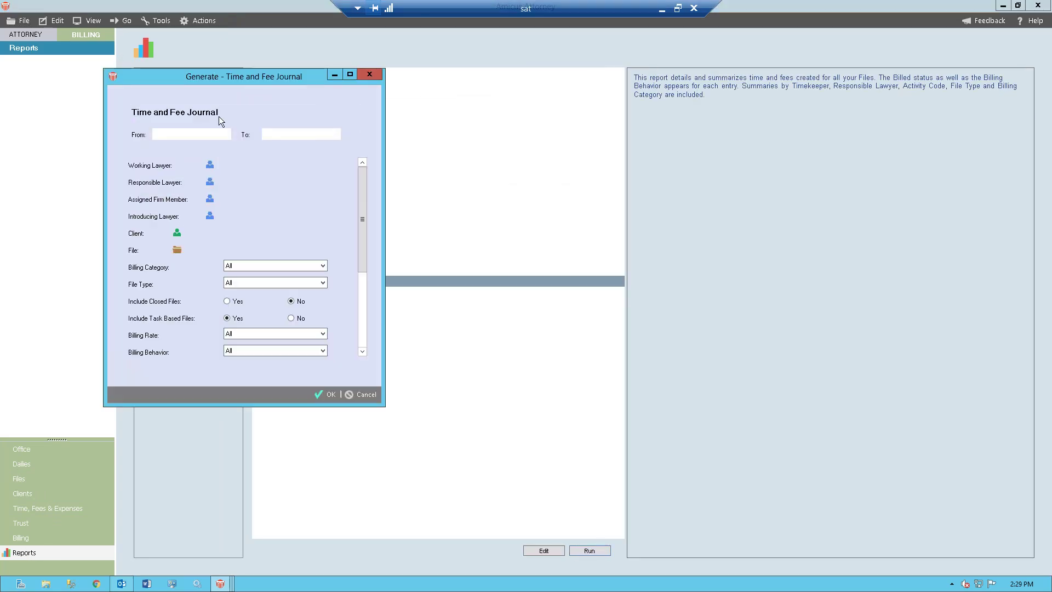
click(177, 250)
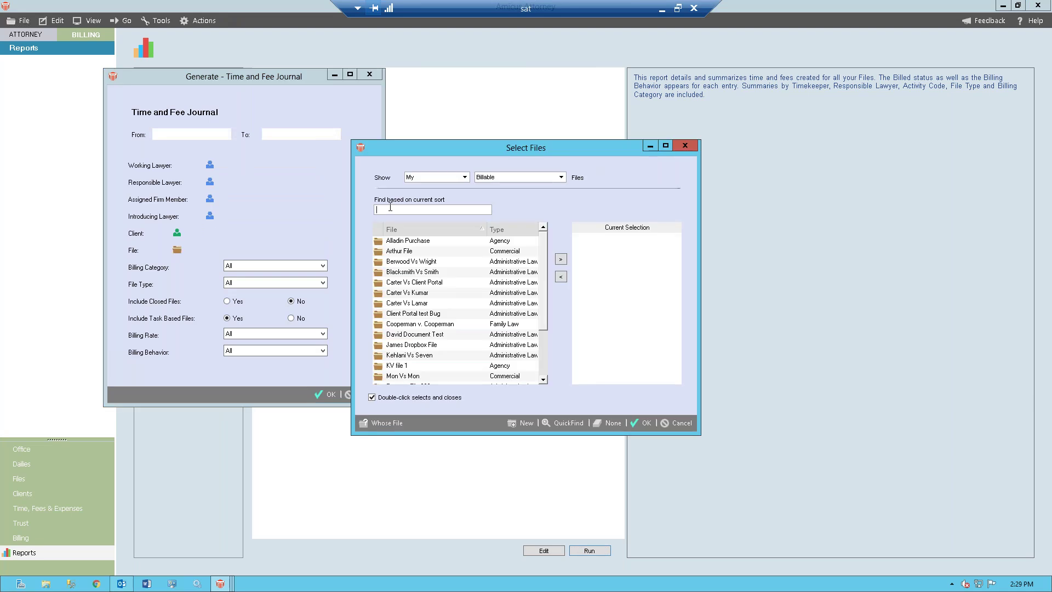
text(carter)
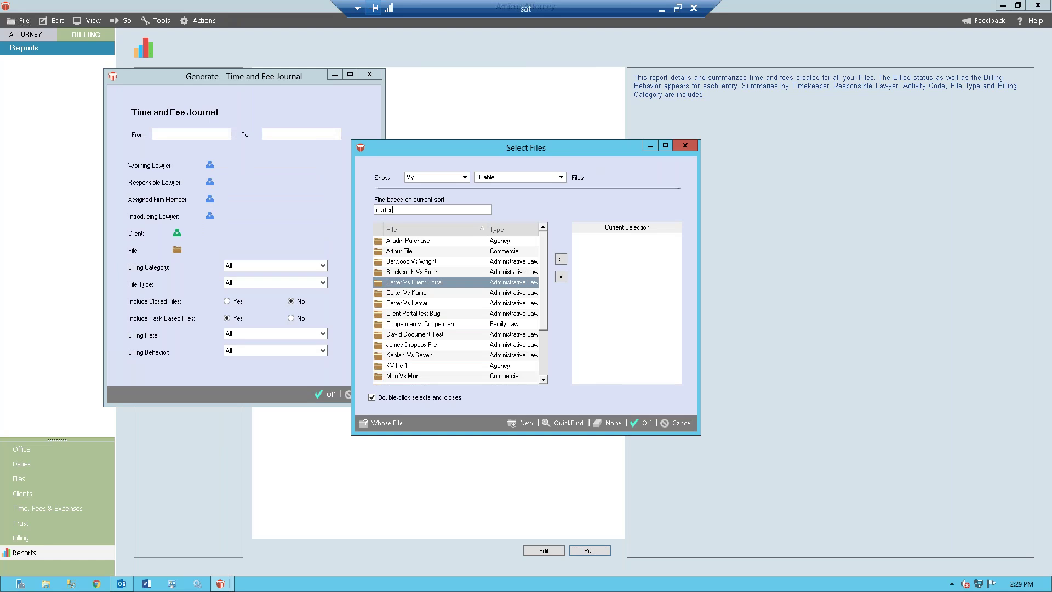
click(561, 259)
click(641, 423)
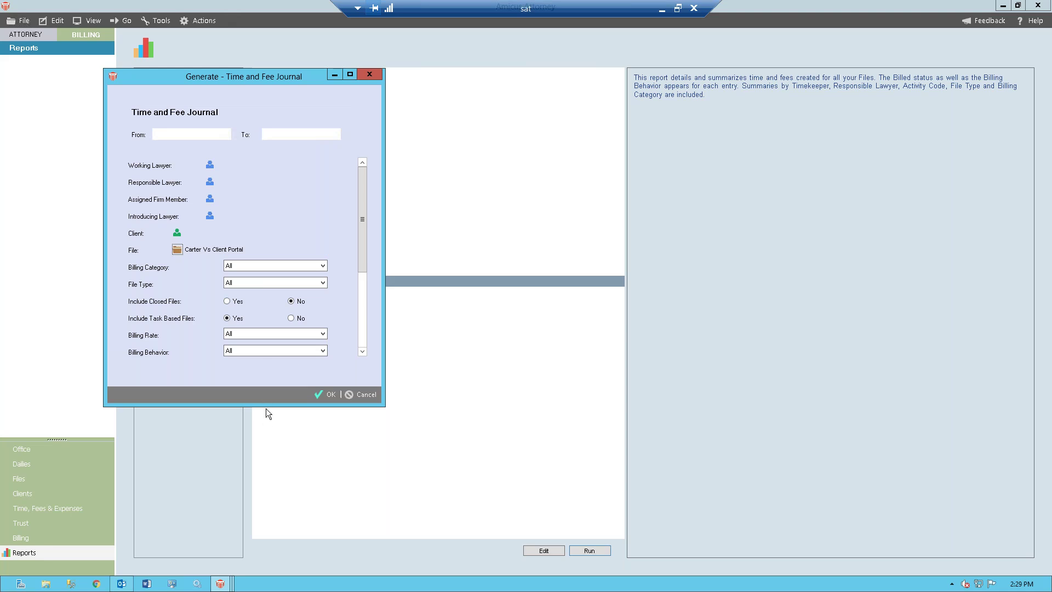
Enlarge the report options dialog, set Include Corrections to Yes and generate the journal.
drag(266, 408, 264, 499)
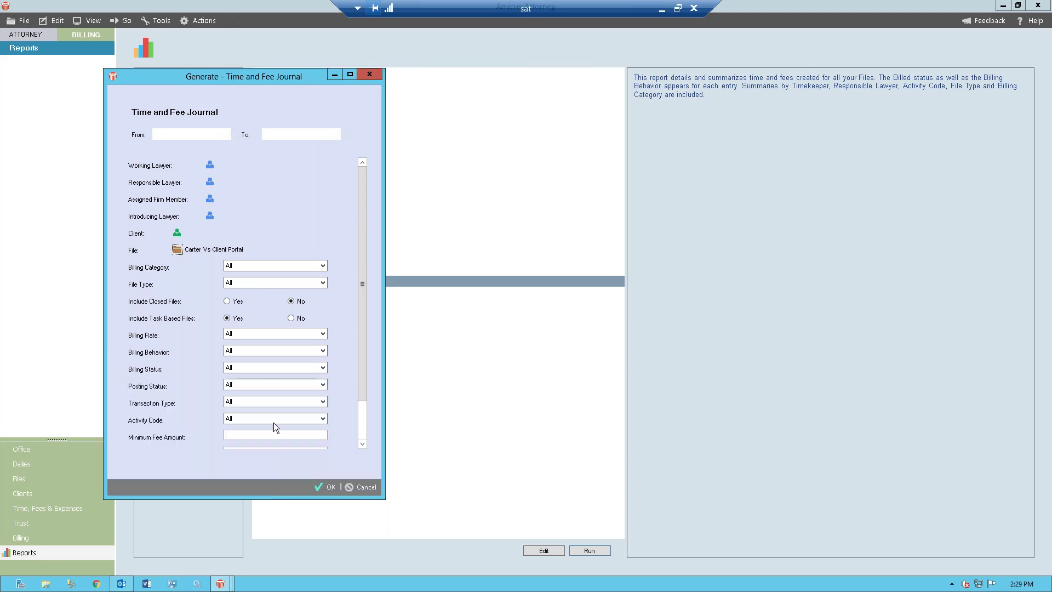
drag(363, 355, 350, 413)
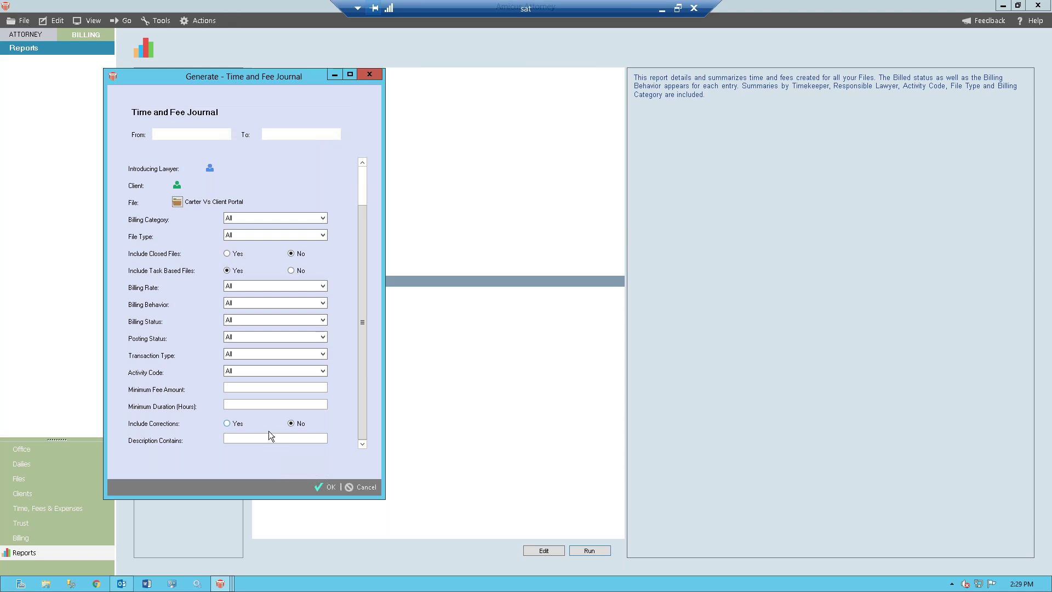
click(227, 423)
click(320, 488)
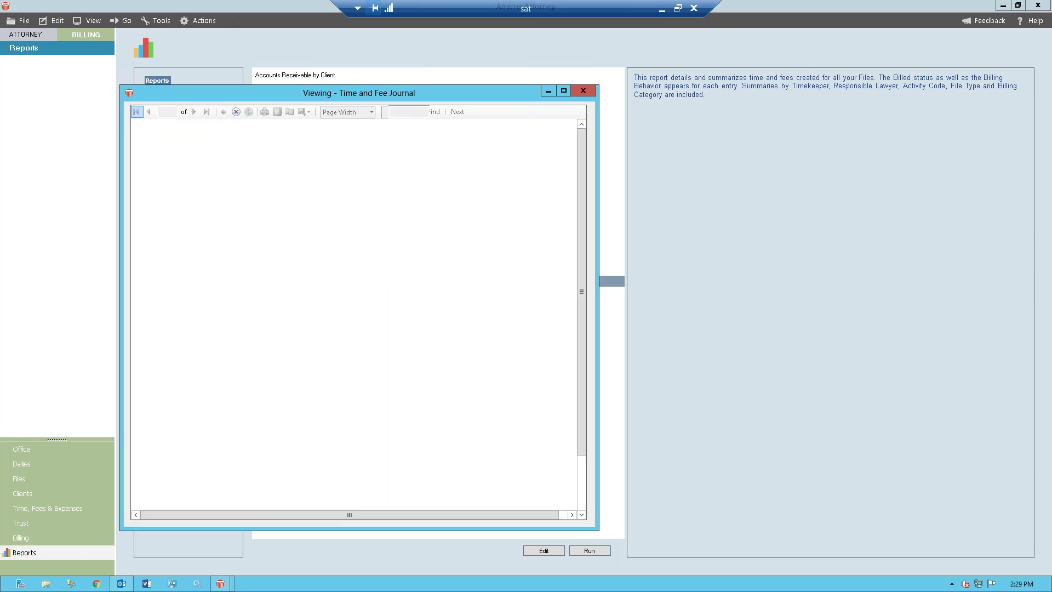
Maximize the Time and Fee Journal, examine its correction and deletion lines, and close the report.
click(565, 91)
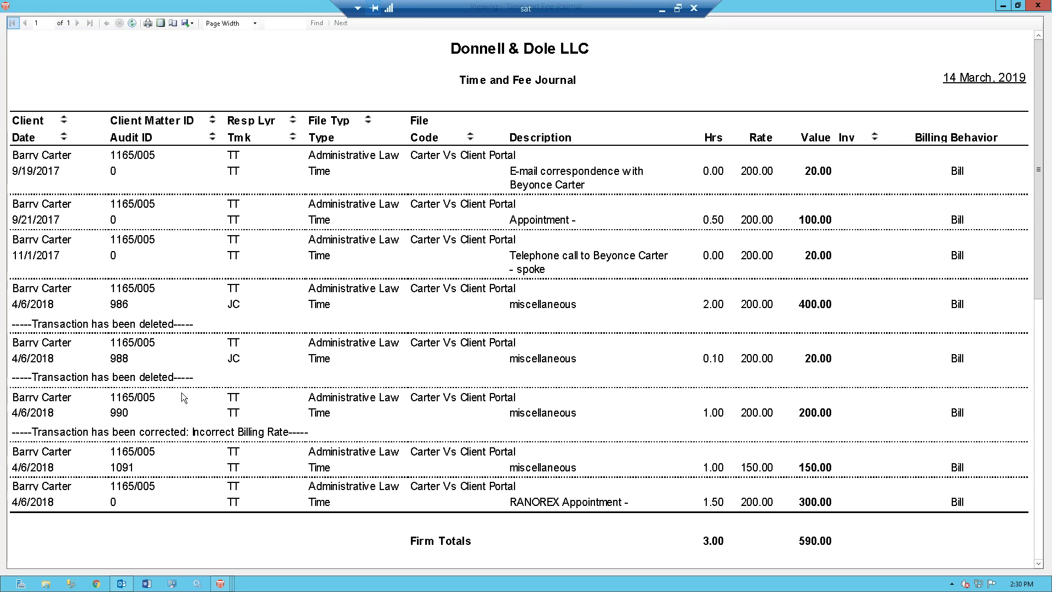
double_click(758, 8)
click(978, 22)
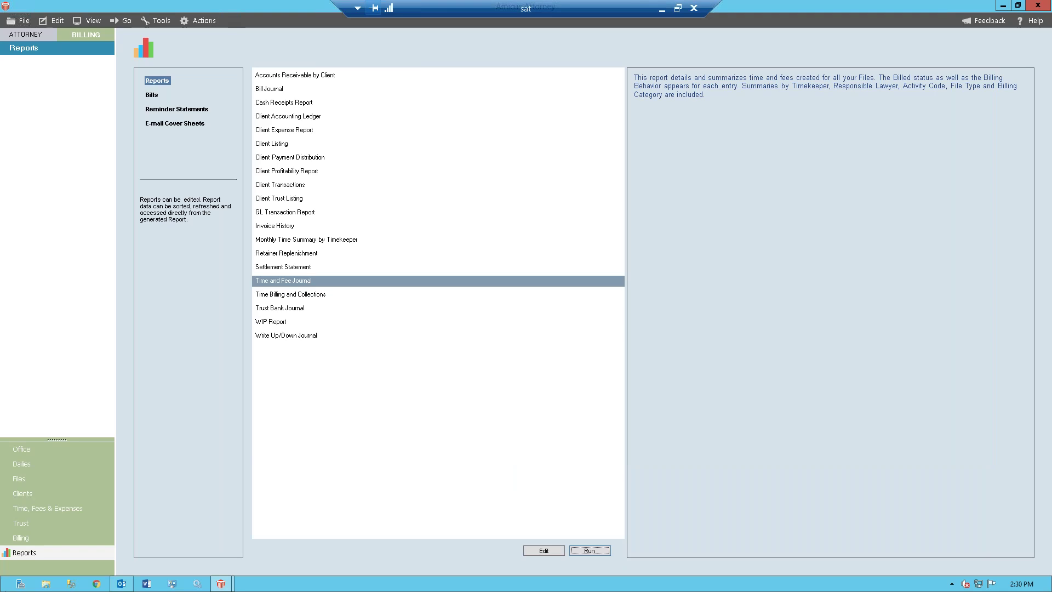
Return to the billing Files list, switch to the Attorney side and open the Calendar.
click(17, 480)
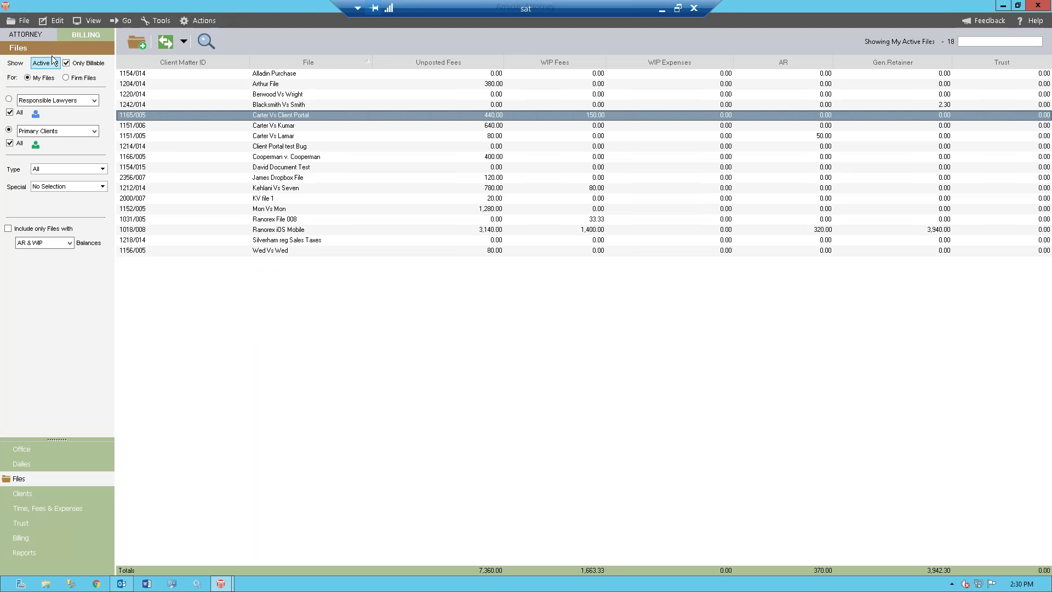
click(29, 38)
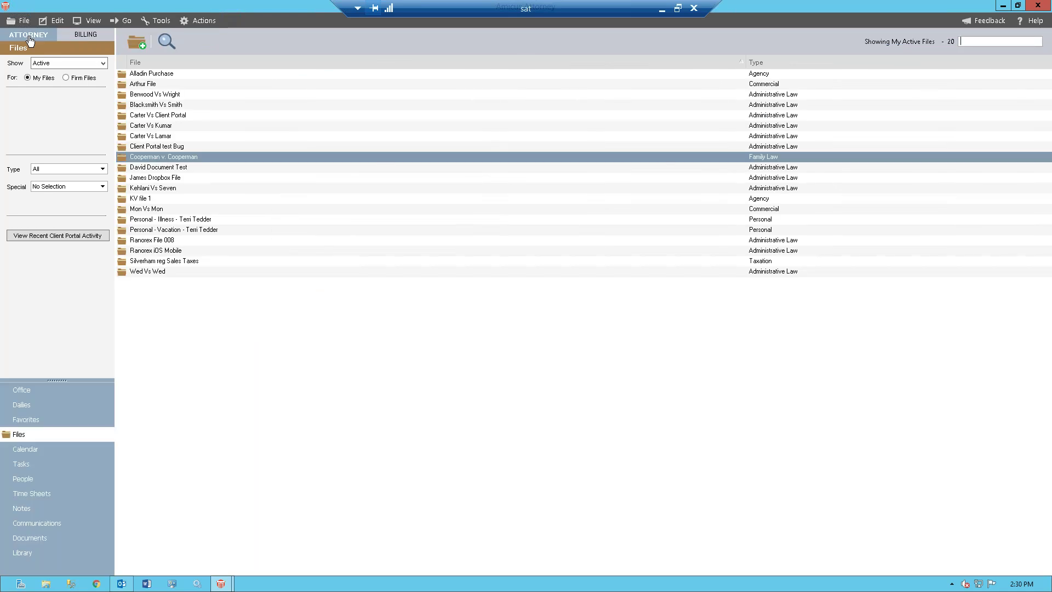
click(42, 455)
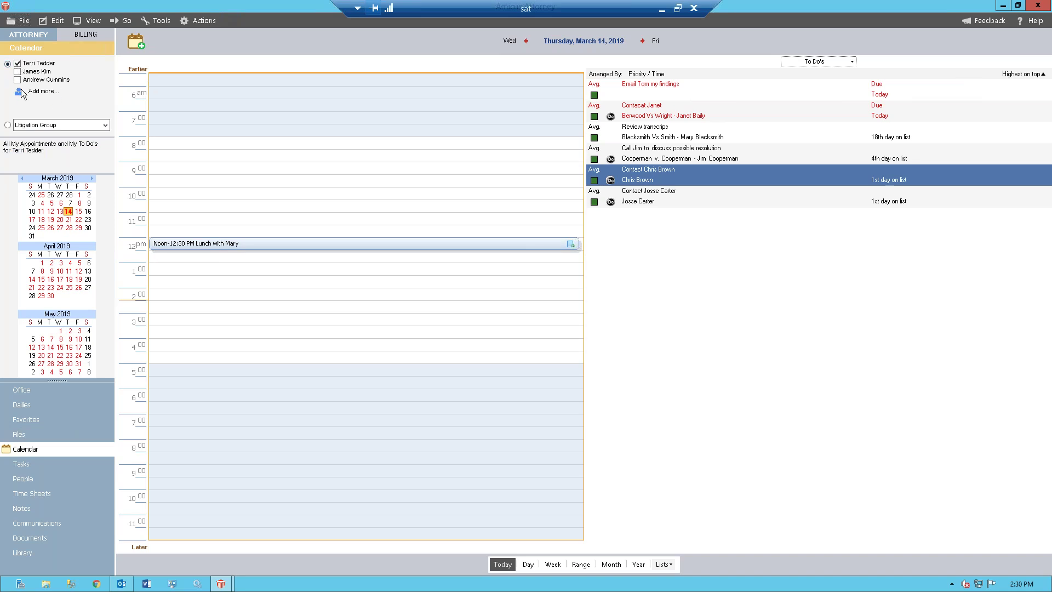
Show the Litigation Group custom profile in the Calendar and check the list of available profiles.
click(8, 125)
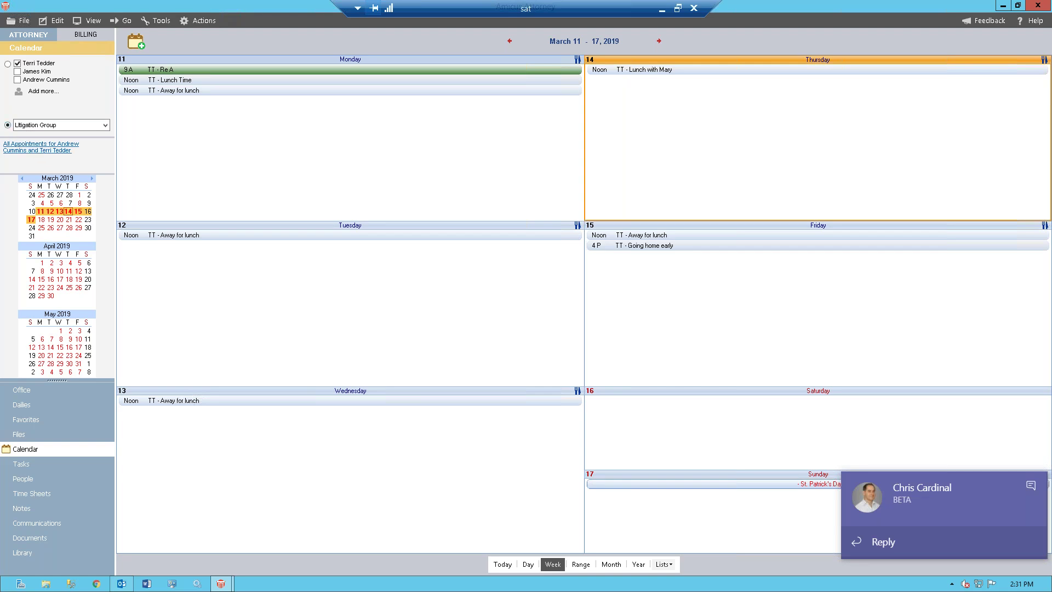
click(108, 126)
click(108, 126)
View the custom profile option in Tasks, and return the Calendar to the individual firm member view.
click(38, 463)
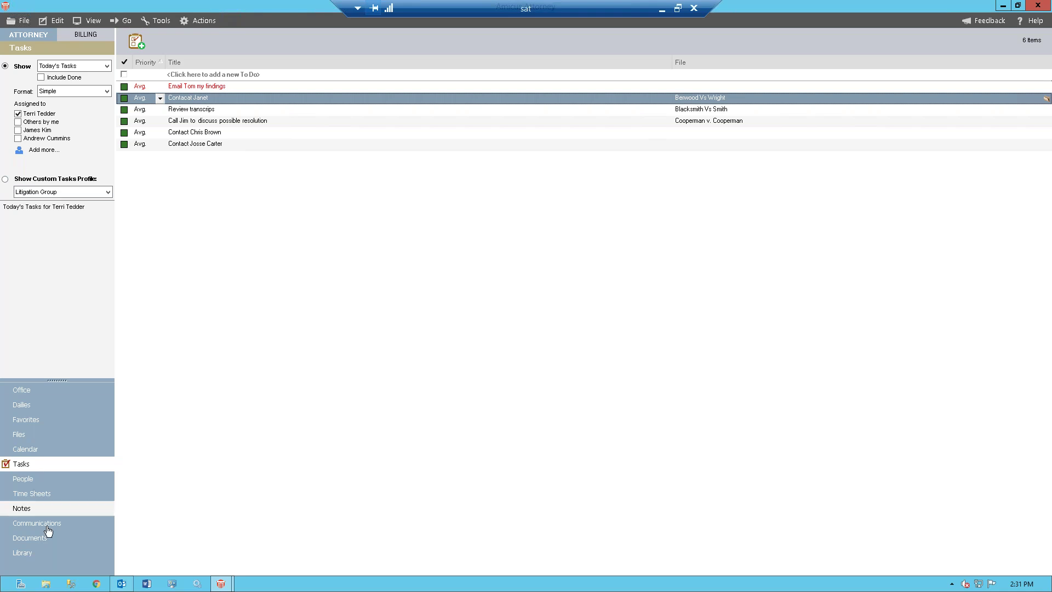
click(38, 452)
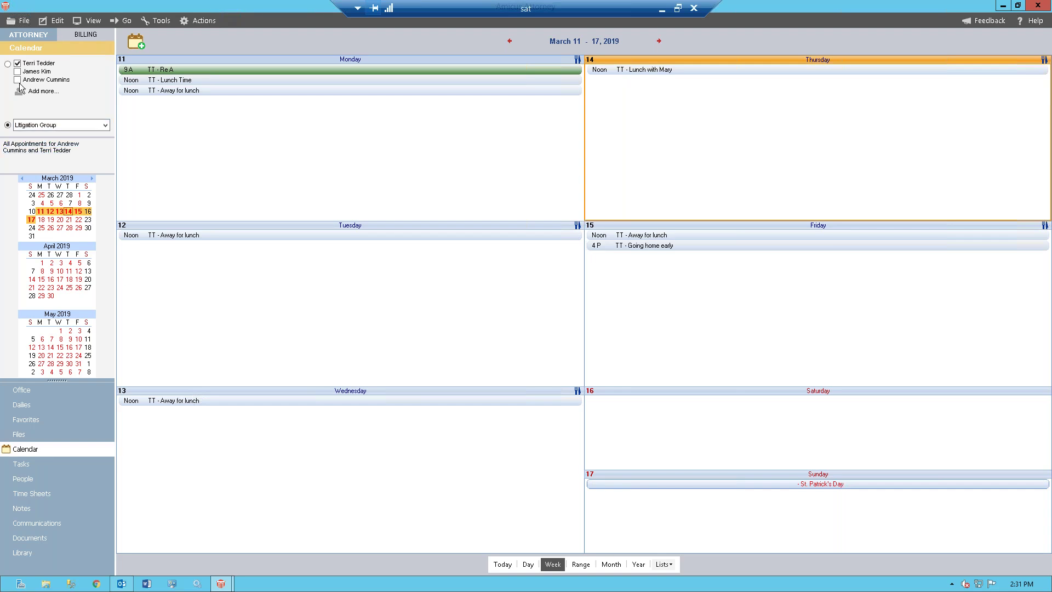
click(9, 65)
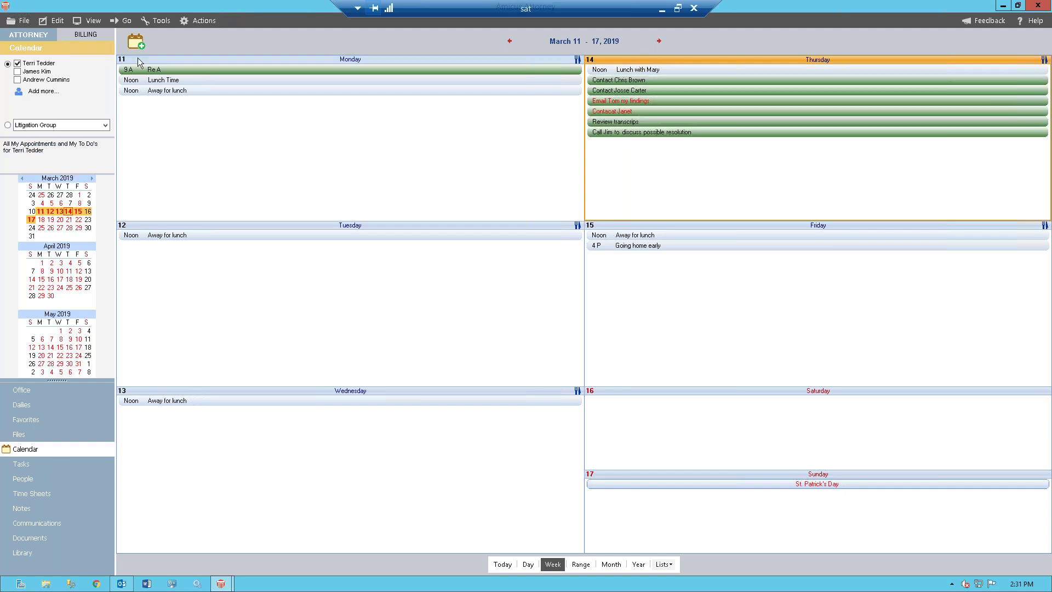
Open the Date Calculator to examine its options.
click(161, 21)
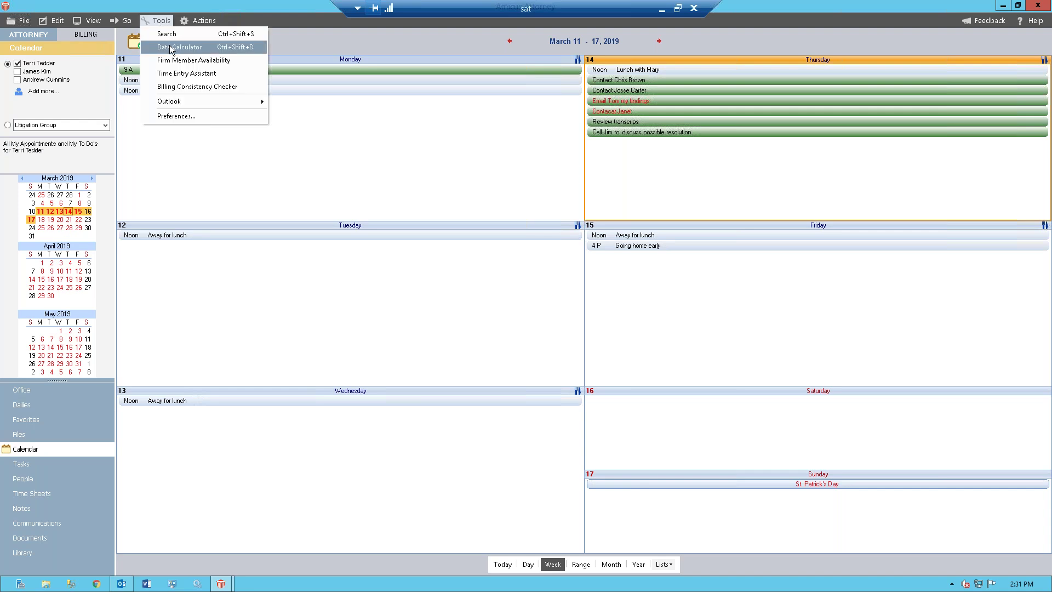
click(171, 48)
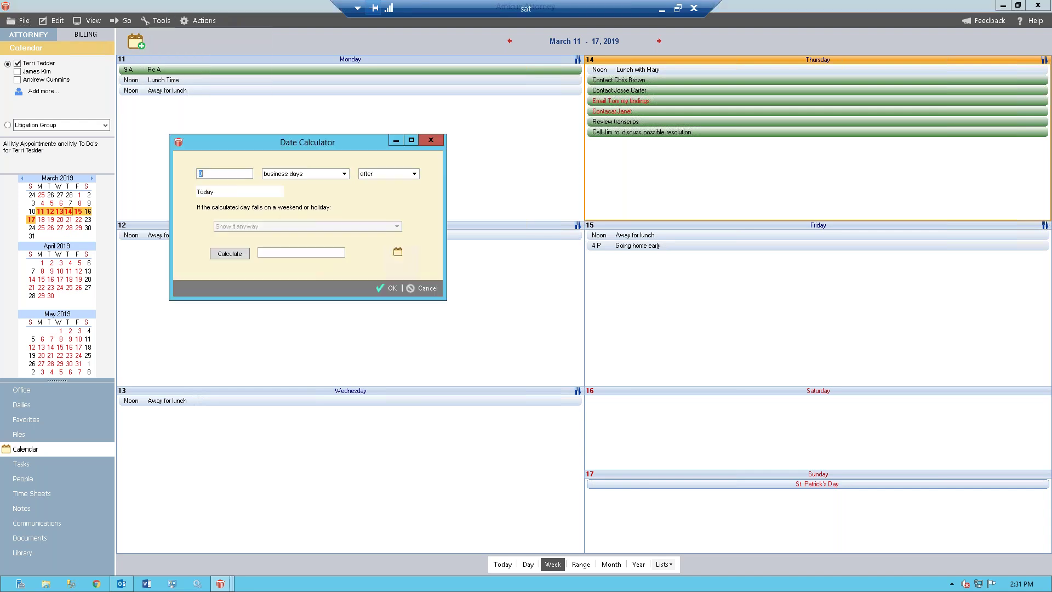
Restore the main Amicus Attorney window to a smaller size and minimize the billing file window behind it.
click(1018, 6)
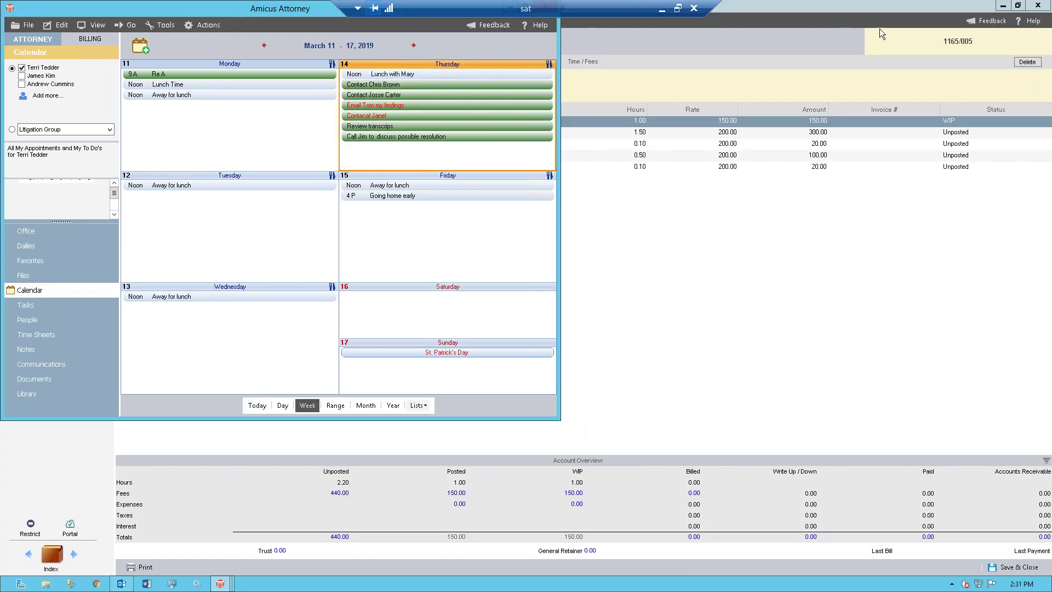
click(1003, 6)
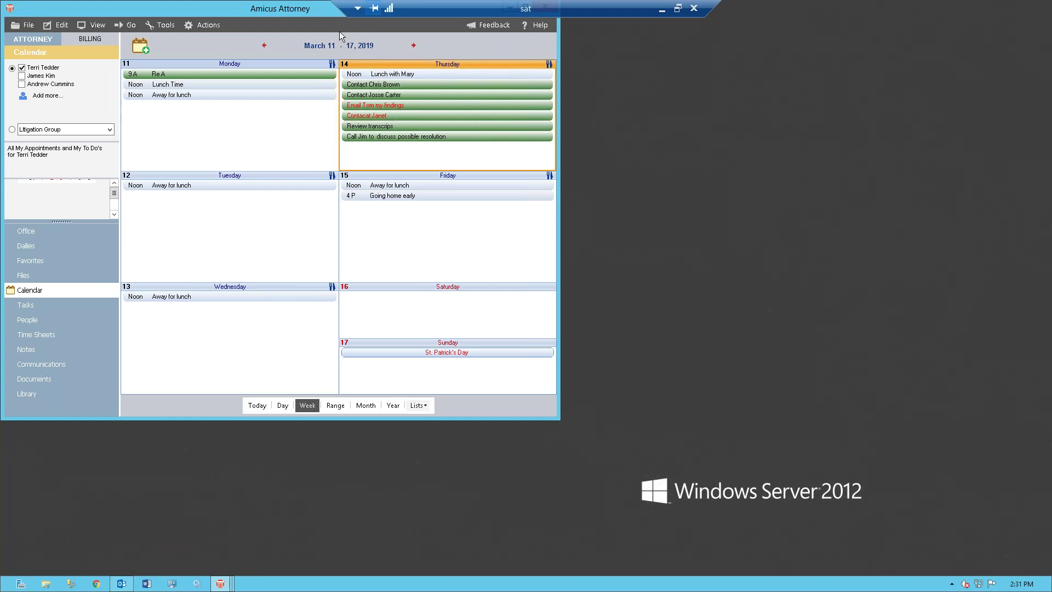
Reposition the calendar window and the open Date Calculator so they sit side by side without overlapping.
drag(239, 10, 291, 61)
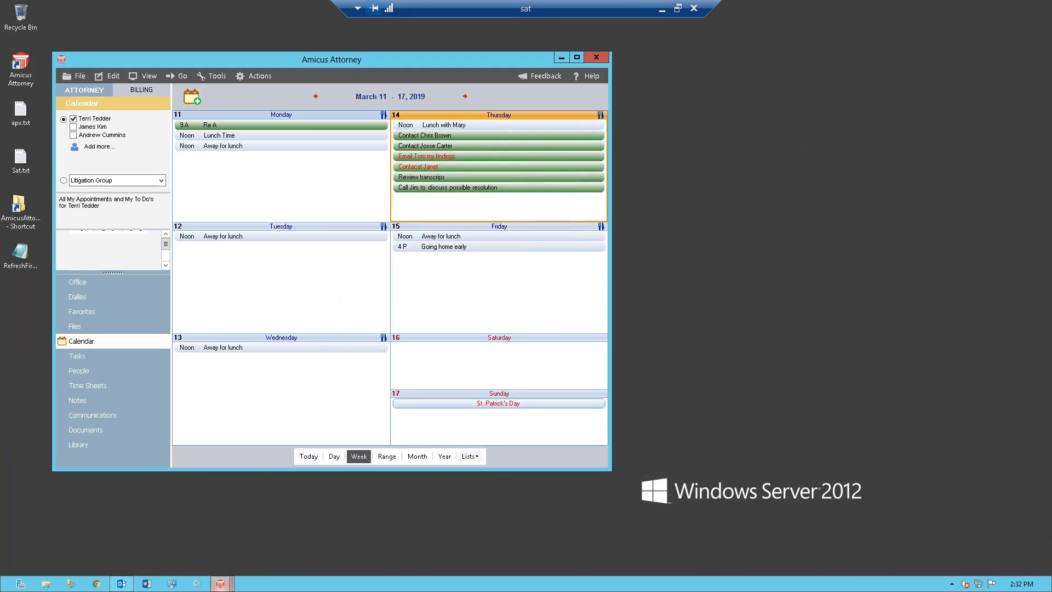
mouse_move(220, 584)
click(324, 538)
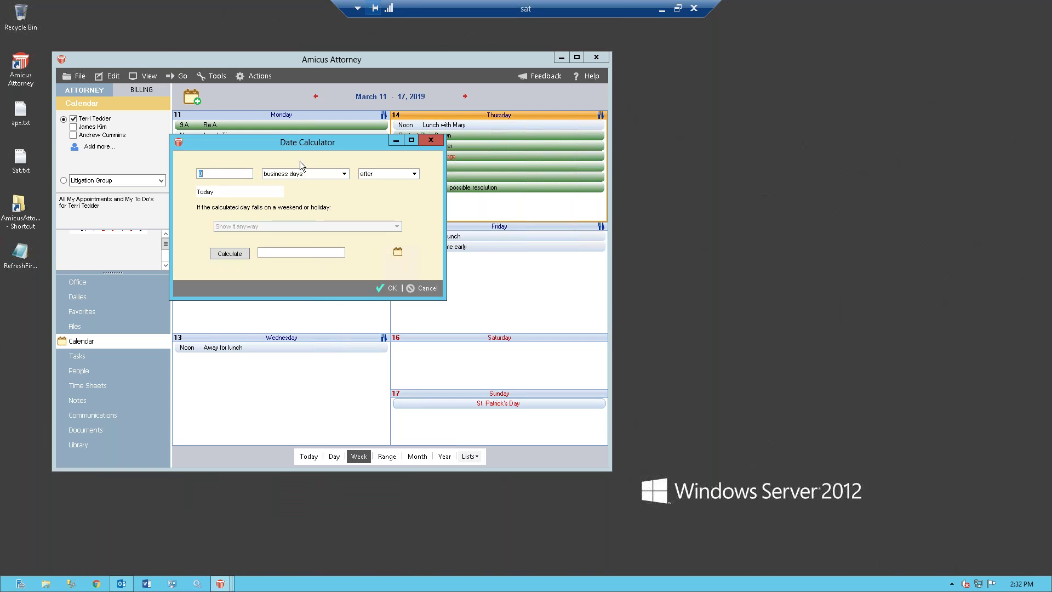
drag(301, 146, 756, 117)
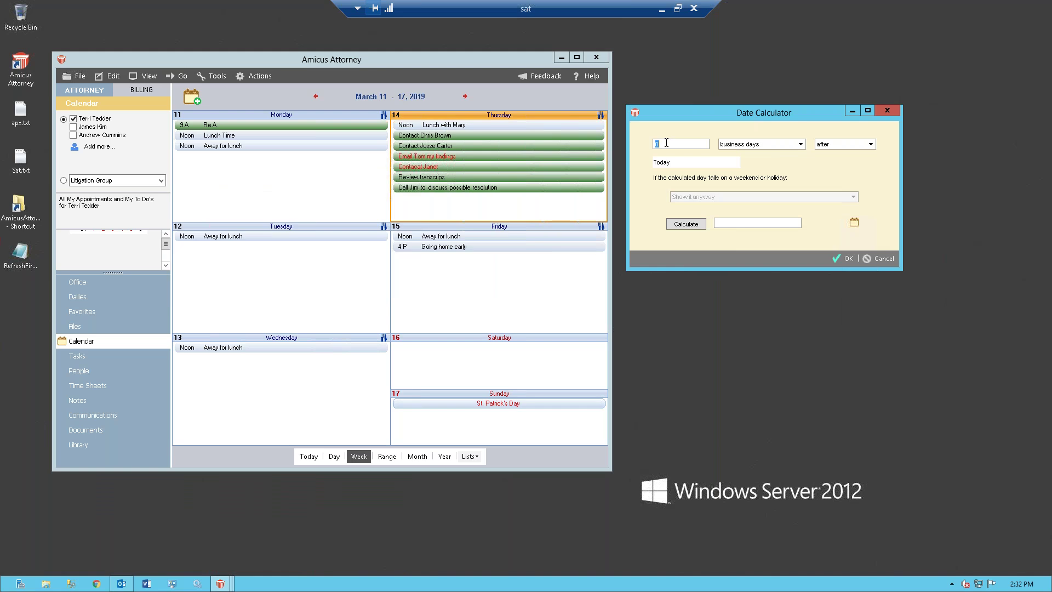
Calculate the date 55 business days after today and show that day in the calendar, closing the Date Calculator and maximizing the calendar window.
text(55)
click(687, 224)
click(855, 222)
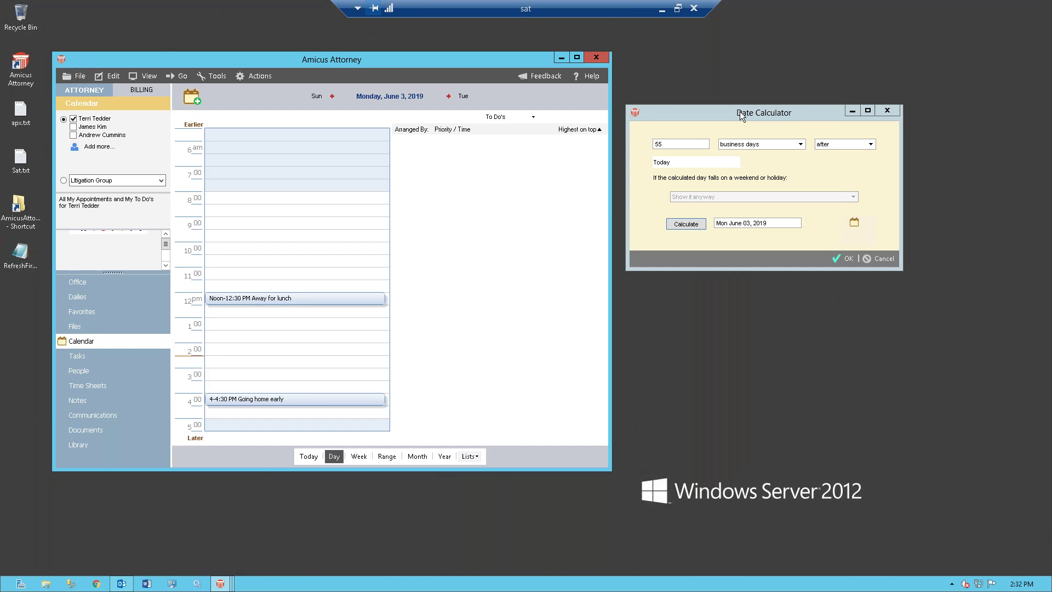
click(884, 259)
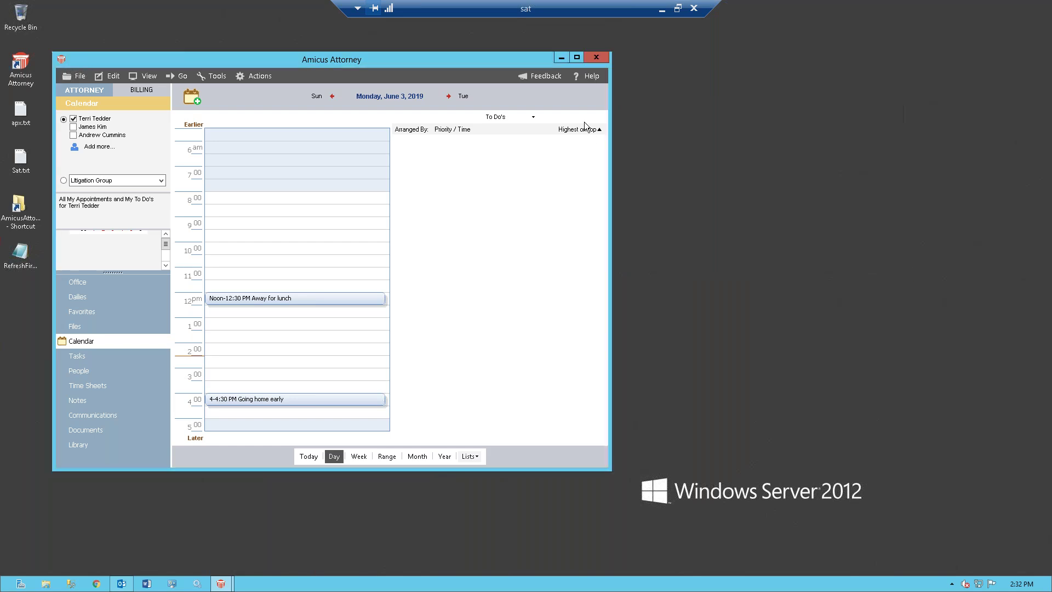
click(576, 57)
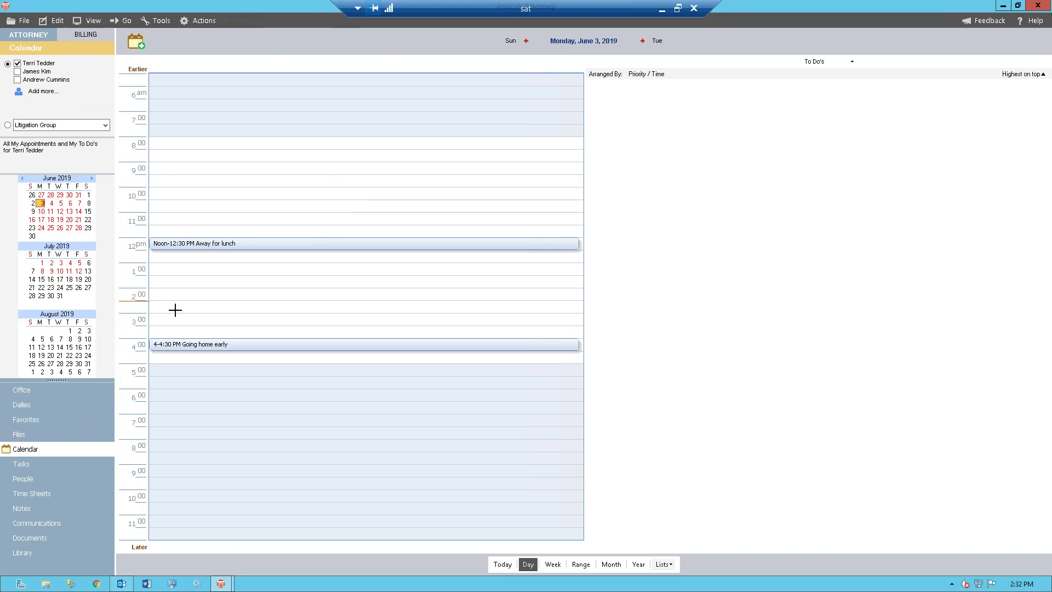
Open the active Family Law file from the attorney files list and view the details of its lawyer contact.
click(61, 441)
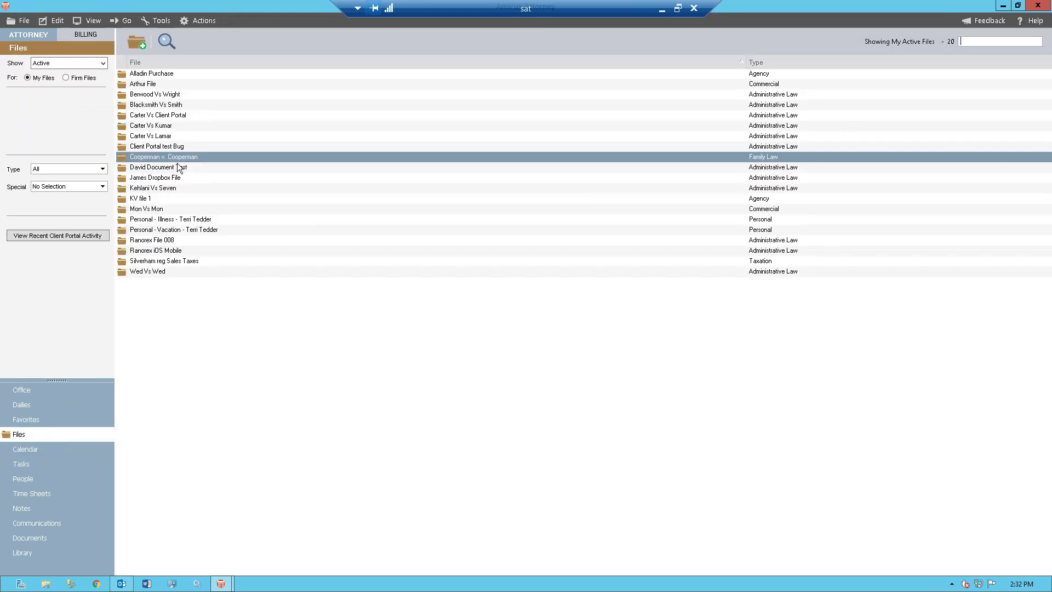
double_click(186, 157)
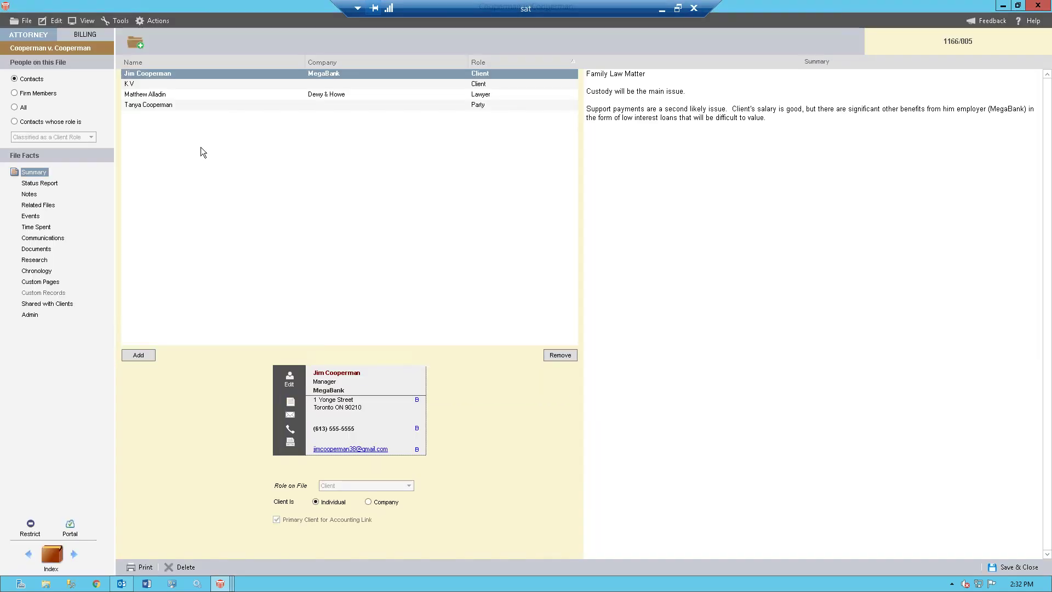
click(498, 96)
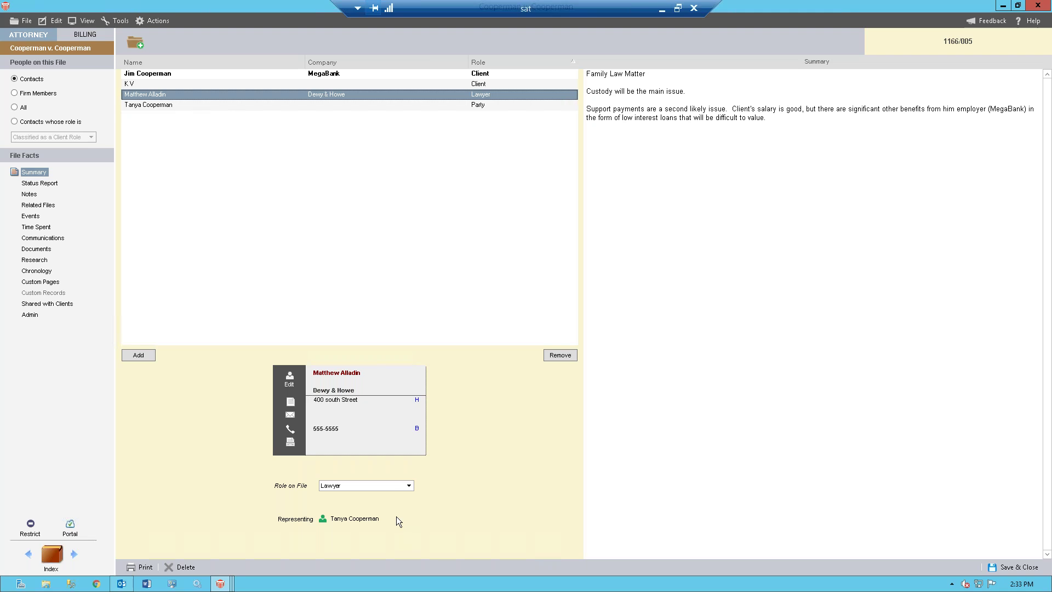
Clear the lawyer contact's Representing entry and try the field's name lookup with the letters "ji".
click(323, 520)
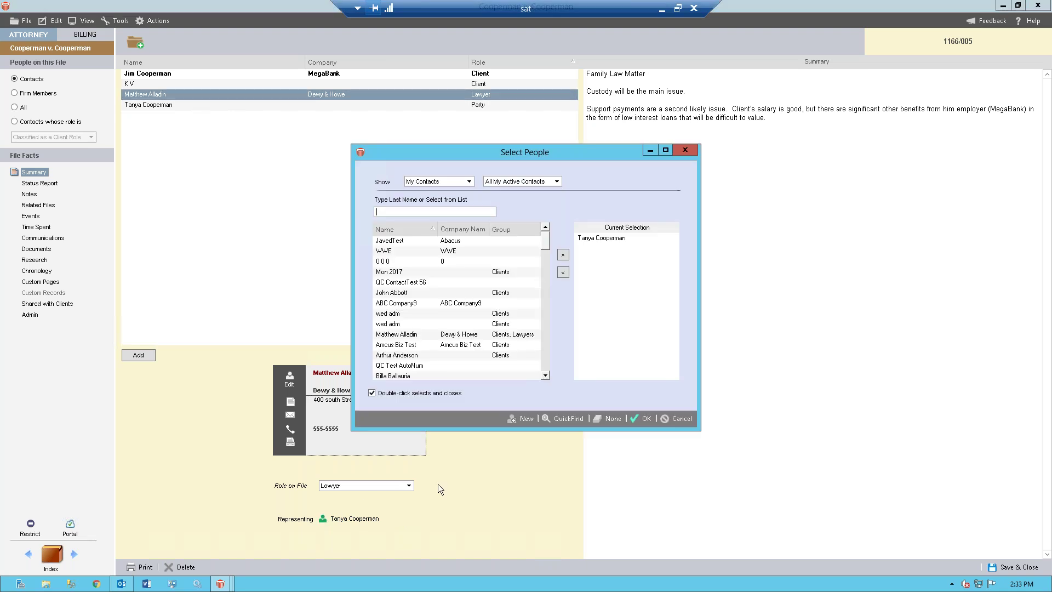
click(611, 420)
click(367, 518)
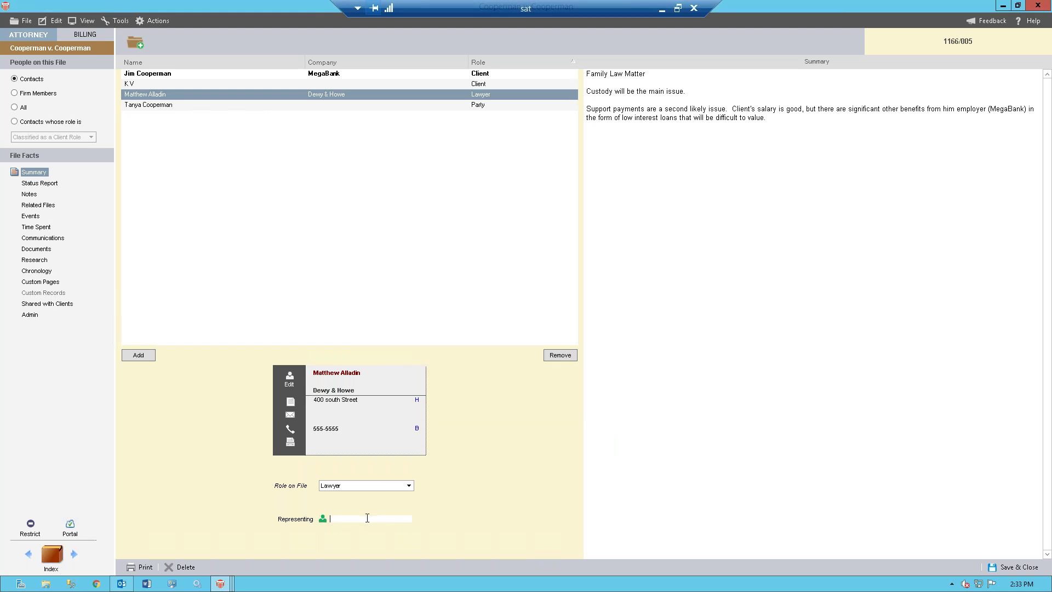
text(ji)
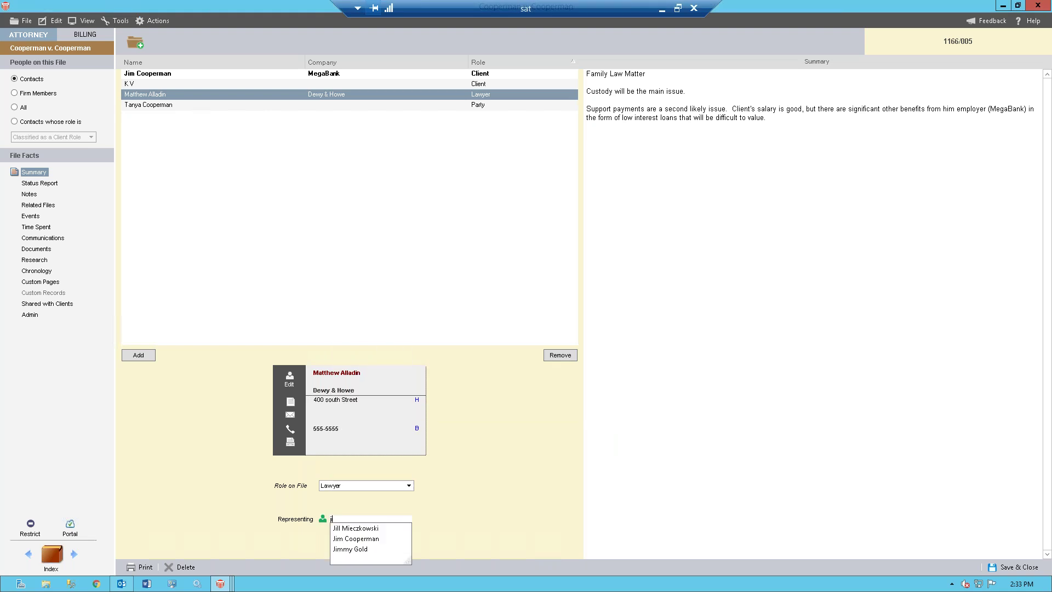
key(BackSpace)
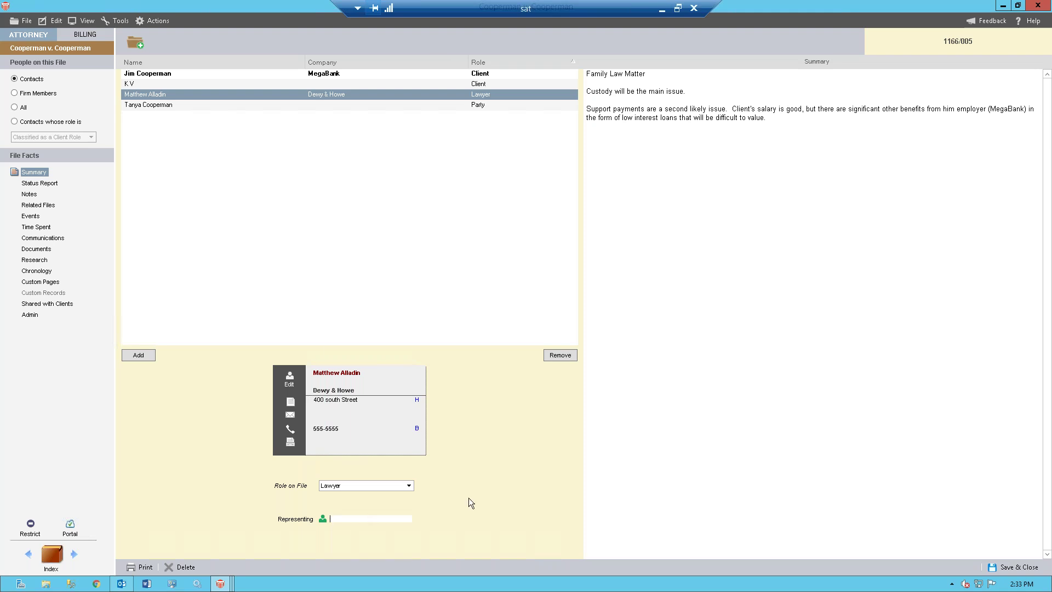
Check the party contact's representation, and set Matter Came To Us Because to Referred by in the file's accounting details.
click(478, 105)
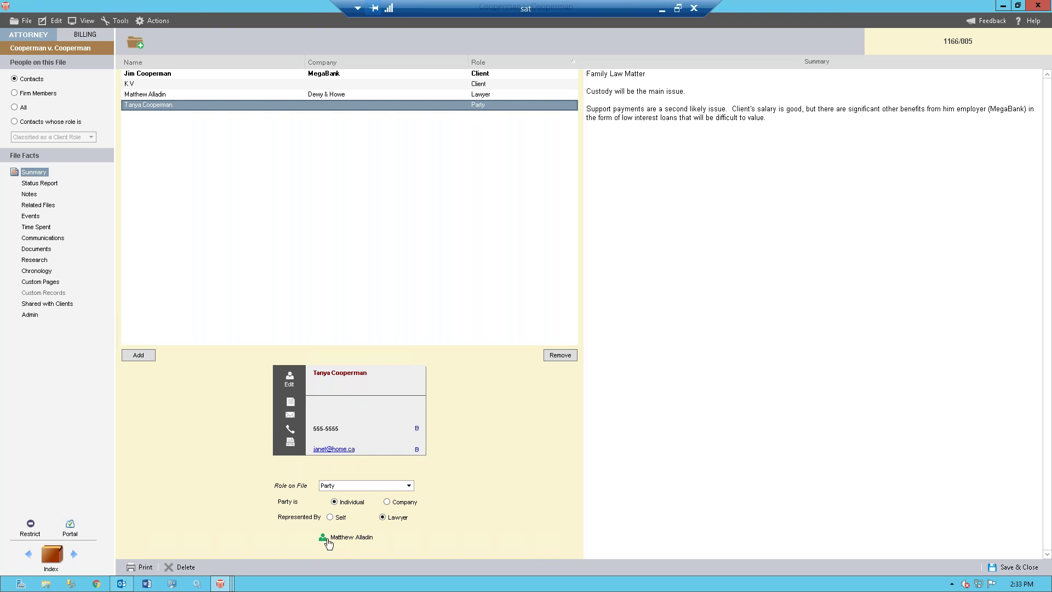
click(32, 315)
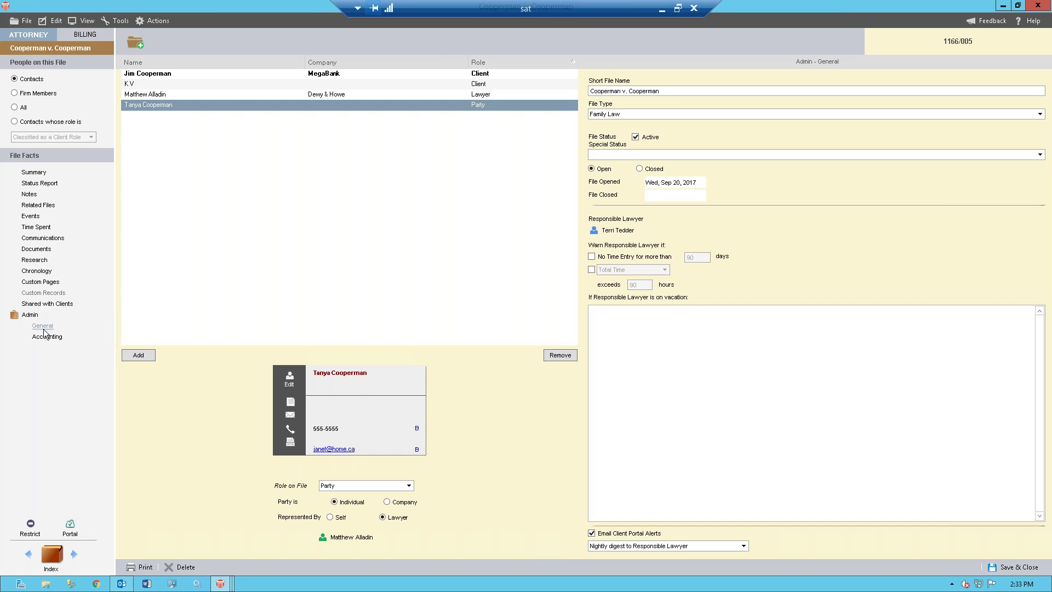
click(47, 338)
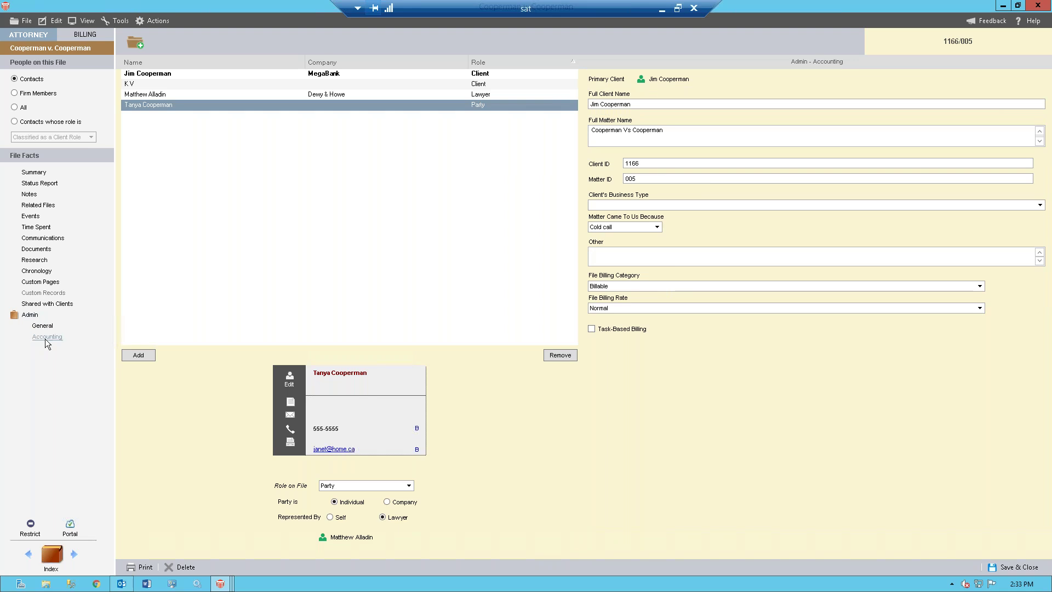
click(658, 227)
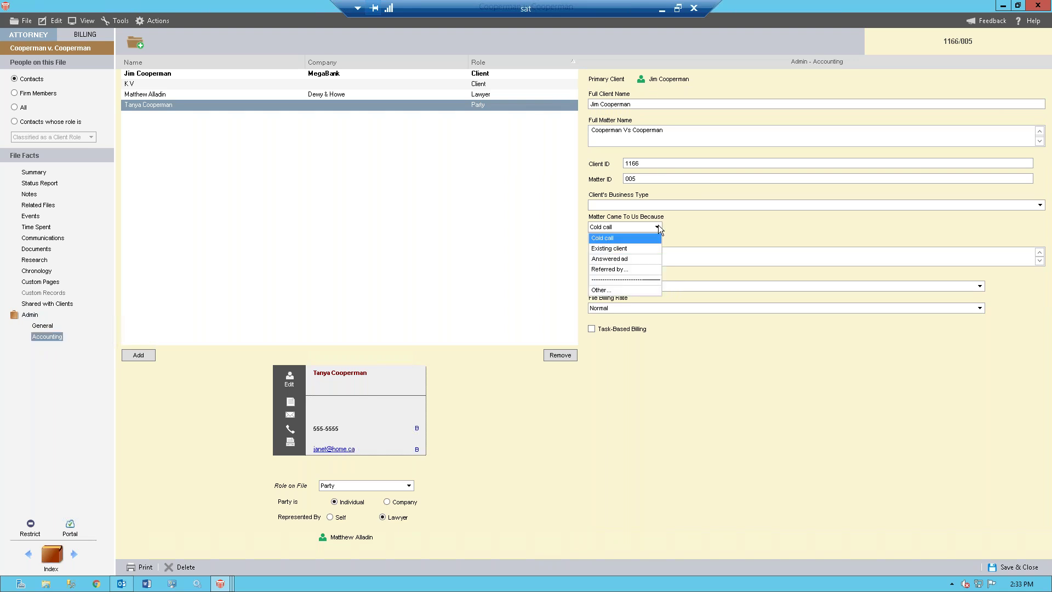
click(627, 268)
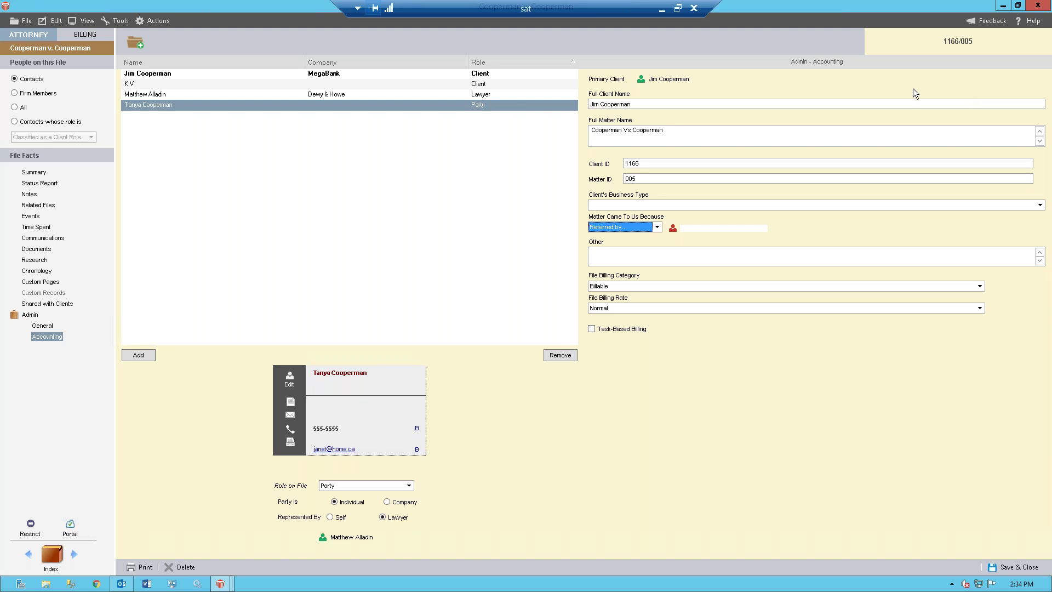
click(59, 556)
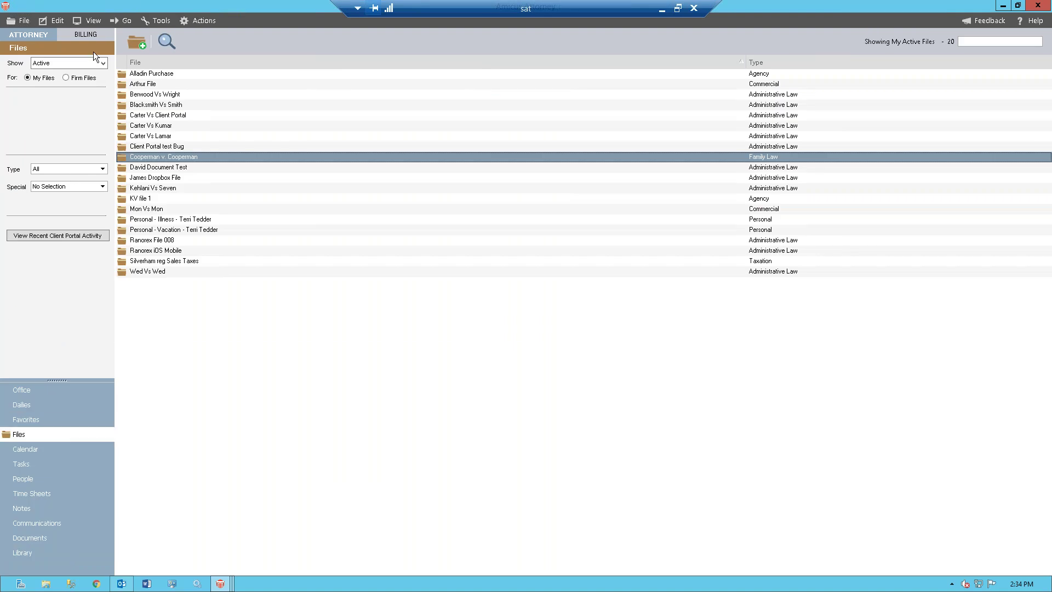
Enable the Edit Time Entries on Draft Bills permission among the billing actions of the Billing User security profile and save the profile.
click(86, 35)
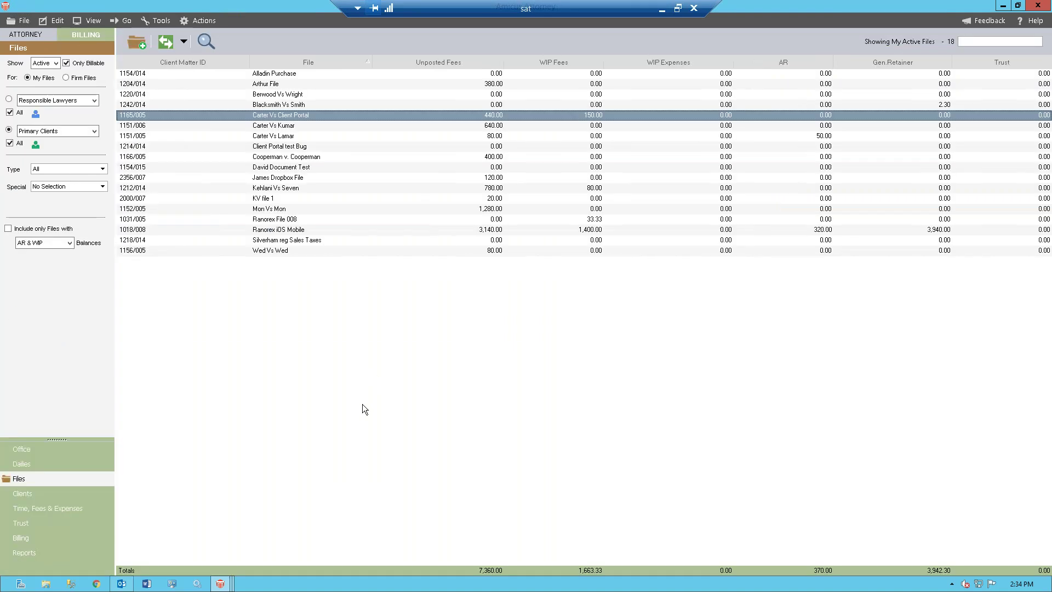
click(46, 455)
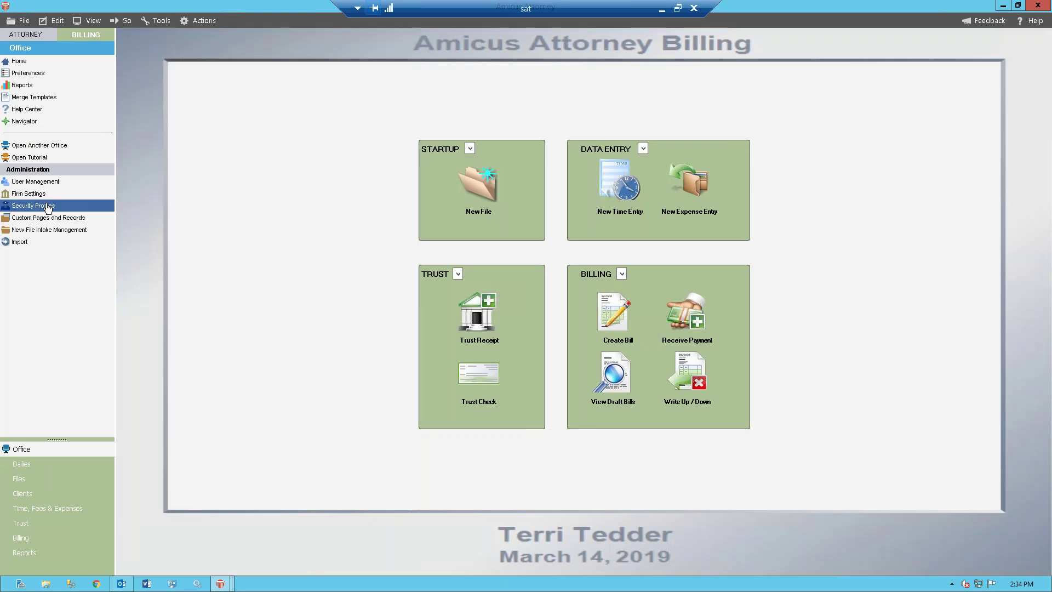
click(46, 206)
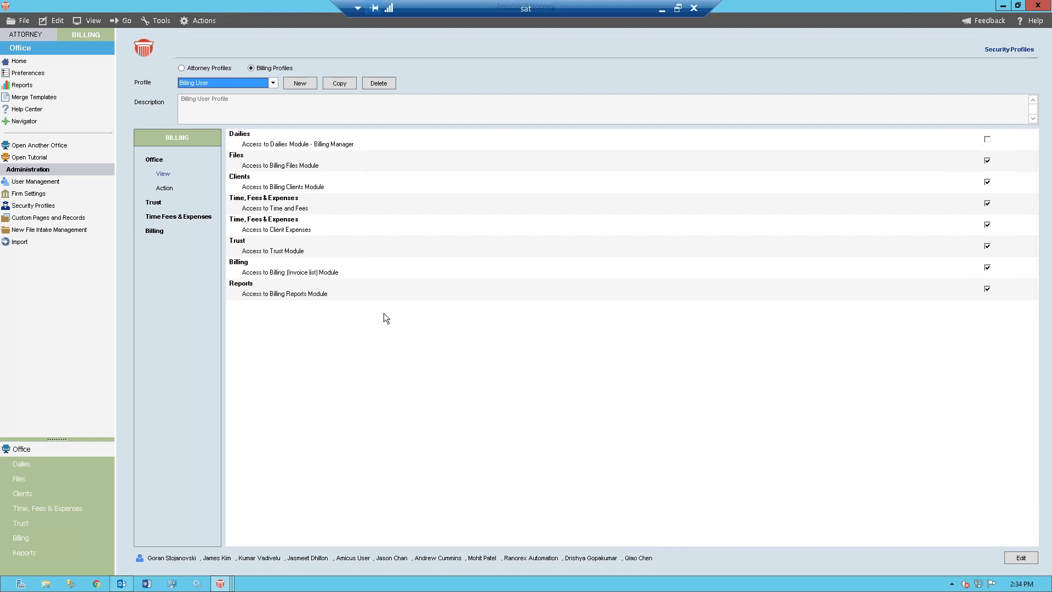
click(156, 232)
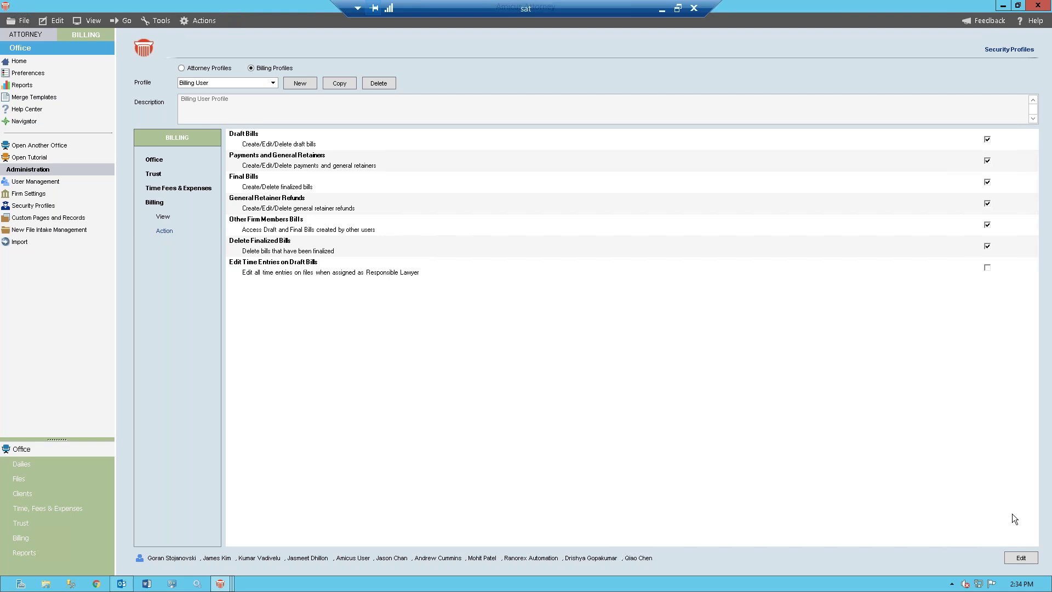
click(1020, 558)
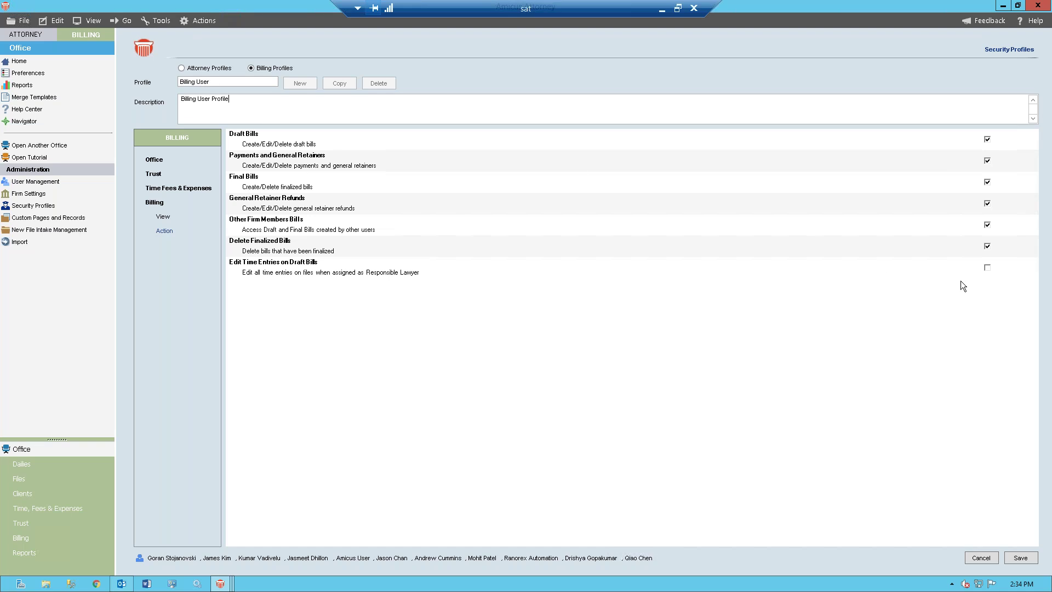
click(987, 268)
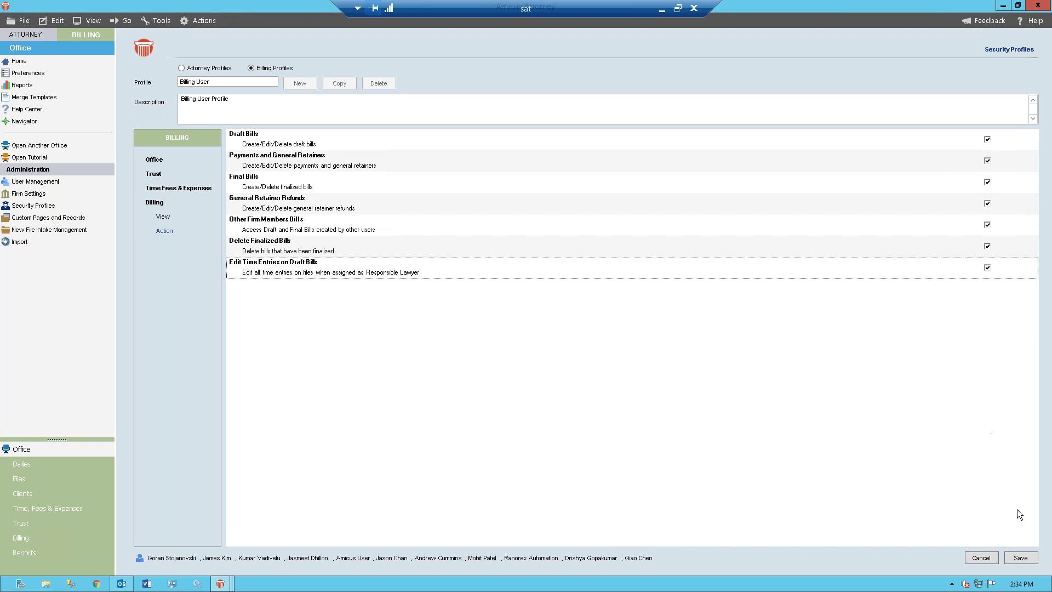
click(1019, 558)
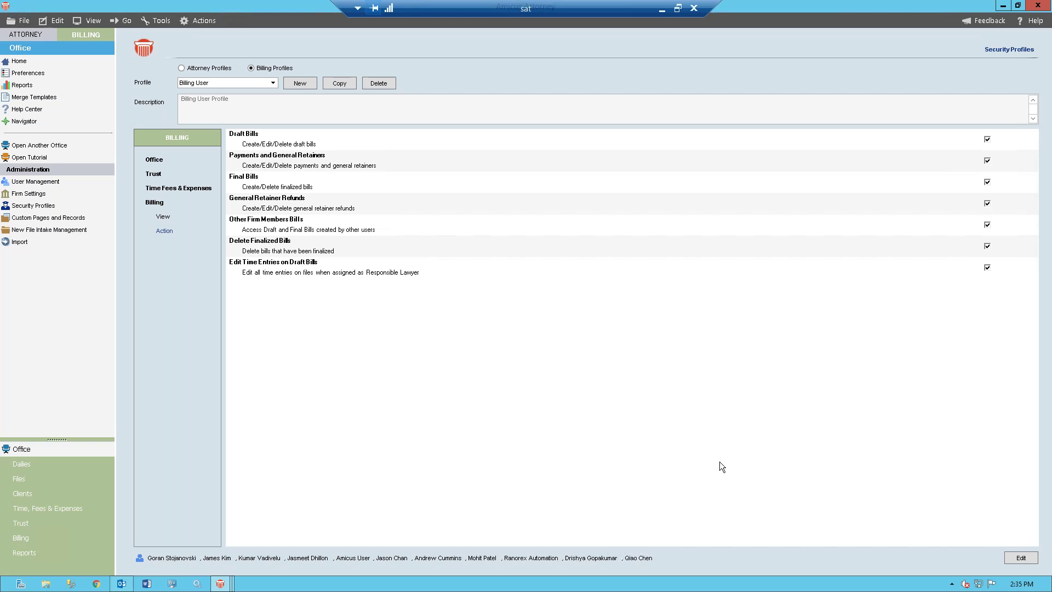
Minimize the remote session and advance the presentation to the What's New slide on Client Portal and Amicus Anywhere.
click(662, 9)
key(Right)
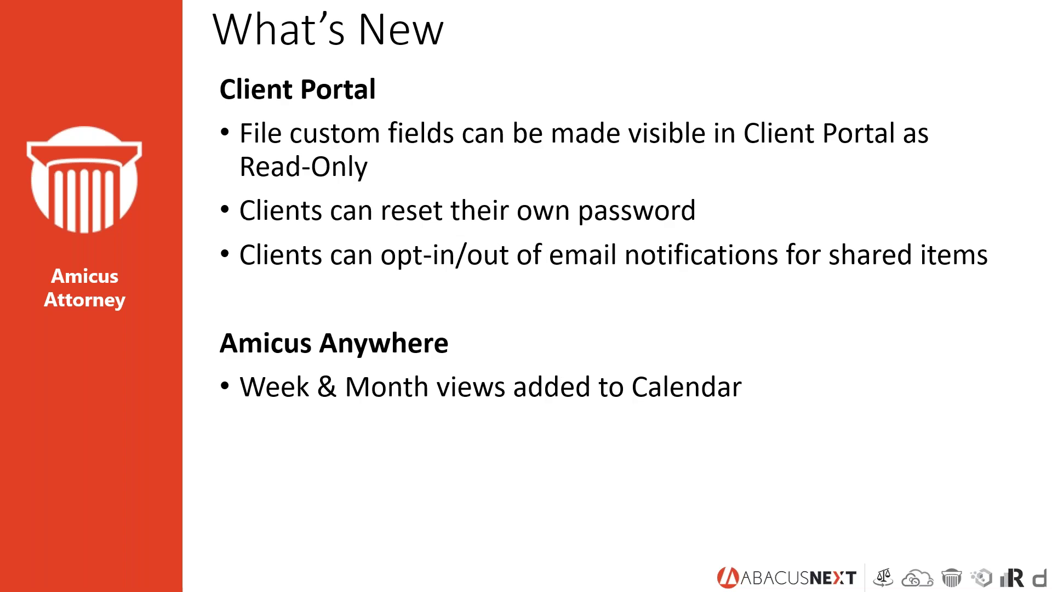
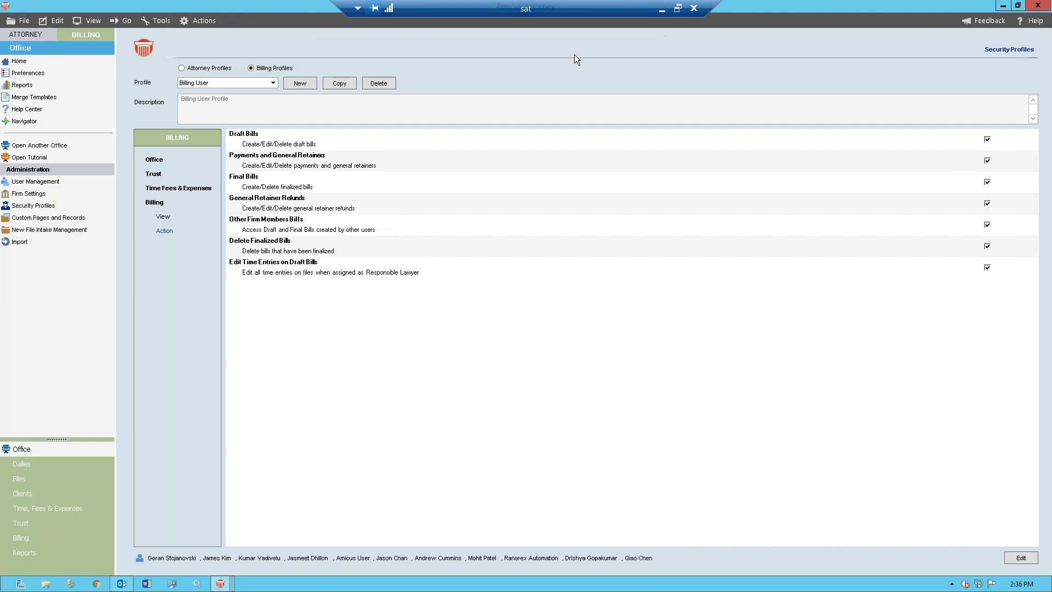
Reopen the Family Law file in a smaller window and display its Court Information custom page.
click(41, 42)
click(44, 437)
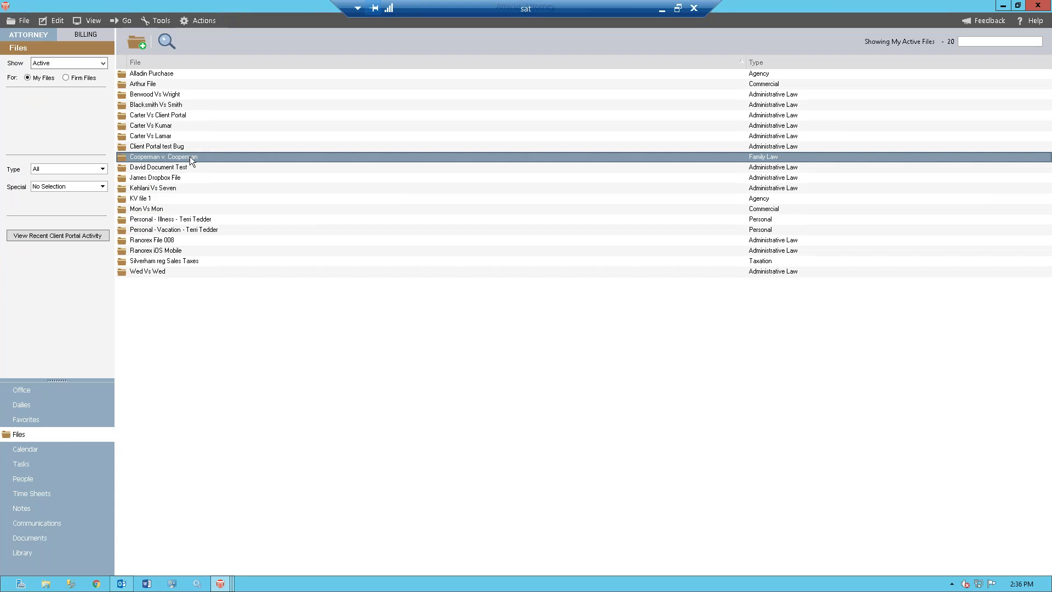
double_click(190, 156)
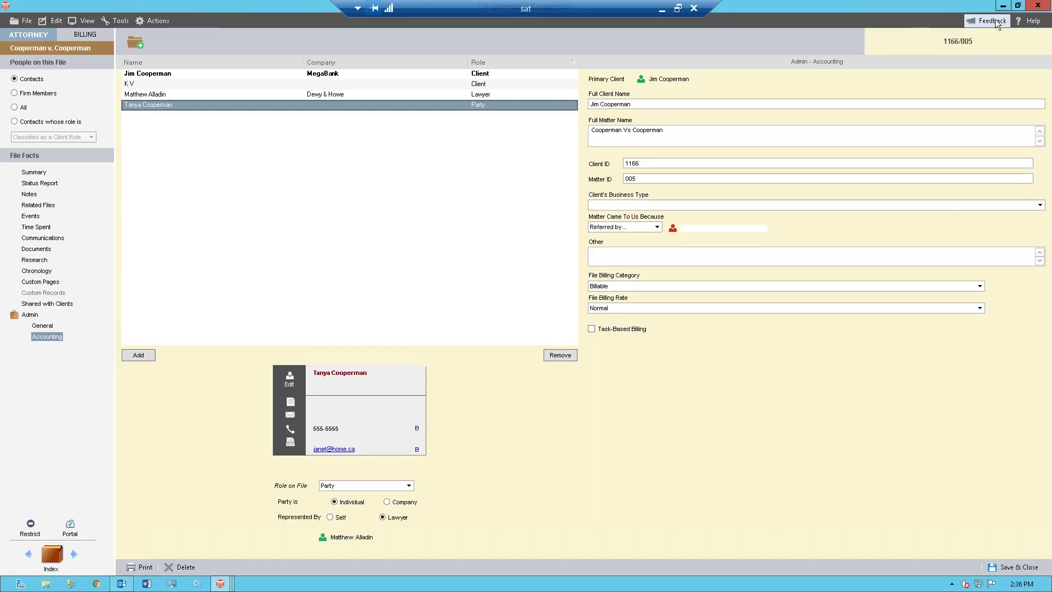
click(1018, 5)
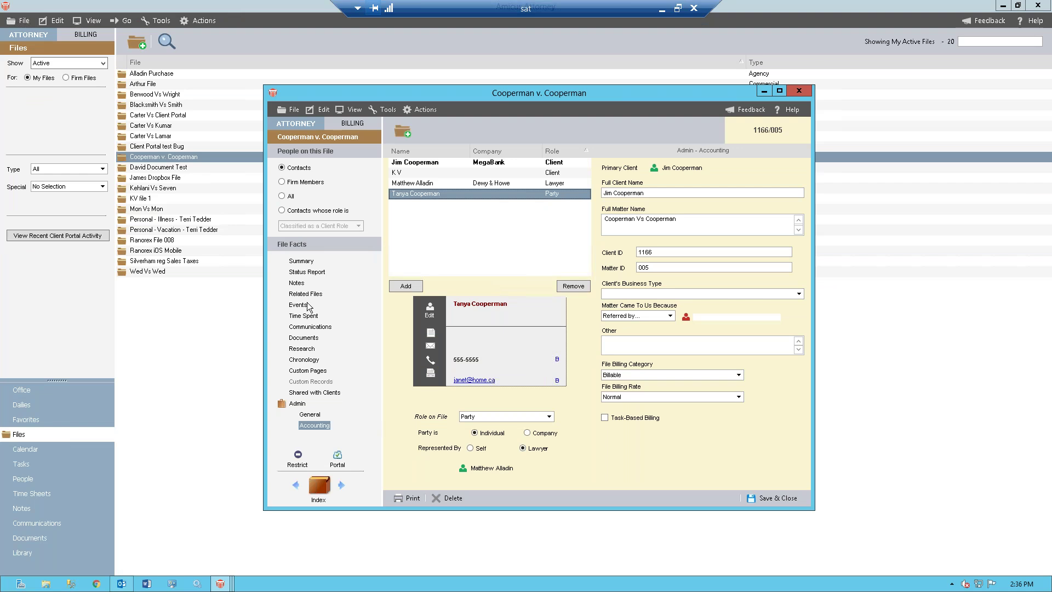
click(307, 371)
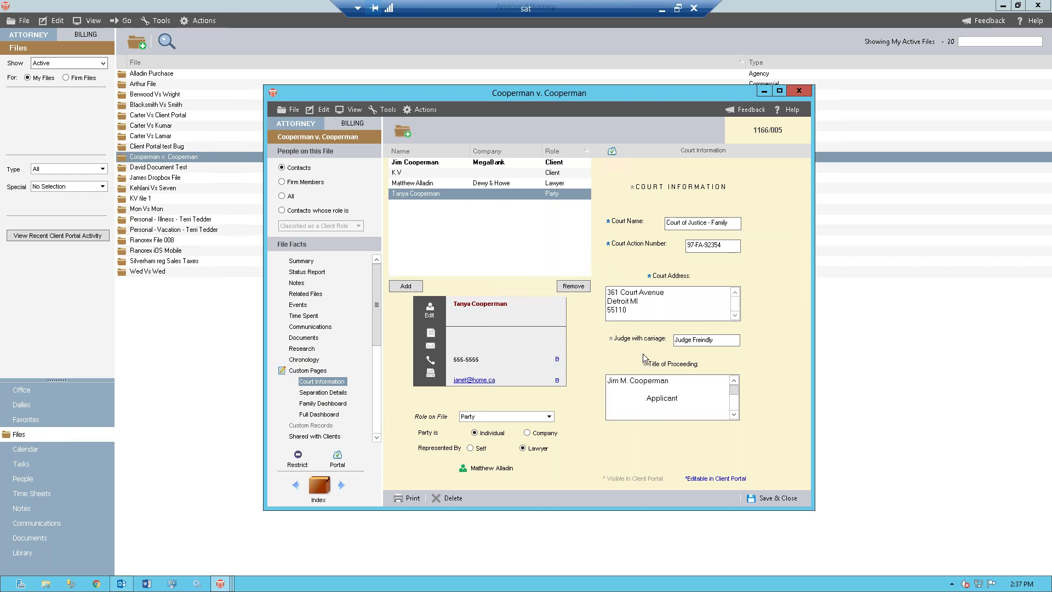
Open the file's portal custom field settings and review the Court Name visibility options, choosing Editable in Portal.
click(613, 153)
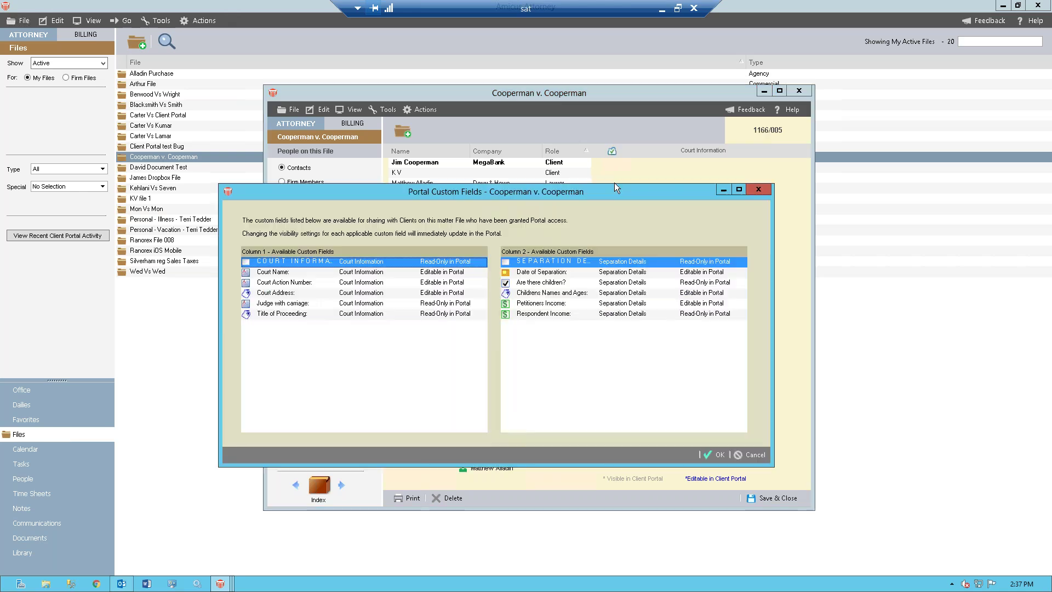
click(482, 274)
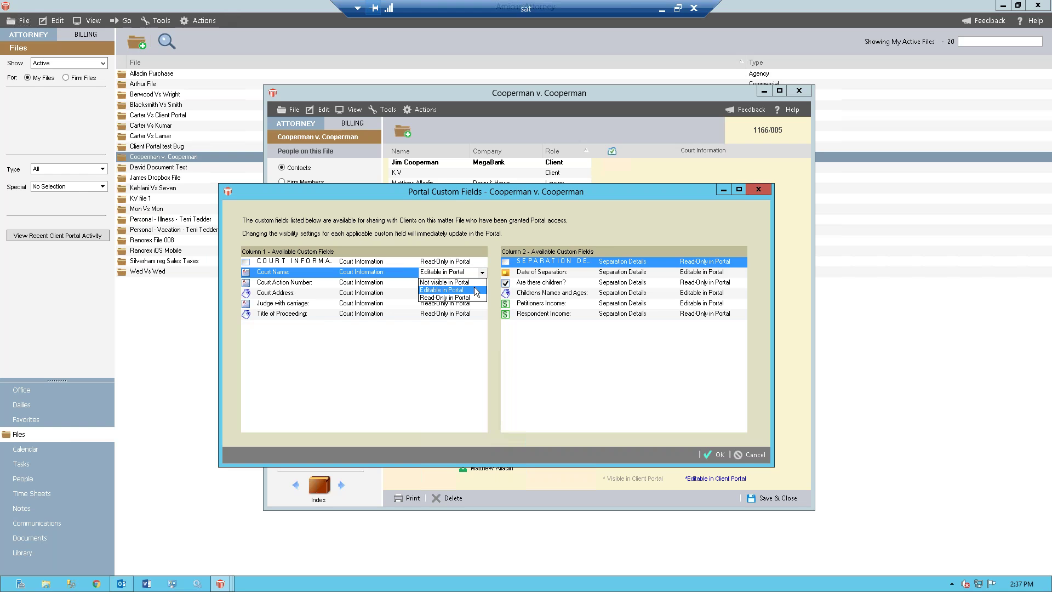
click(475, 290)
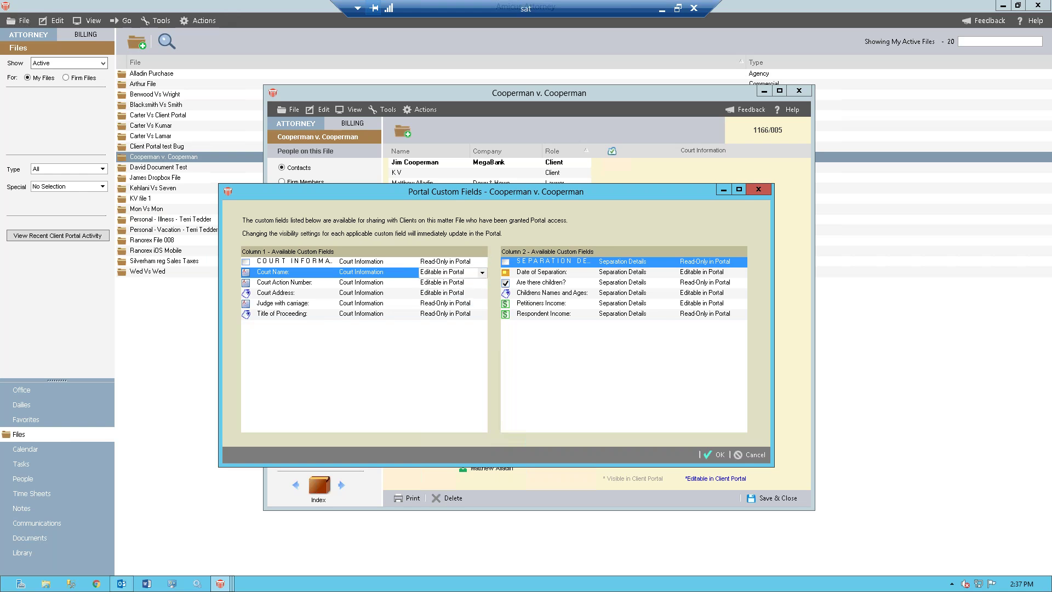
Dismiss the portal custom field settings without saving, minimize the remote session and switch to the Client Portal login page in Chrome.
click(756, 454)
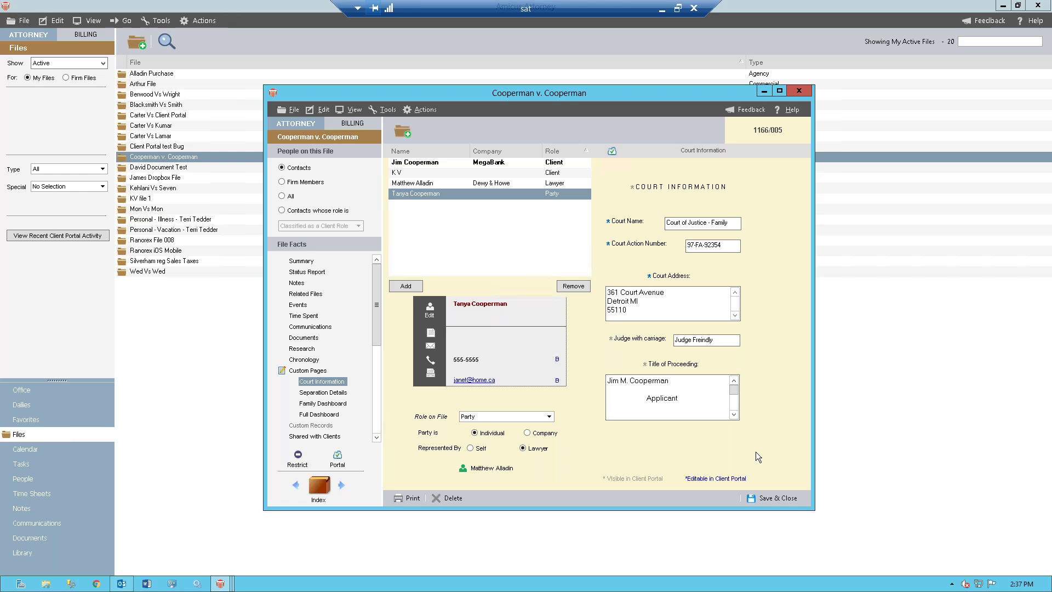
key(alt+Tab)
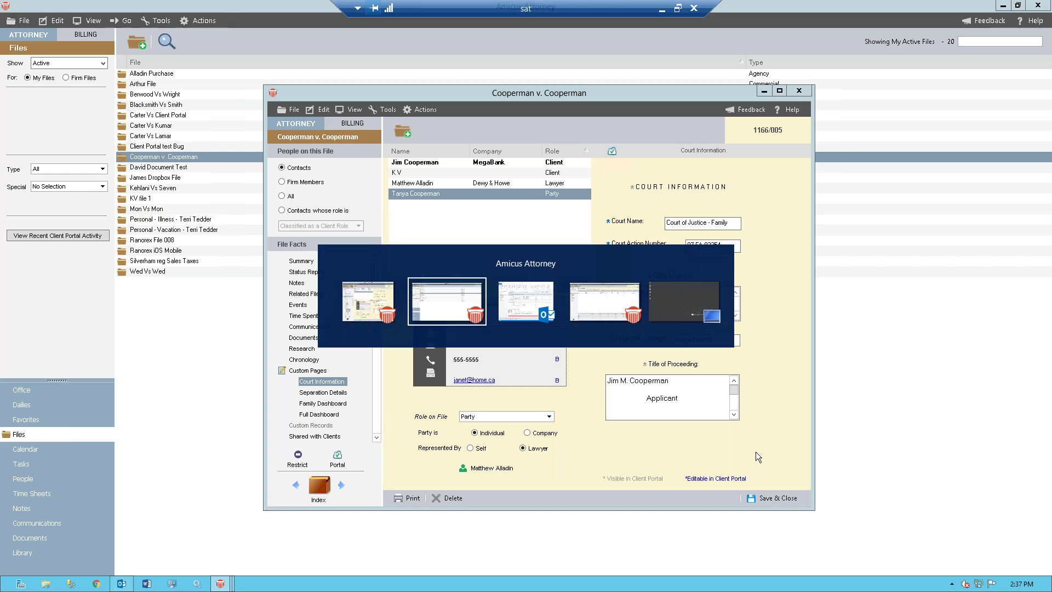
click(663, 9)
key(alt+Tab)
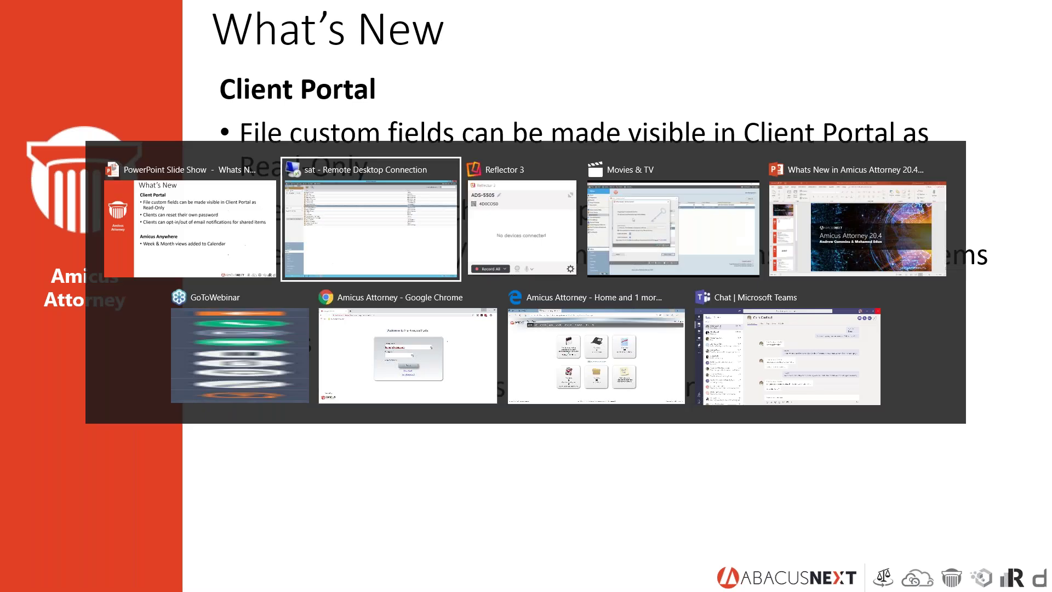
key(alt+Tab)
key(alt+Tab)
key(alt+Tab)
key(alt+Tab)
key(alt+Tab)
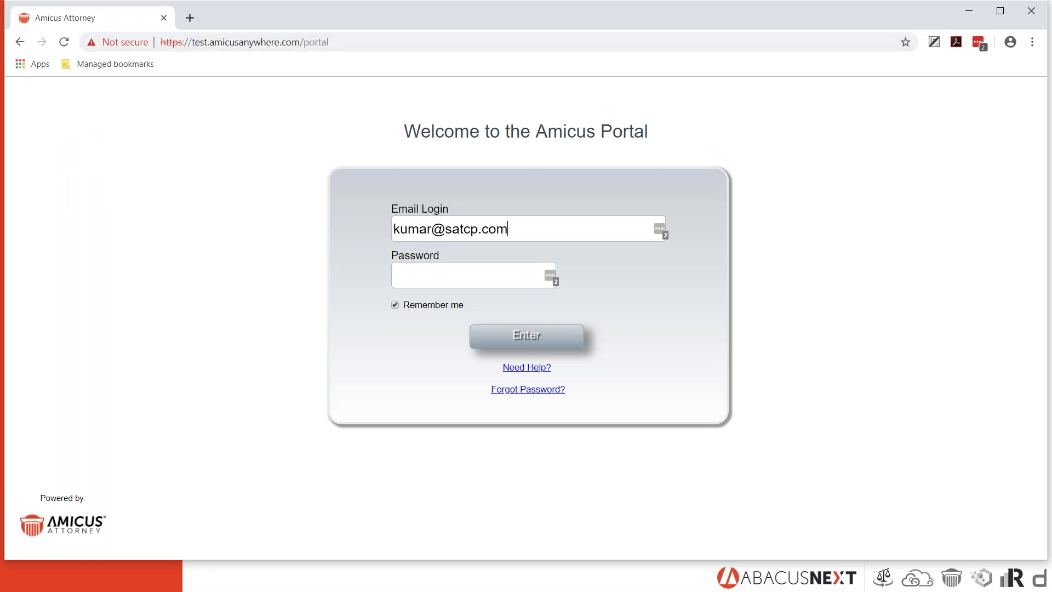
Examine the Forgot Password form of the Client Portal login page and close it without requesting a reset.
click(516, 396)
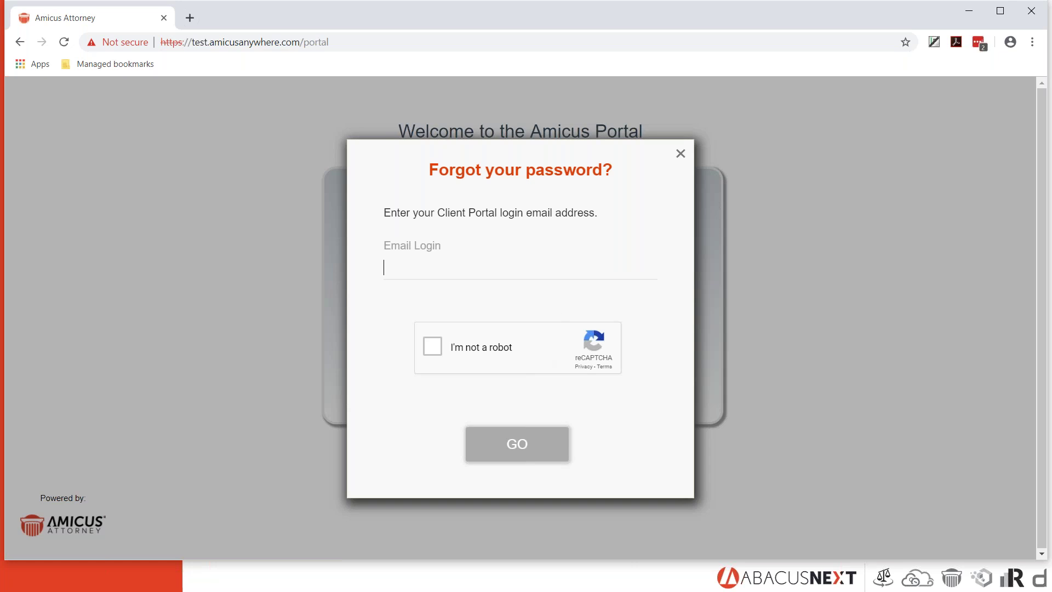
click(681, 154)
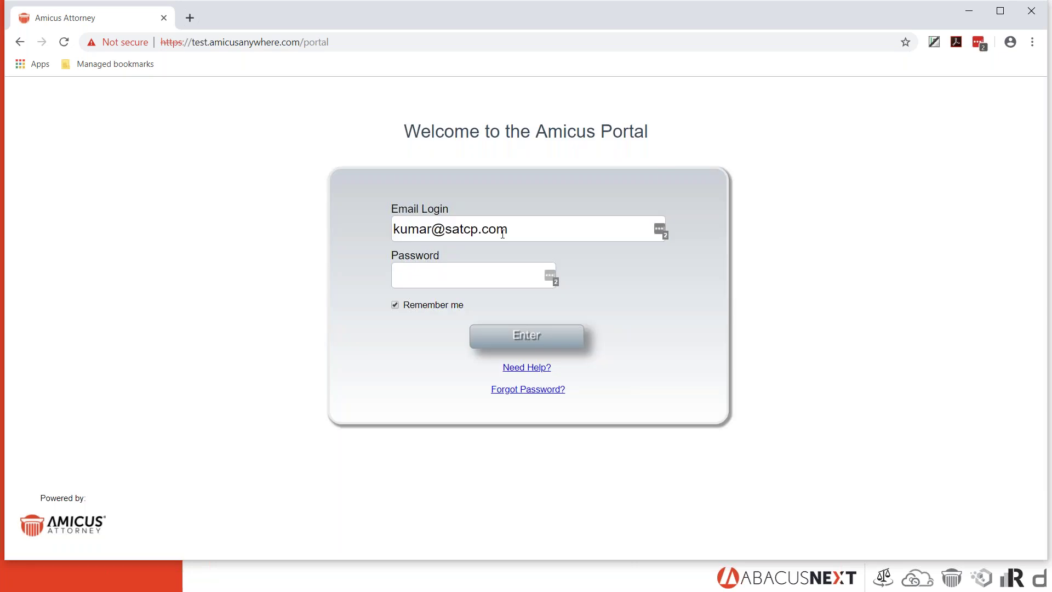
Log in to the Client Portal with the account password and decline saving the login in LastPass.
click(441, 278)
text(•••••••••••••)
key(Return)
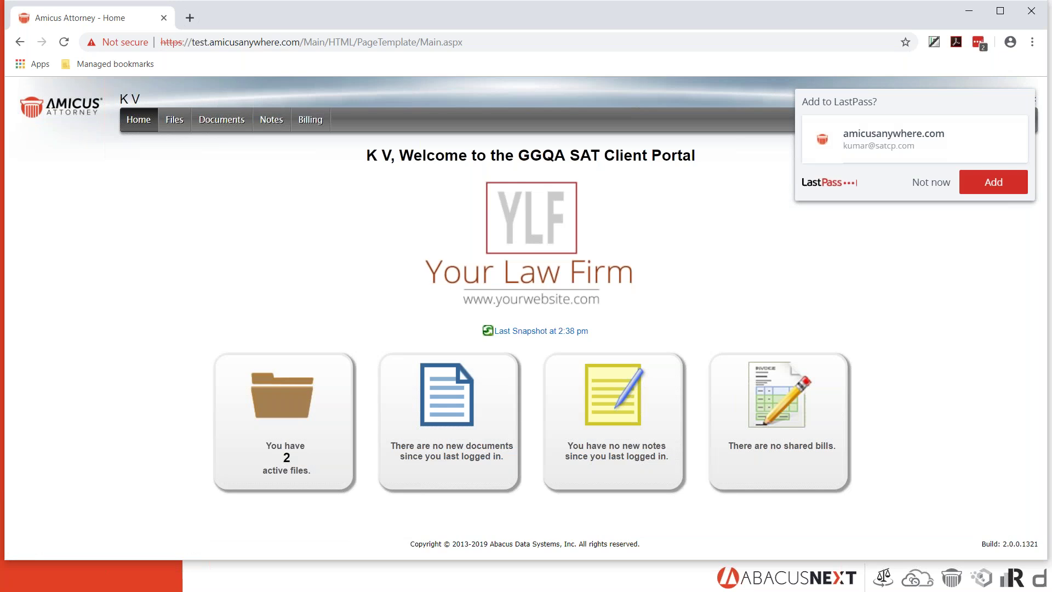
click(933, 183)
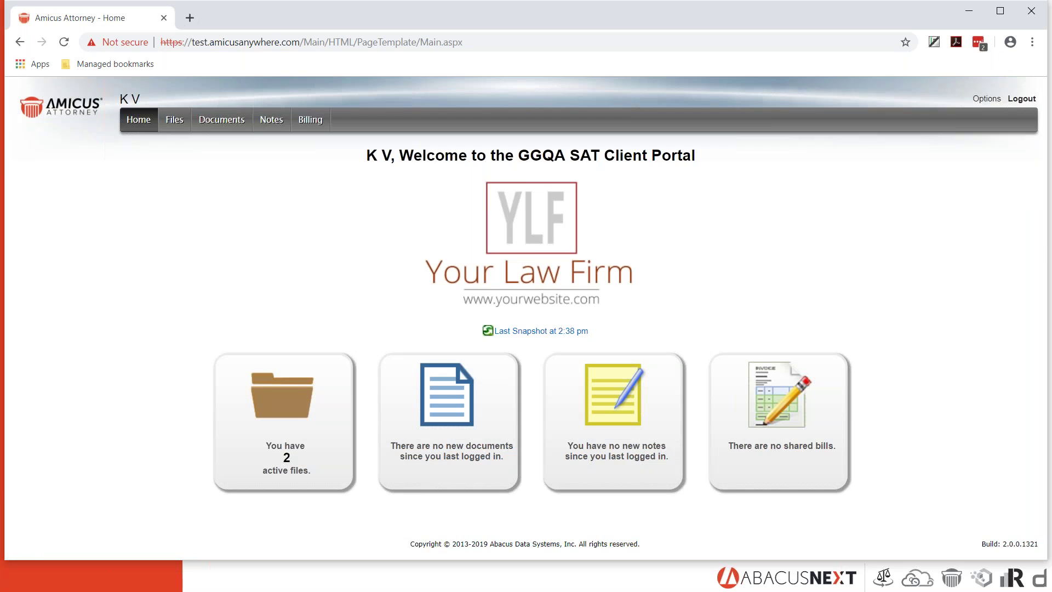
Review the email notification option in the portal user's My Profile settings and leave without saving.
click(987, 100)
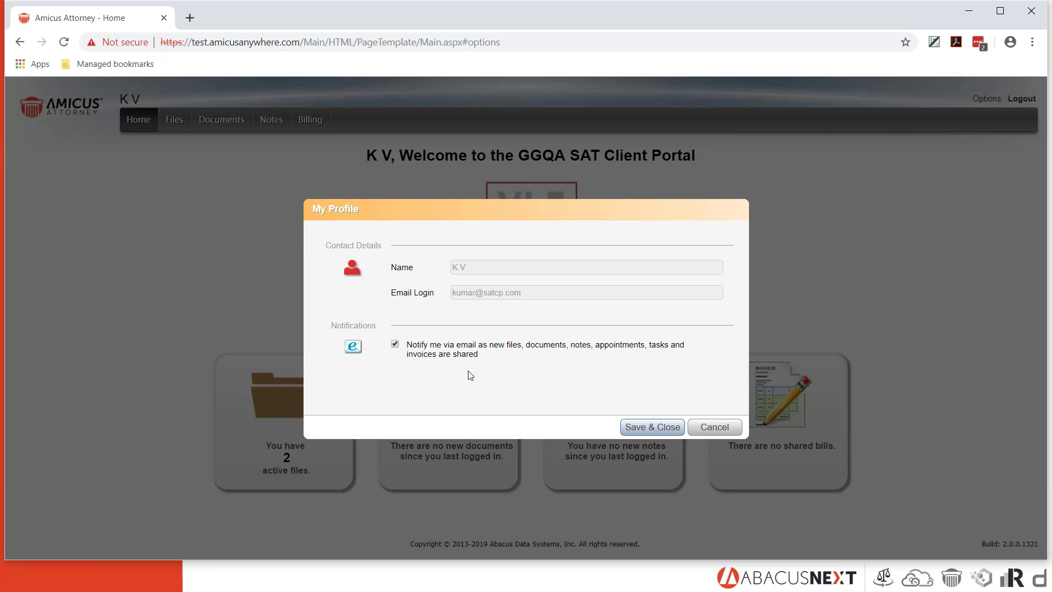
click(707, 429)
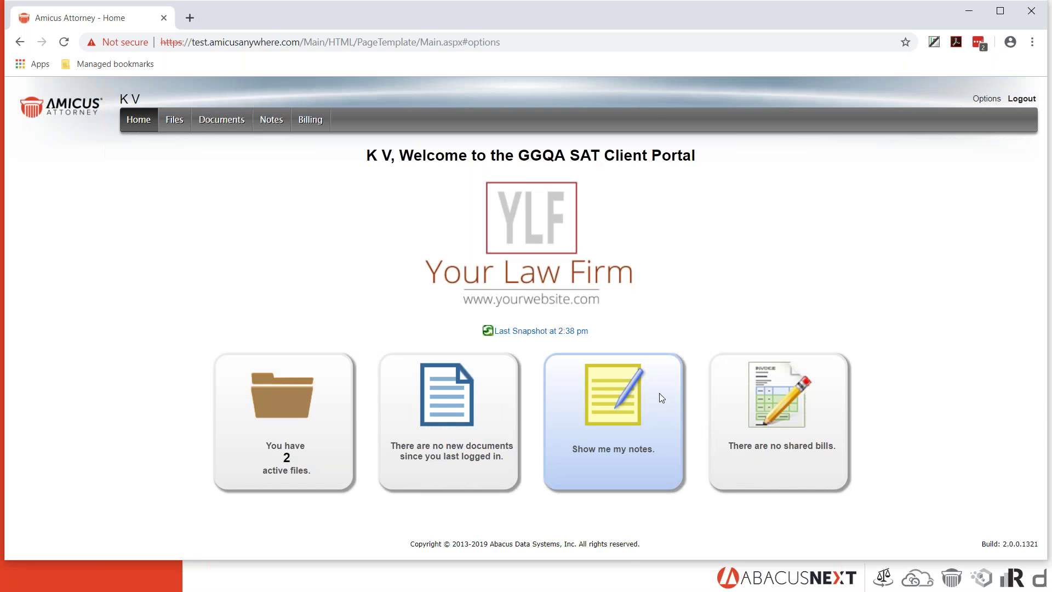
Open the Family Law file in the portal, examine its Court Information and Separation Details custom fields, and close it without saving.
click(175, 121)
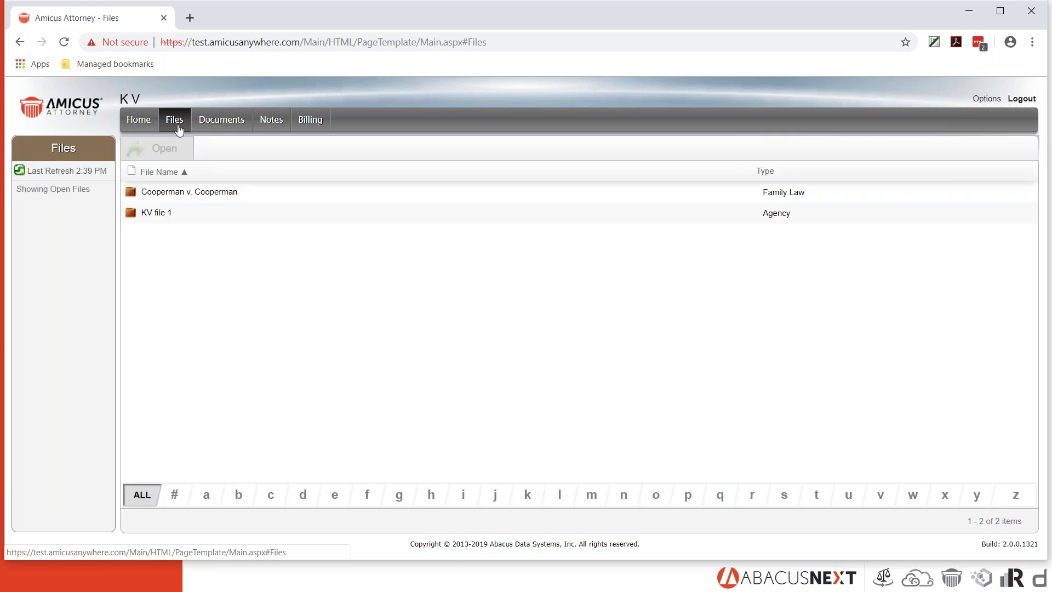
double_click(136, 197)
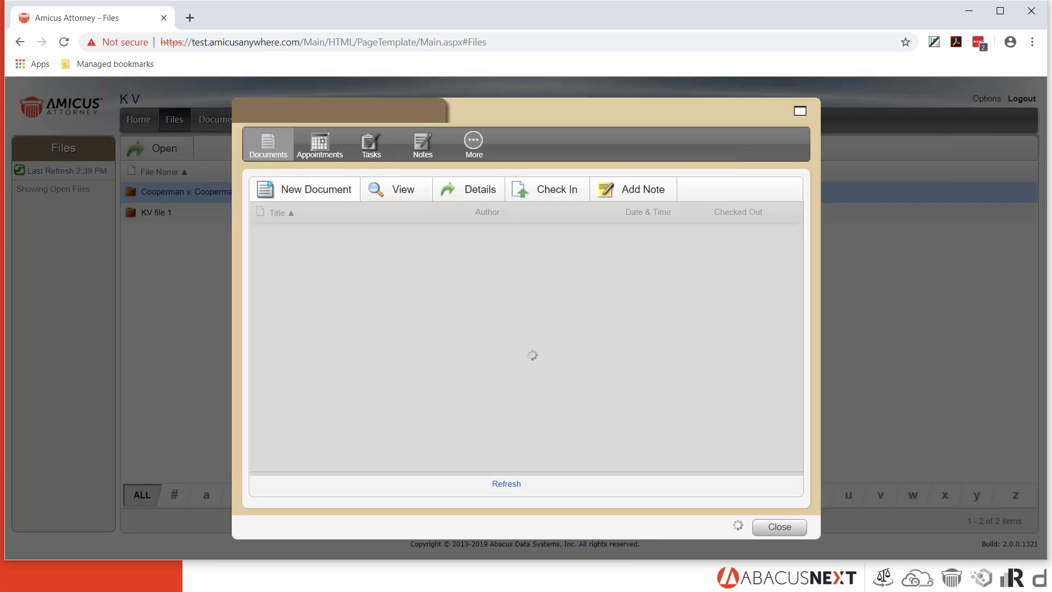
click(474, 143)
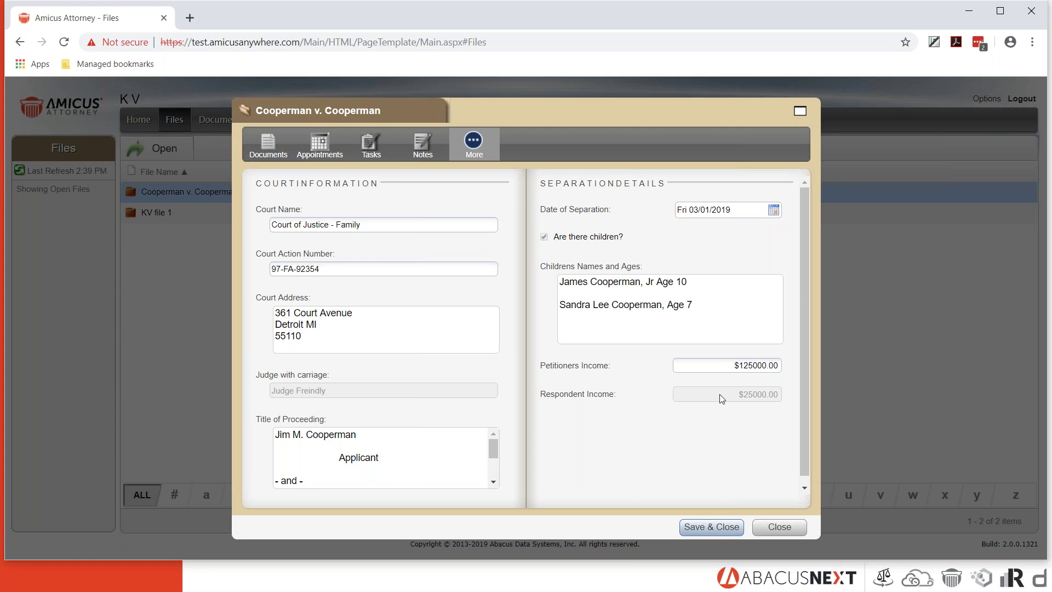
drag(733, 365, 779, 359)
click(717, 367)
click(790, 528)
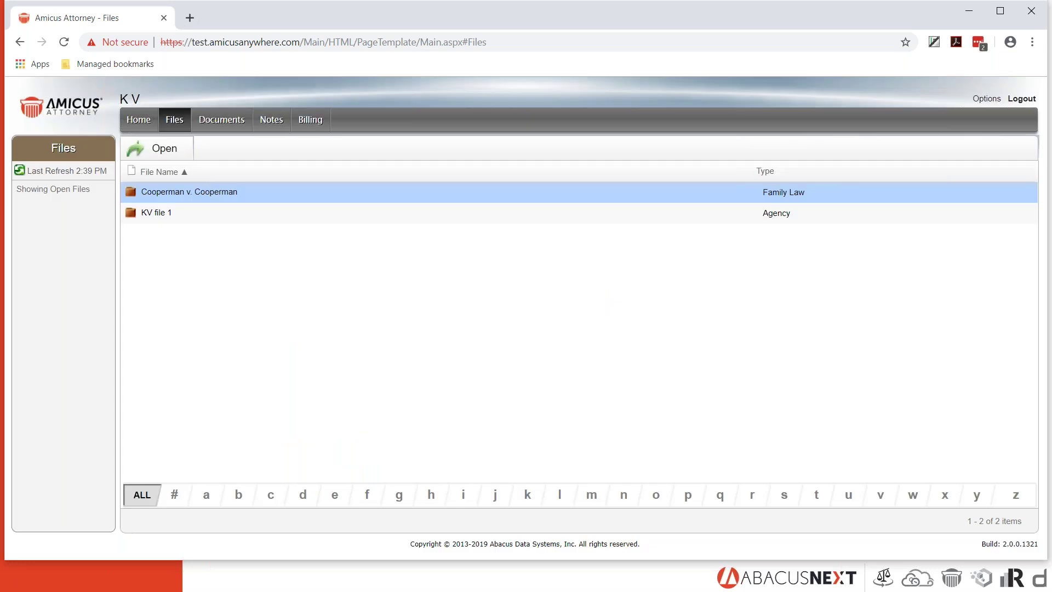
Switch to Amicus Anywhere in Edge and display its Calendar to review the Week and Month view options.
key(alt+Tab)
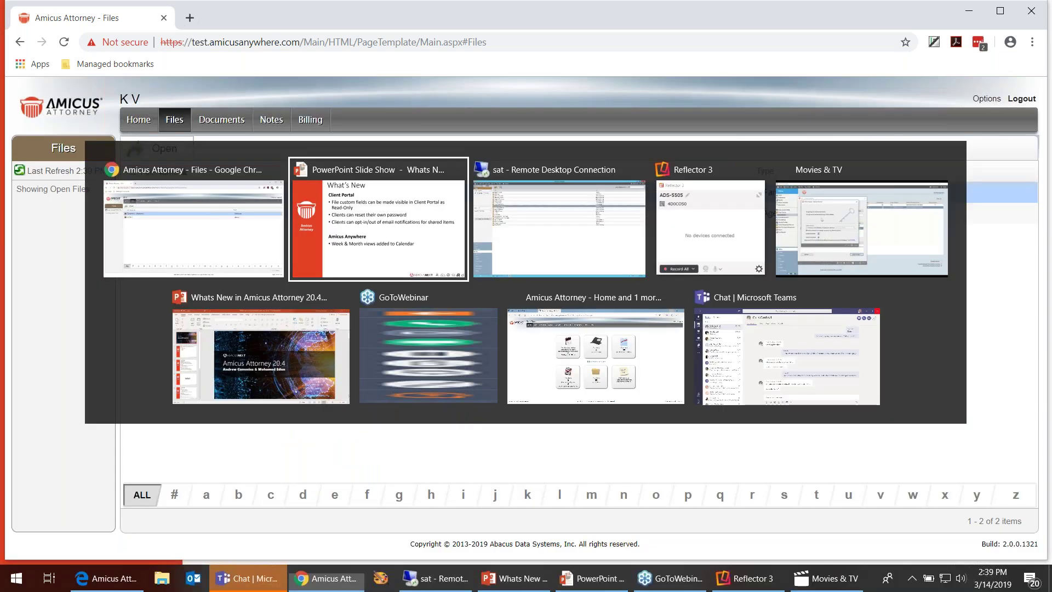
key(alt+Tab)
key(alt+Tab)
key(alt+Tab)
key(alt+Tab)
key(alt+Tab)
key(alt+Tab)
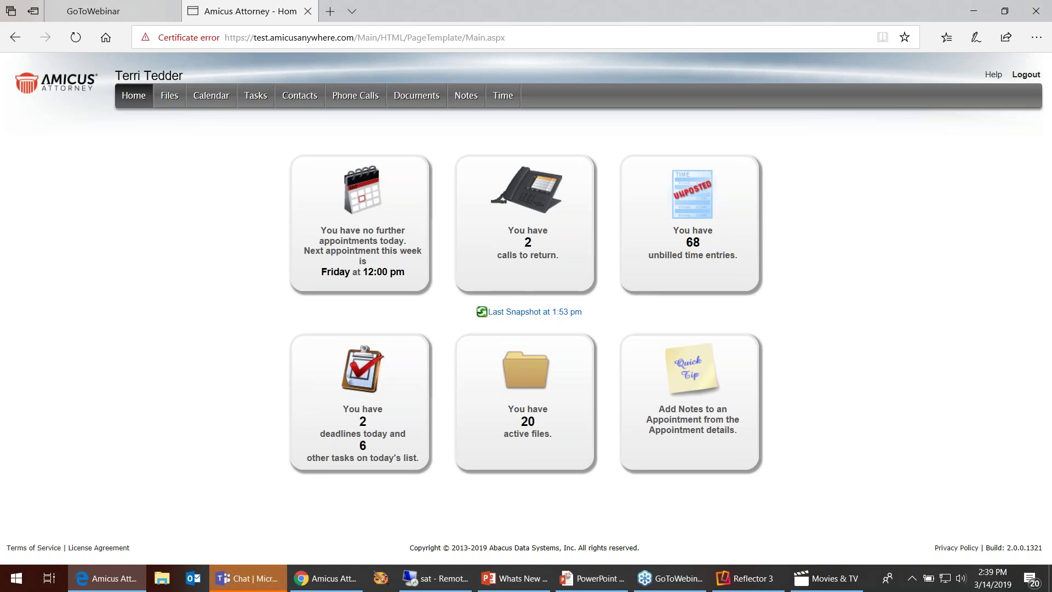
click(208, 97)
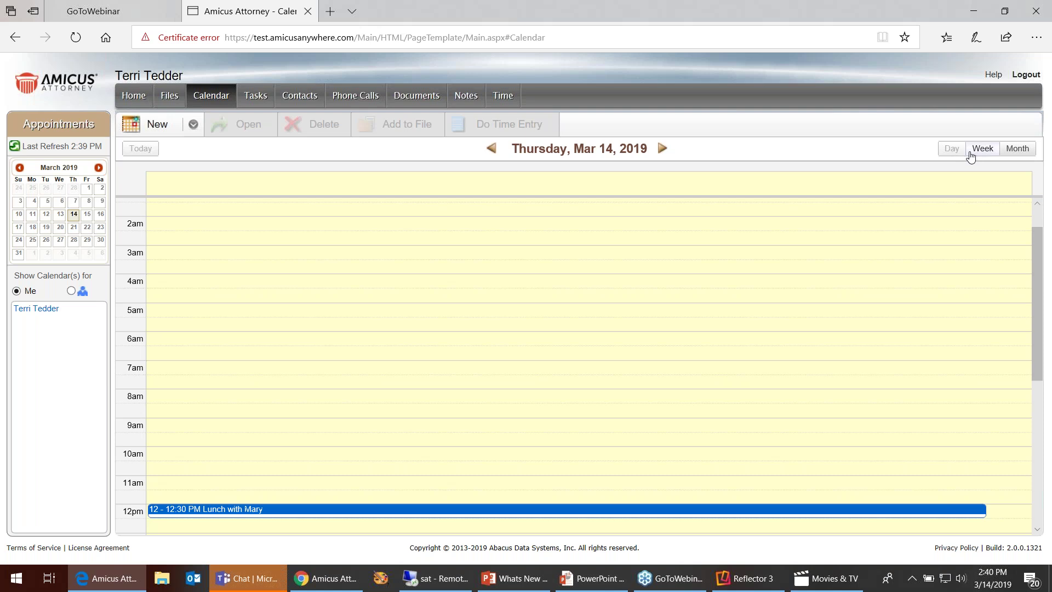
Return to the PowerPoint slide show and advance to the What's New slide on APX and Billing.
key(alt+Tab)
key(alt+Tab)
key(Right)
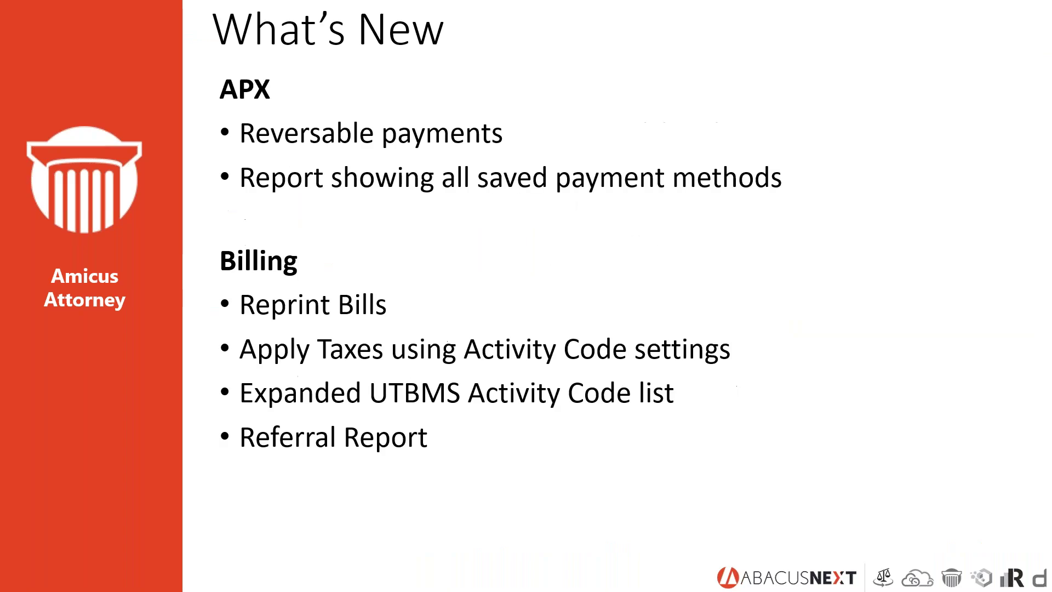
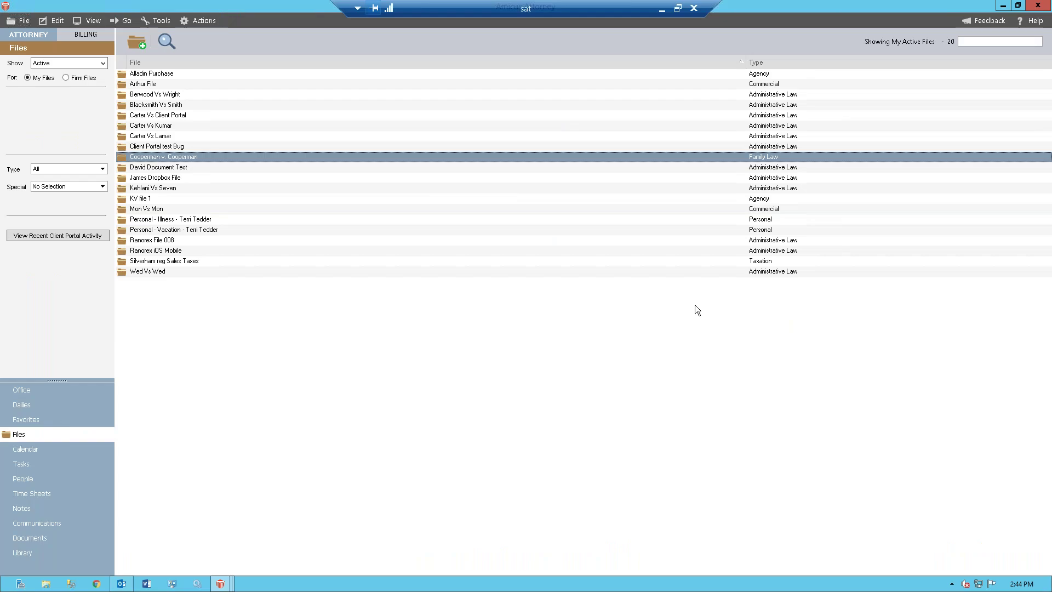
Generate the APX Payment Method List from the advanced People firm reports, leaving out expired payment methods.
click(57, 392)
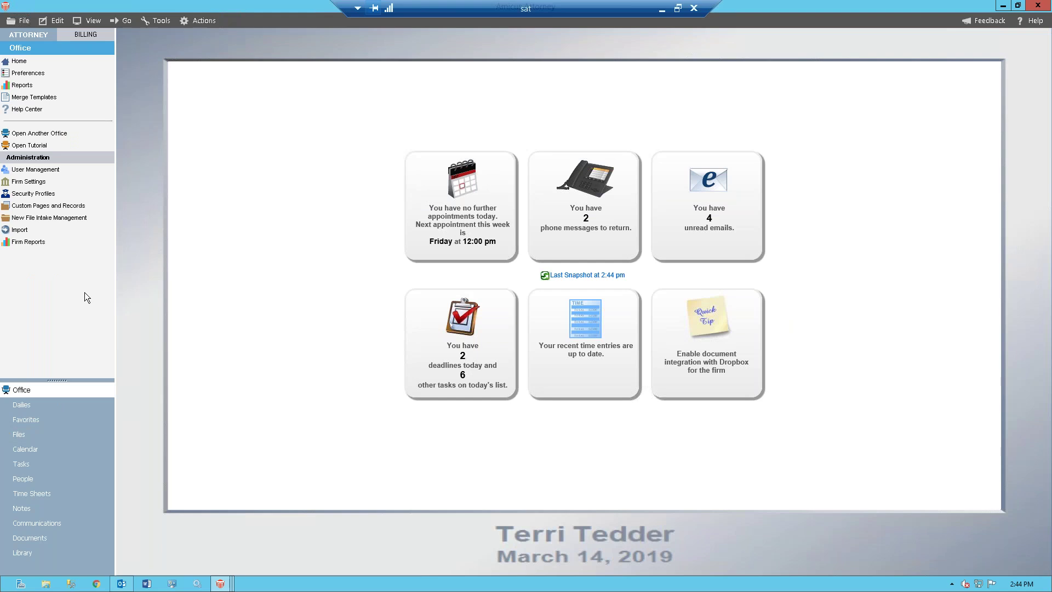
click(13, 243)
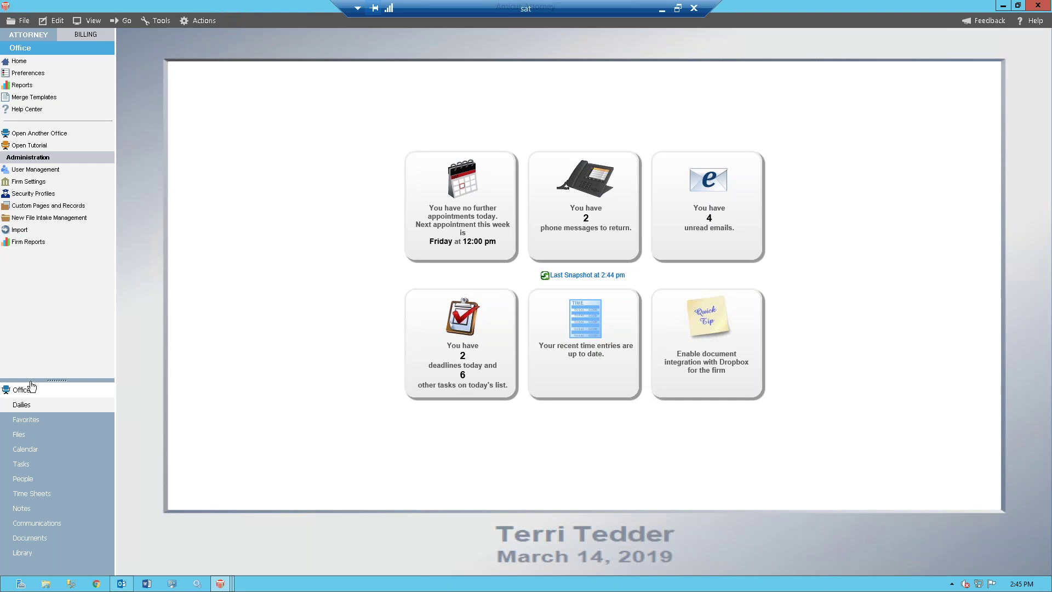
click(40, 245)
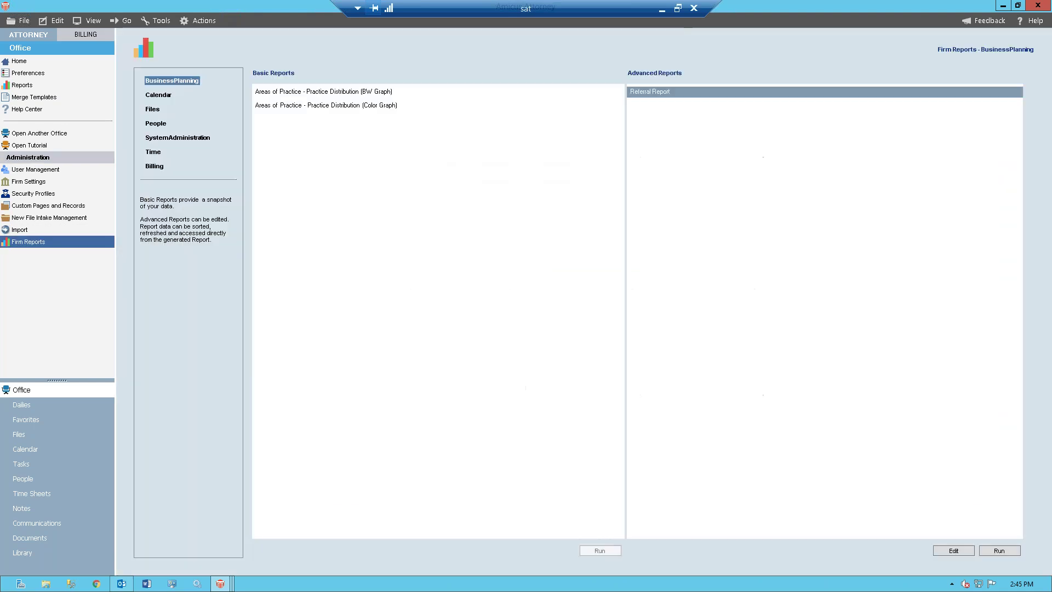
click(164, 127)
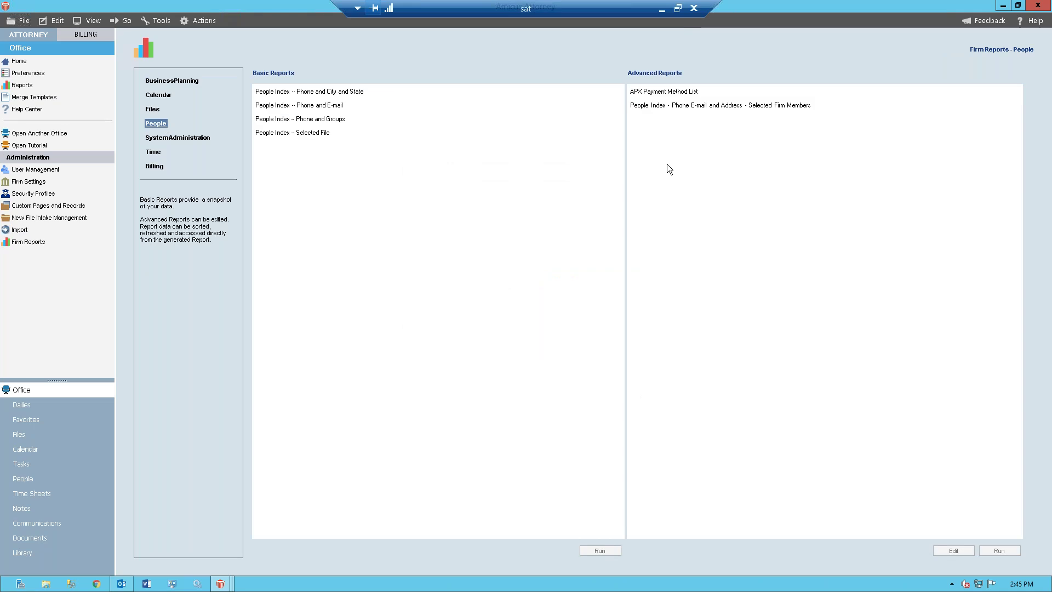
click(662, 96)
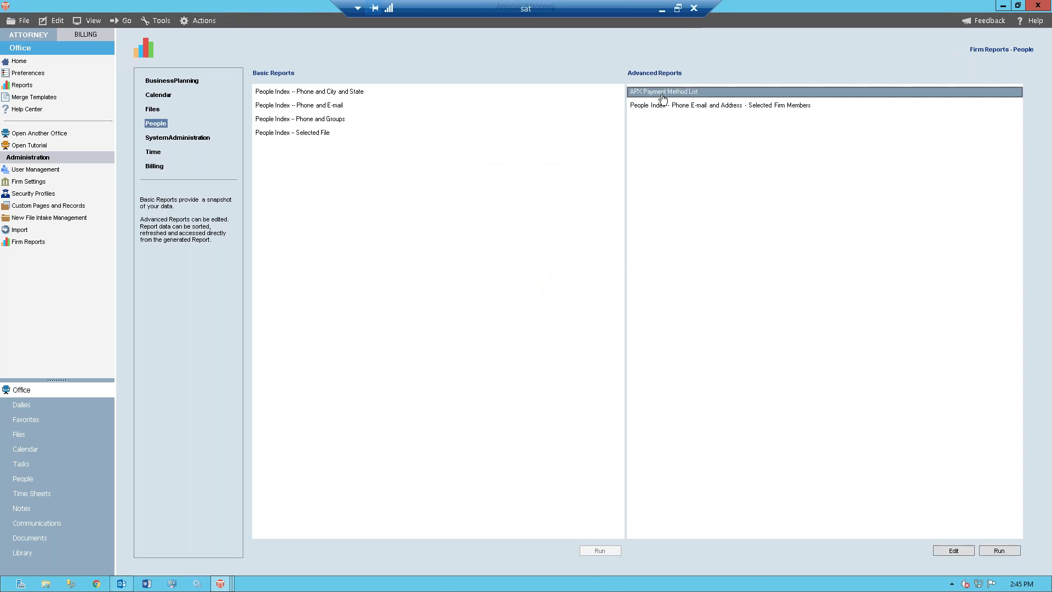
click(1007, 552)
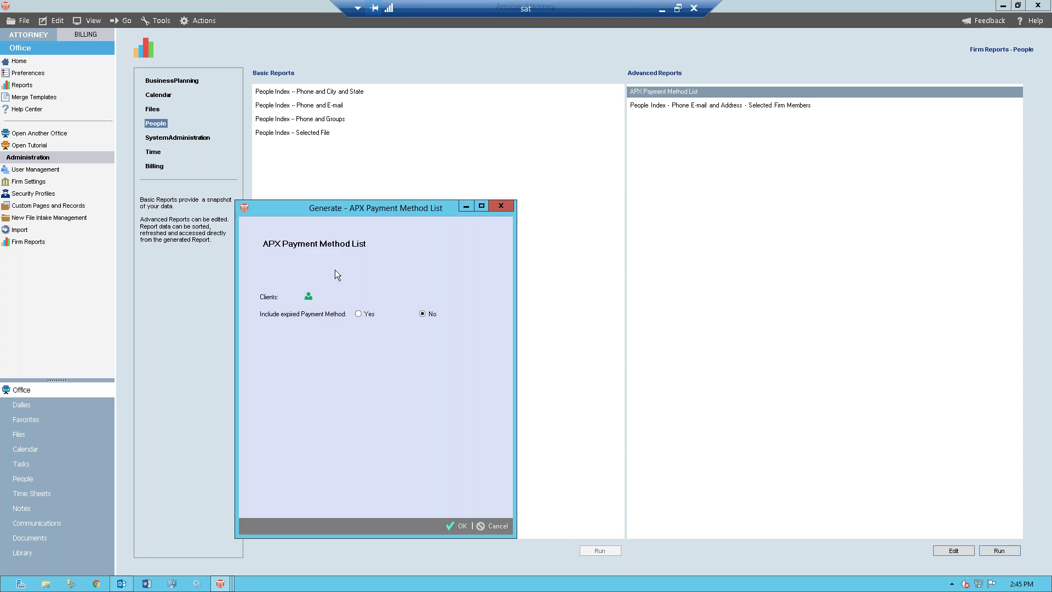
drag(421, 208, 400, 146)
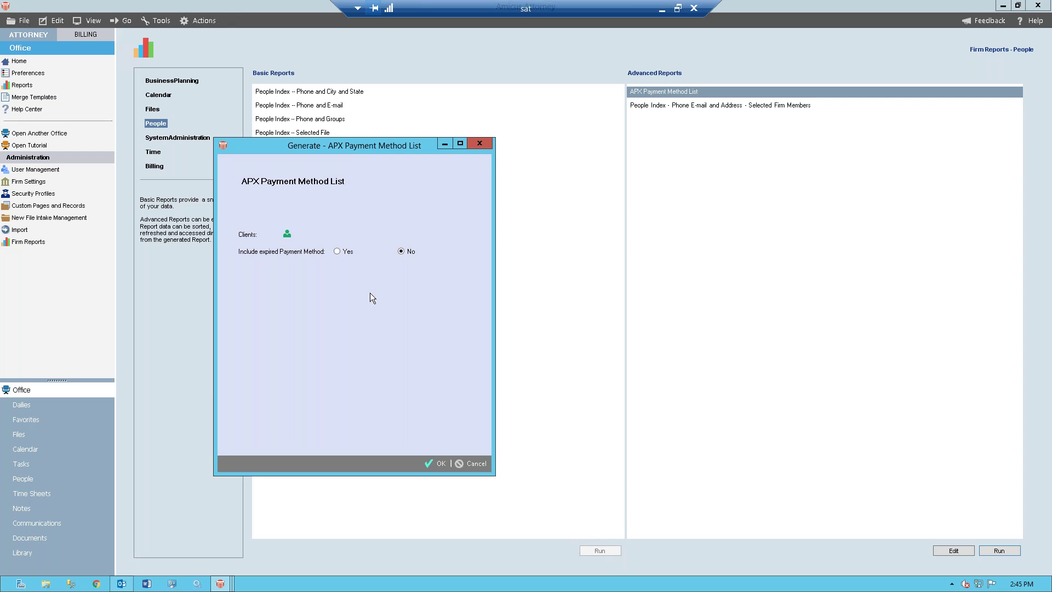
click(434, 463)
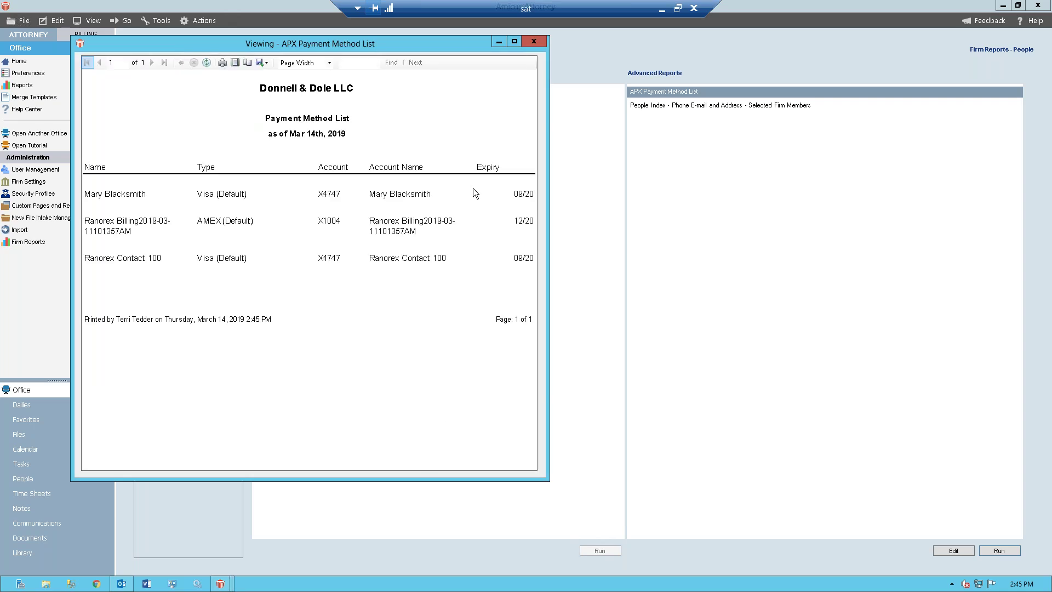
Examine the enlarged payment method report in print layout at 150% zoom, then restore its window and close it.
click(514, 42)
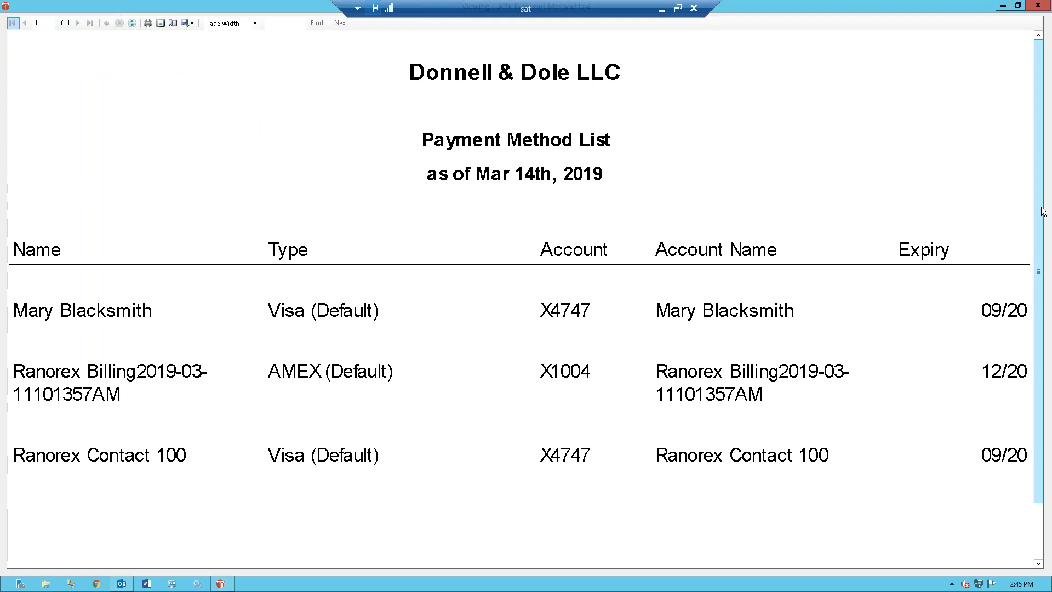
click(163, 23)
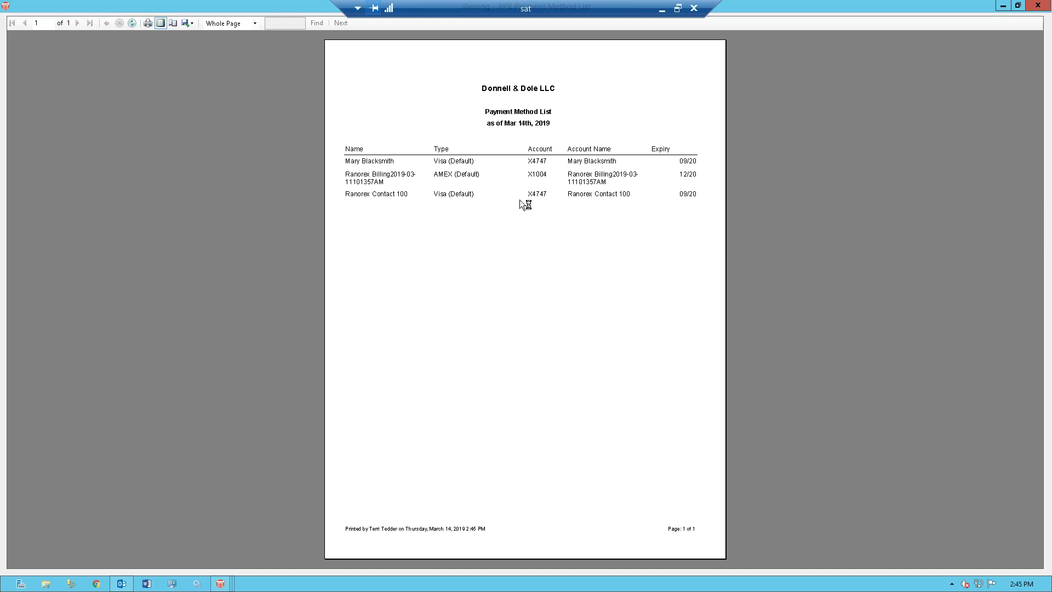
click(254, 24)
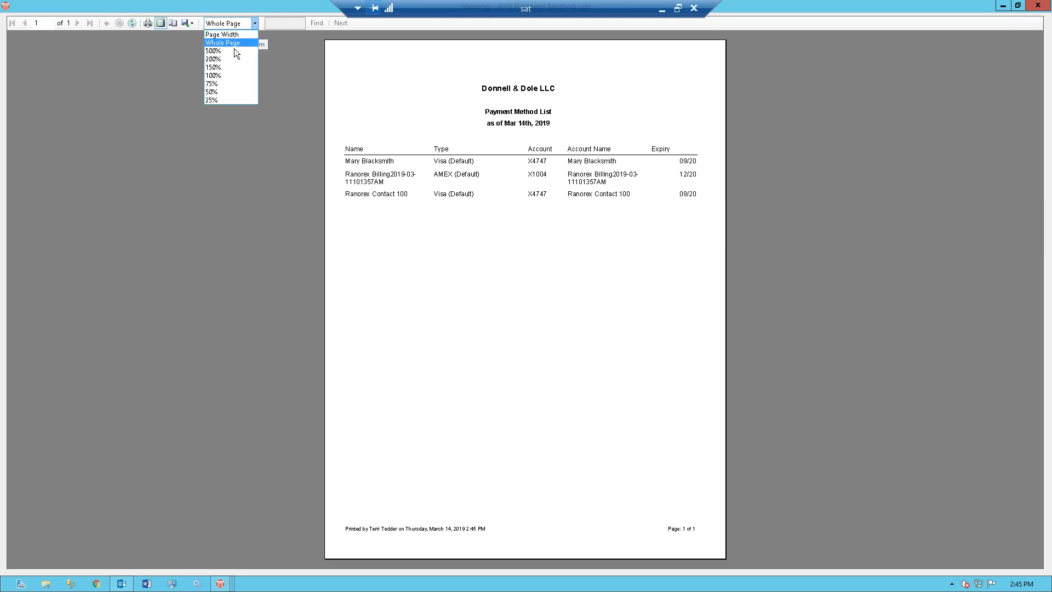
click(226, 67)
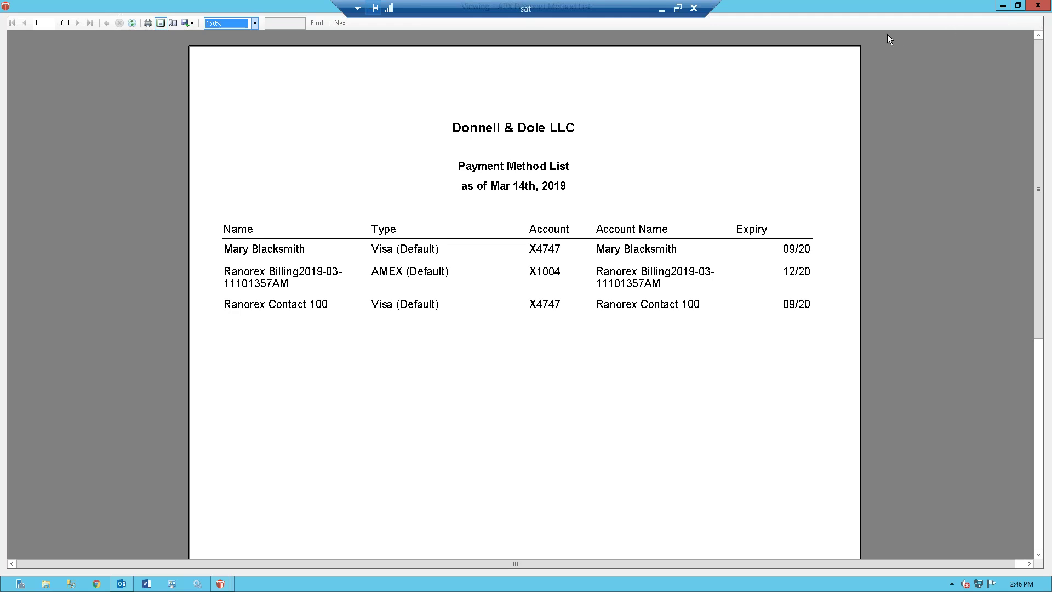
double_click(889, 9)
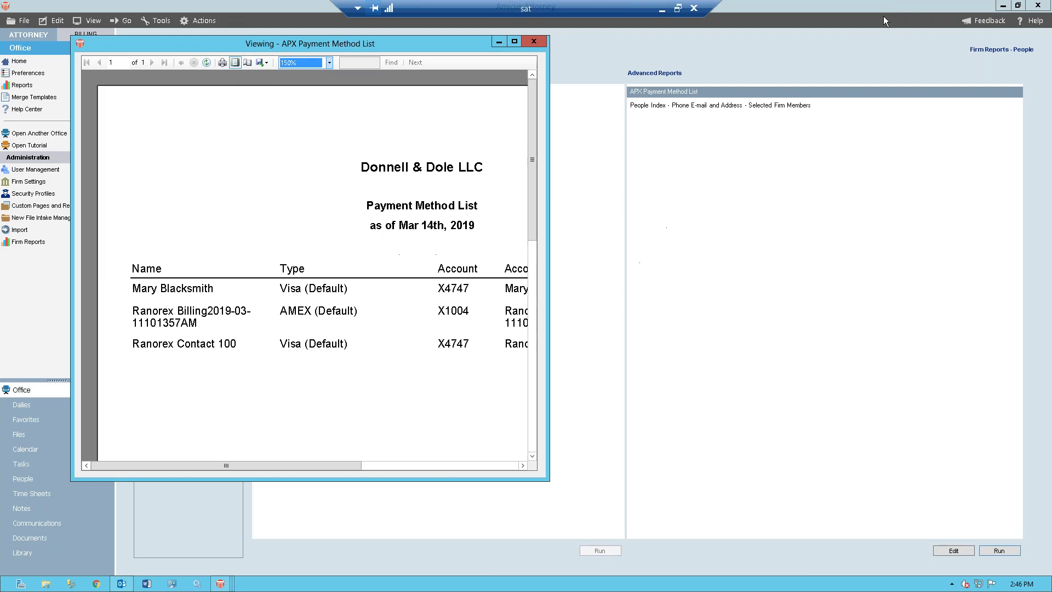
click(534, 43)
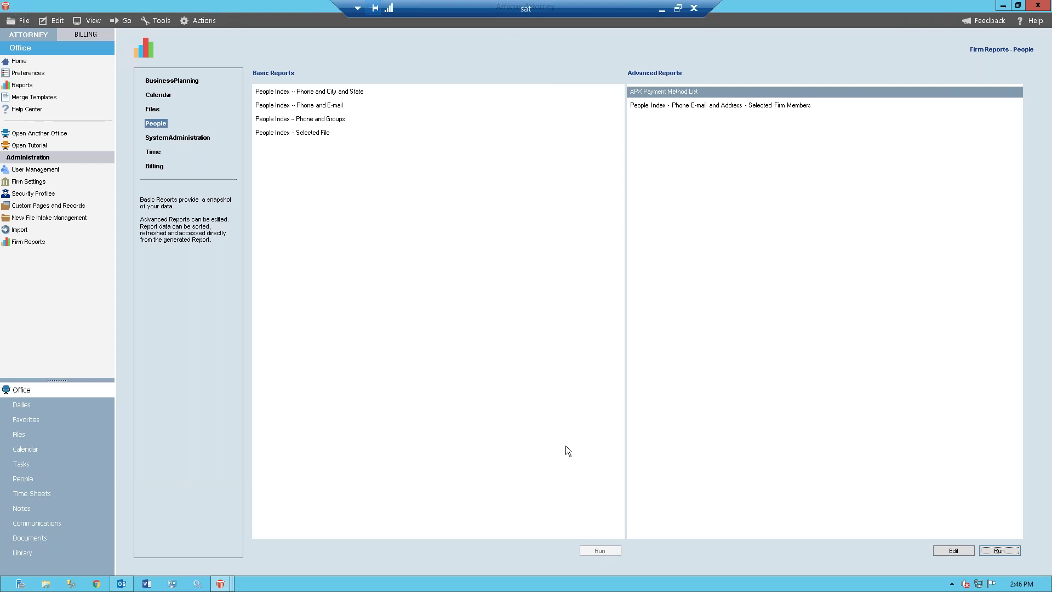
Select both paid bills in the Billing module's bill list and output them to the screen.
click(96, 35)
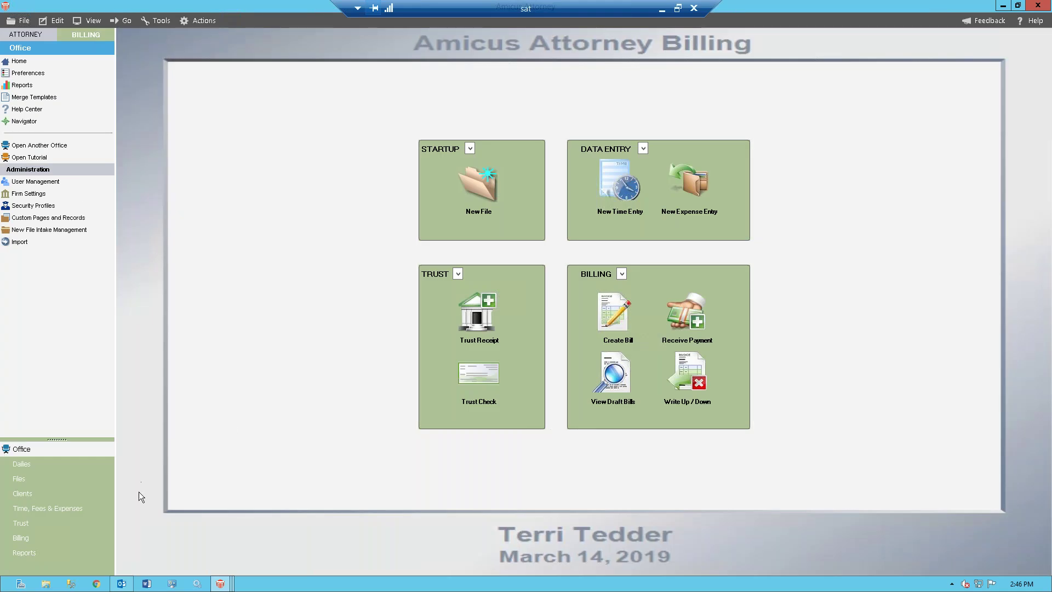
click(38, 539)
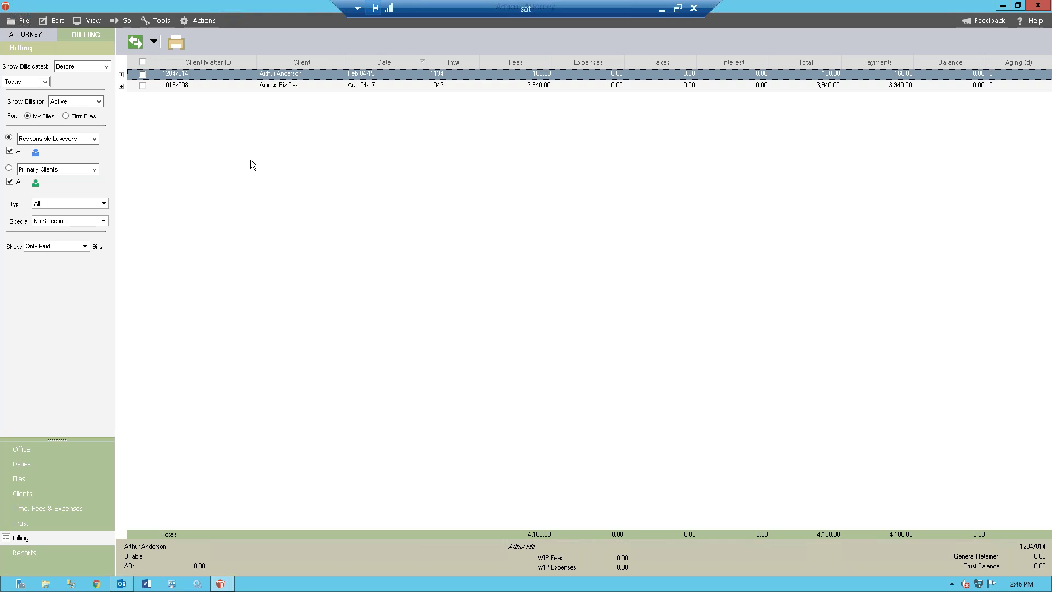
click(144, 75)
click(143, 86)
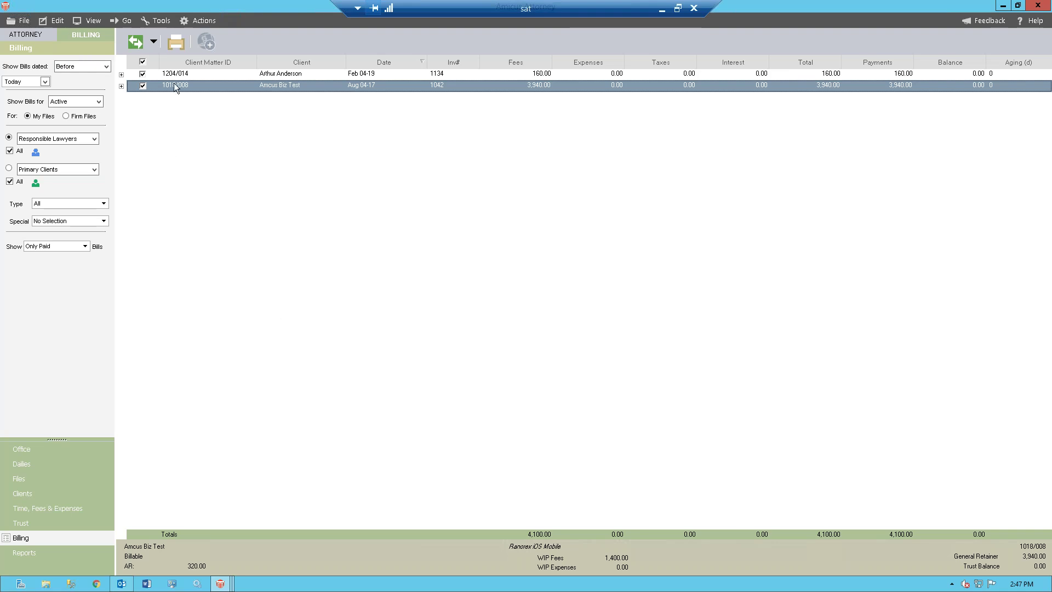
click(175, 47)
drag(152, 67, 254, 200)
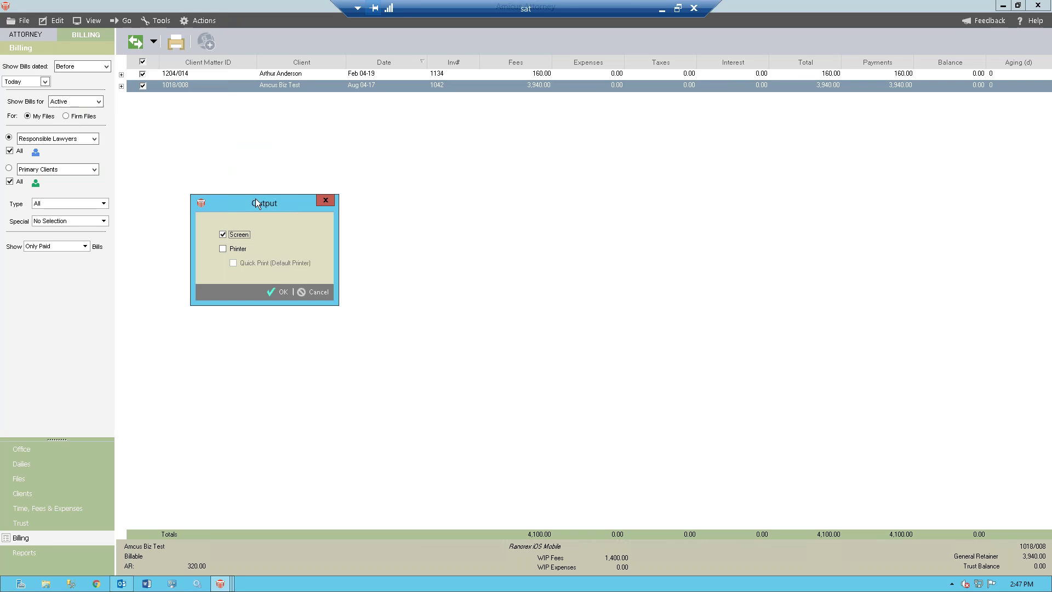
click(277, 292)
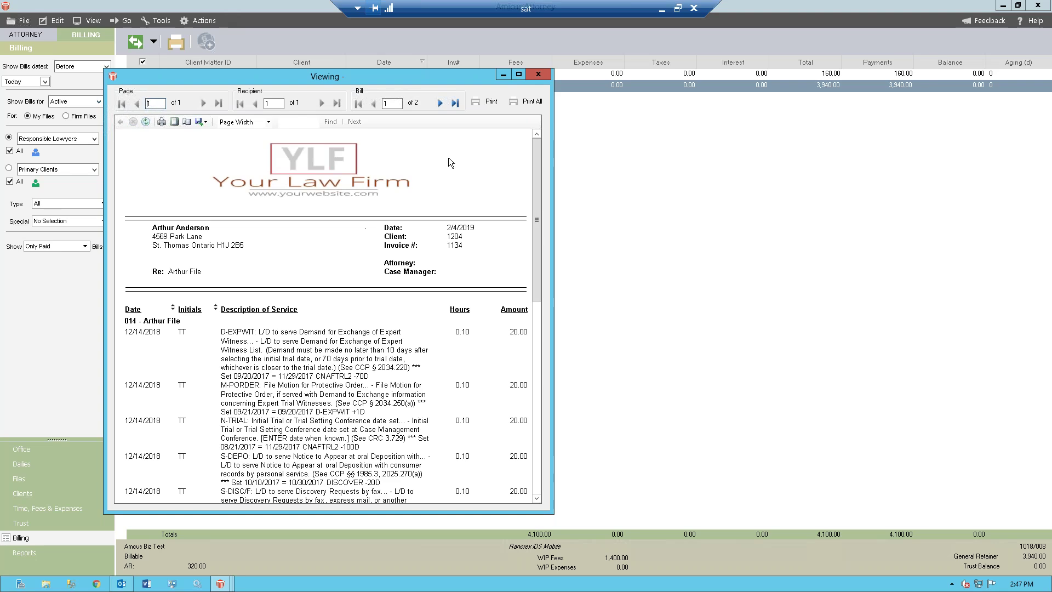
Examine both bills in the maximized viewer, using print layout at 150% zoom for the first, then close it.
double_click(437, 74)
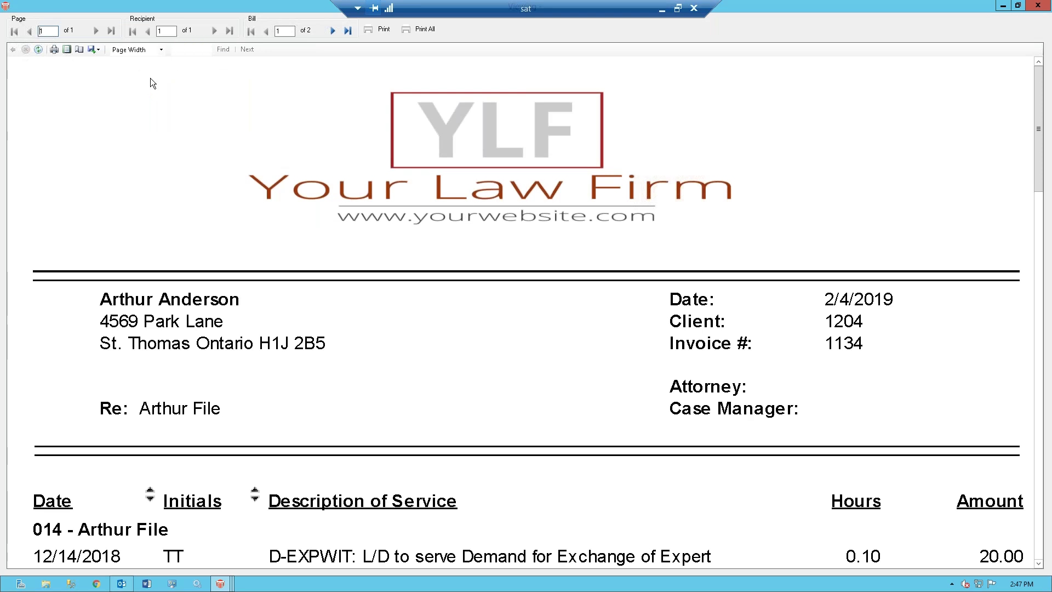
click(70, 51)
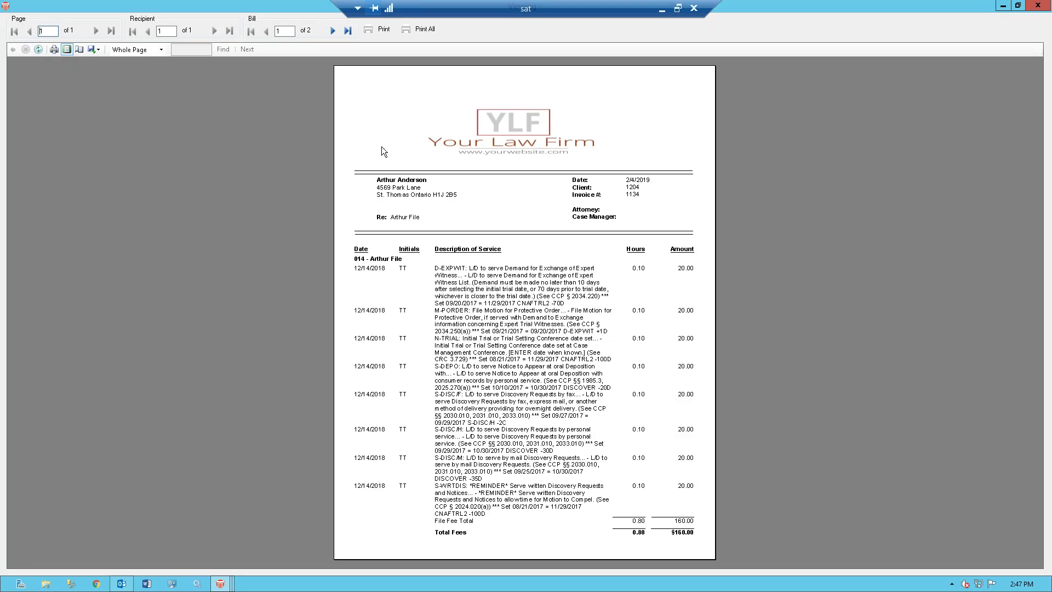
click(160, 50)
click(123, 94)
drag(1044, 258, 1048, 362)
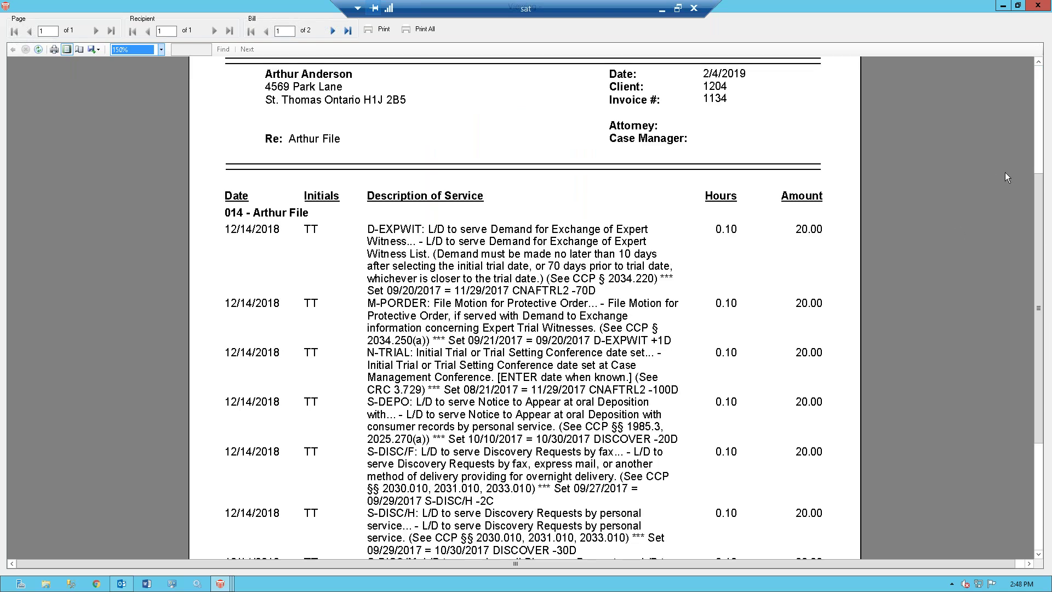
drag(1038, 190, 1040, 154)
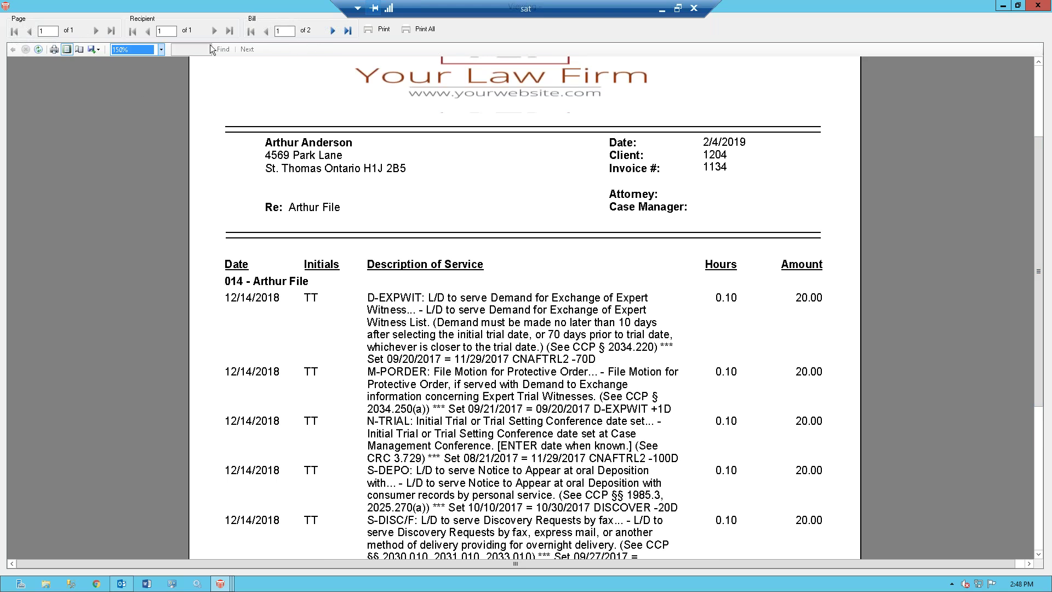
click(334, 31)
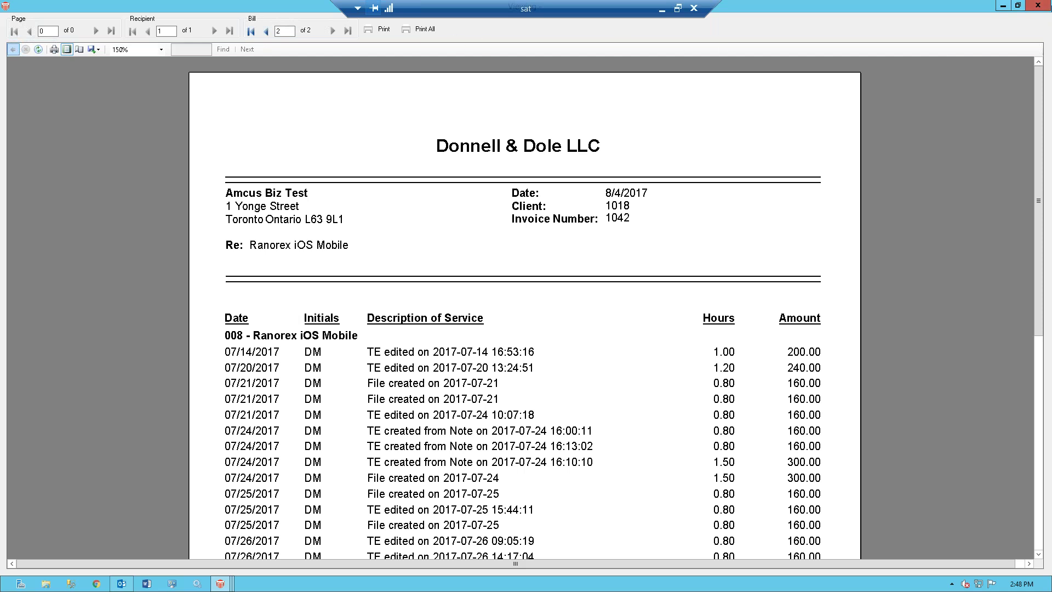
click(1039, 8)
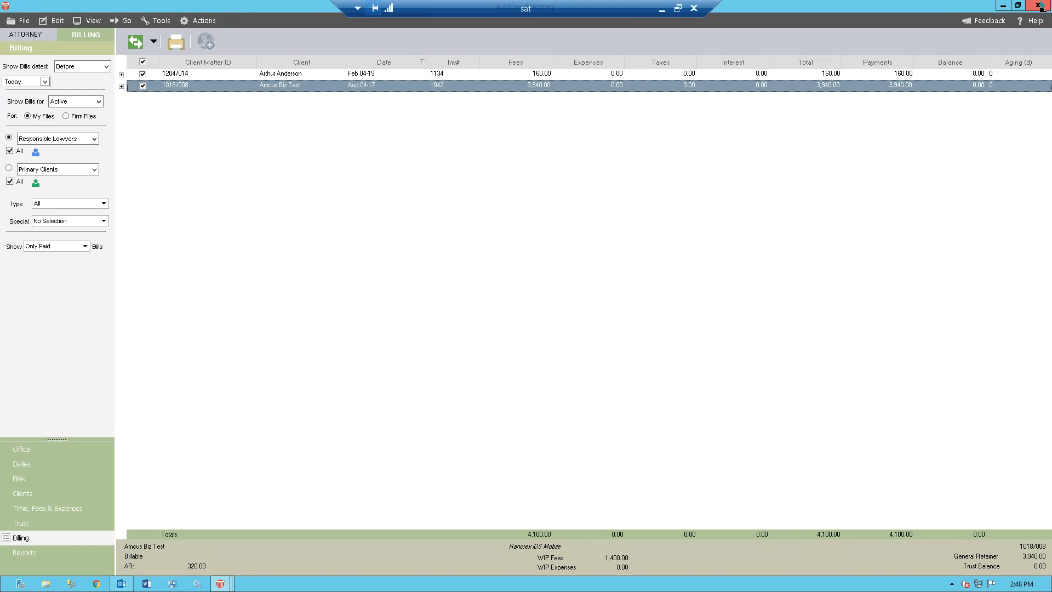
Review the Tax Settings in the general Firm Settings, including the sales tax options, and leave without saving.
click(38, 453)
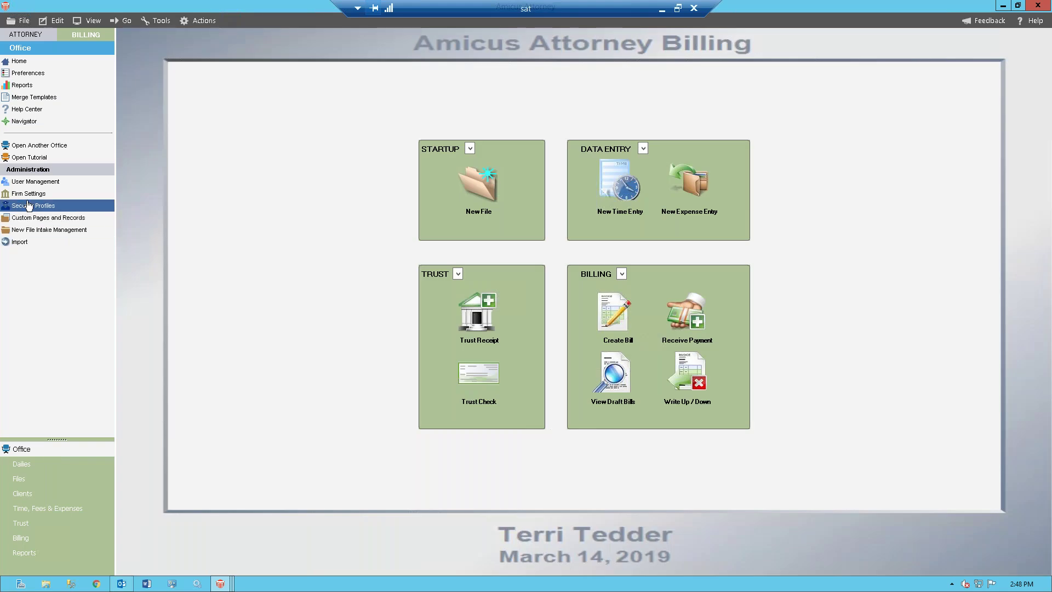
click(28, 194)
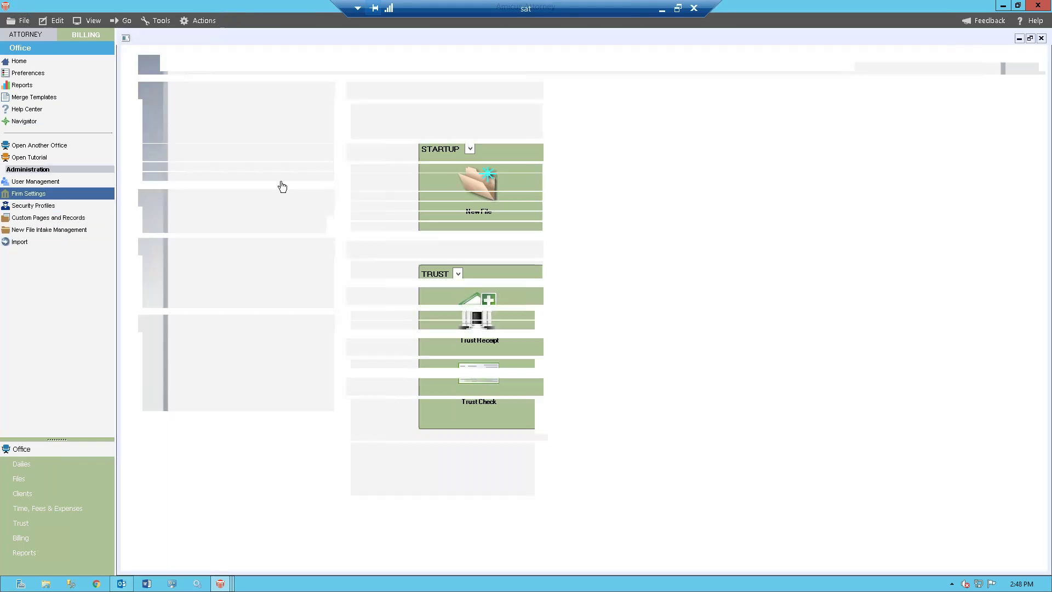
click(152, 163)
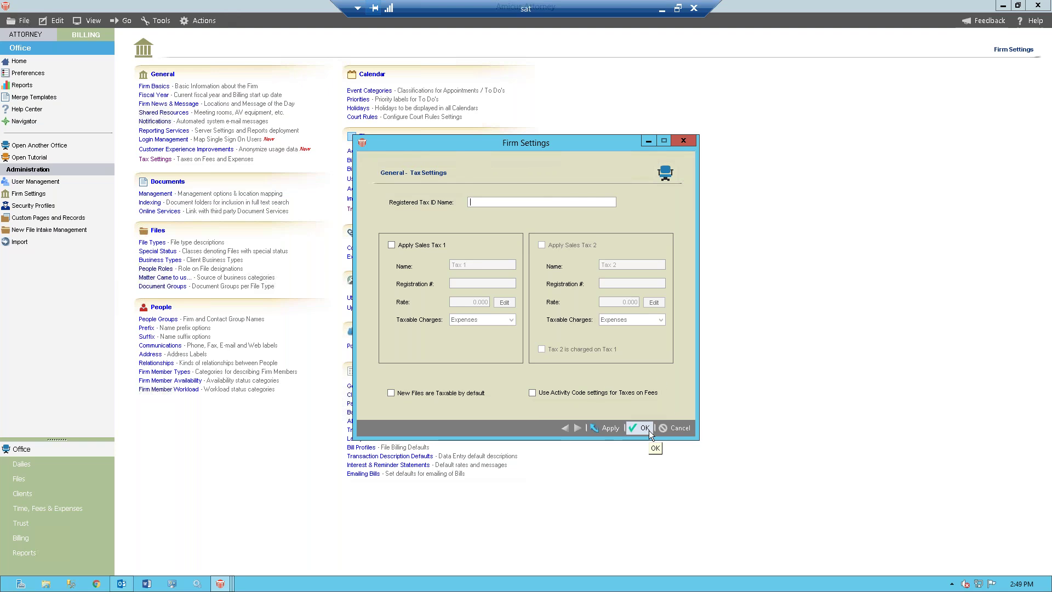
click(679, 428)
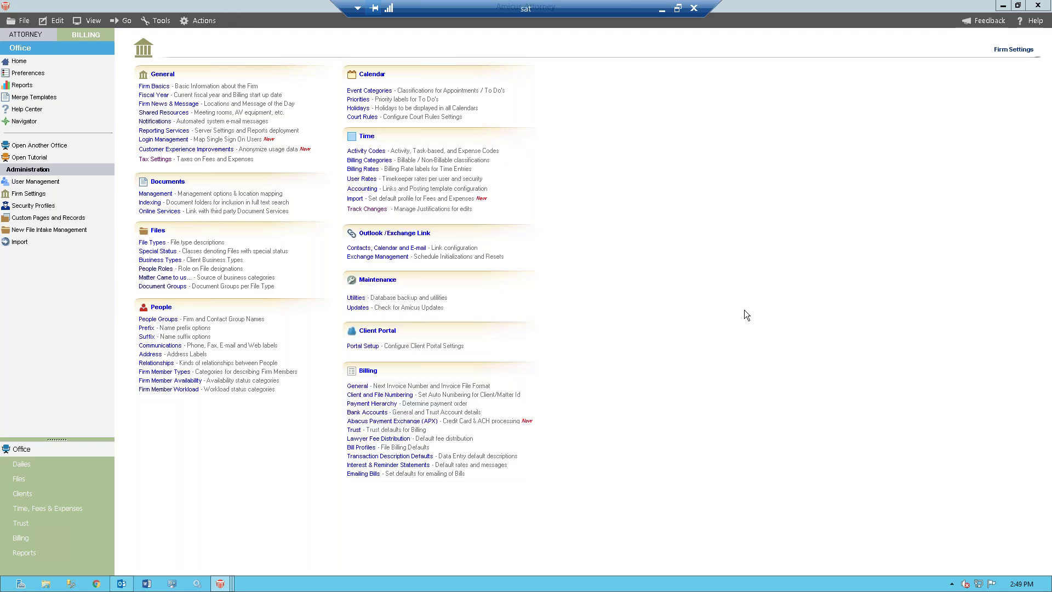
Review the activity codes under Task based Billing Codes in the Time firm settings, highlighting A111 Other, and leave without saving.
click(362, 152)
click(561, 195)
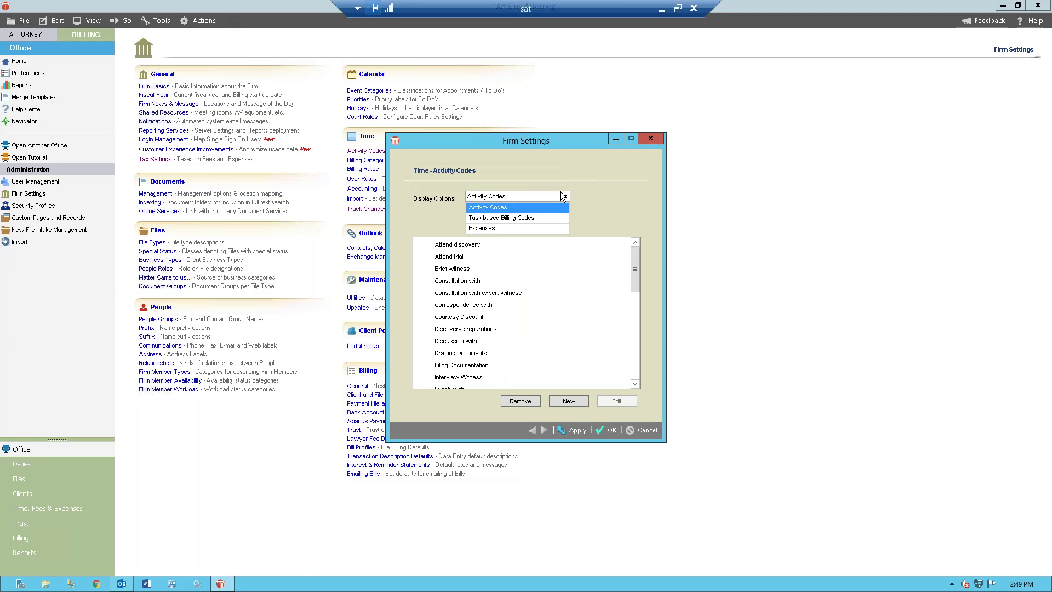
click(509, 217)
click(508, 214)
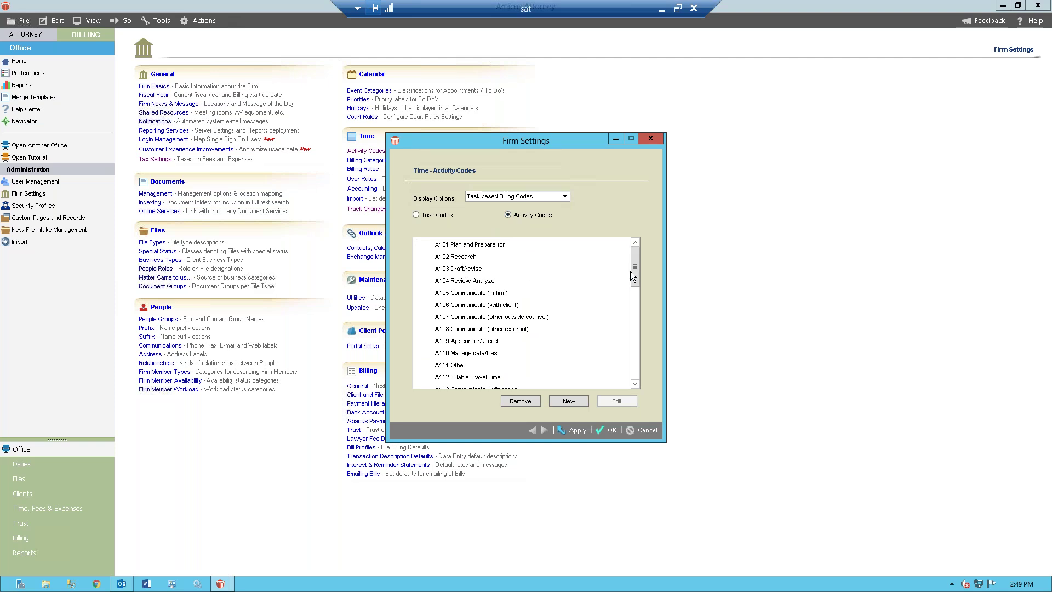
click(460, 365)
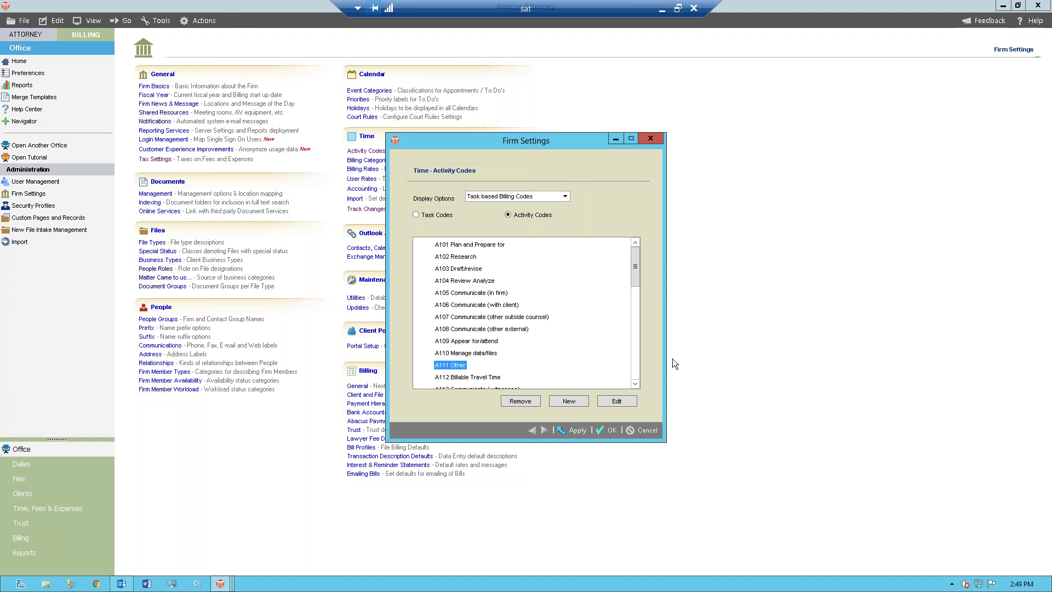
scroll(634, 381, down, 6)
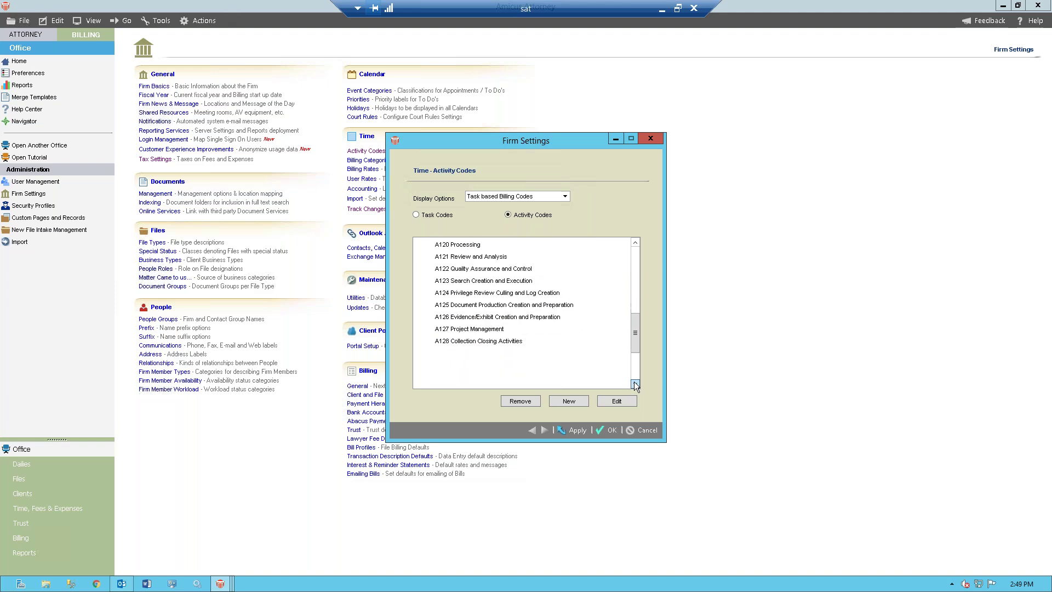
scroll(636, 272, up, 6)
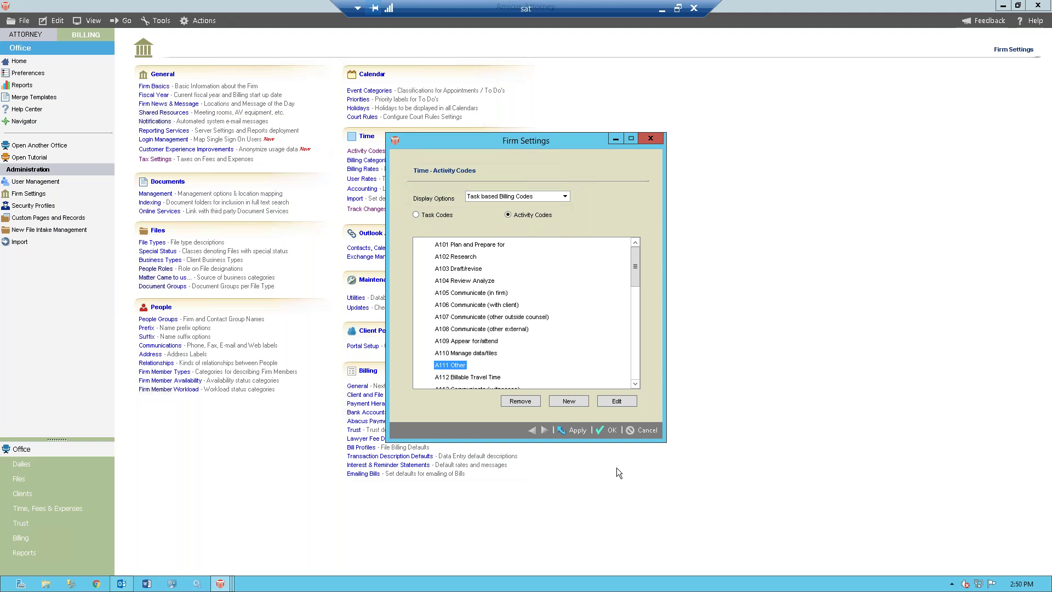
click(645, 431)
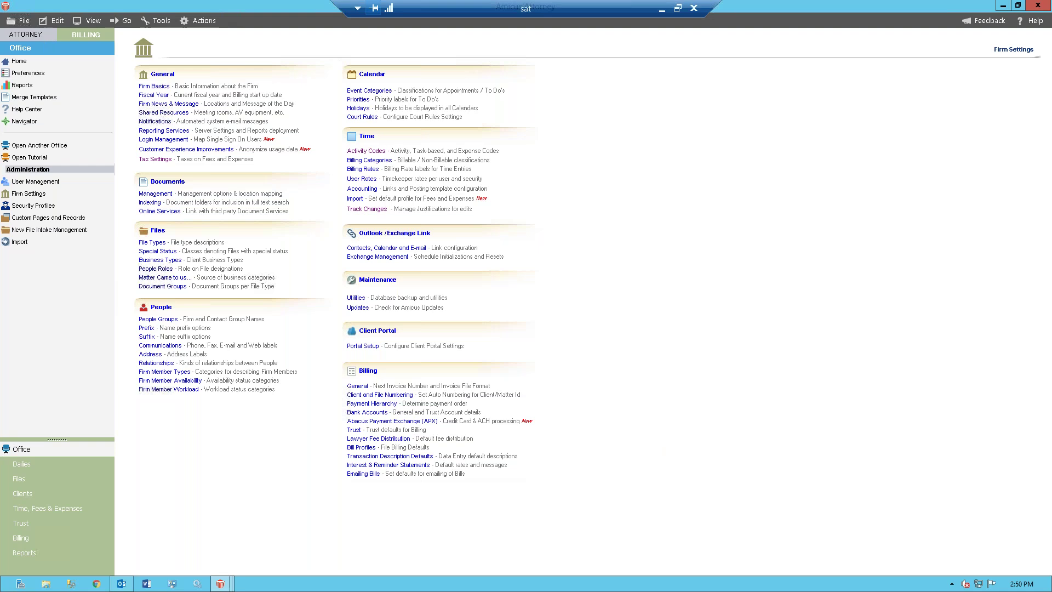
Return to the Attorney module and display the BusinessPlanning category of the Firm Reports.
click(26, 34)
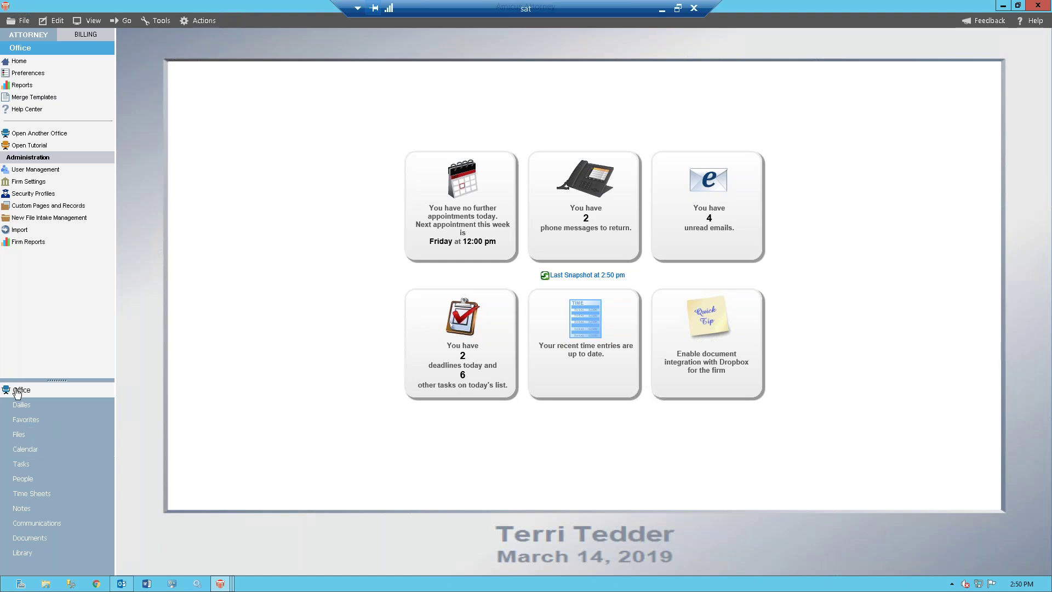
click(28, 247)
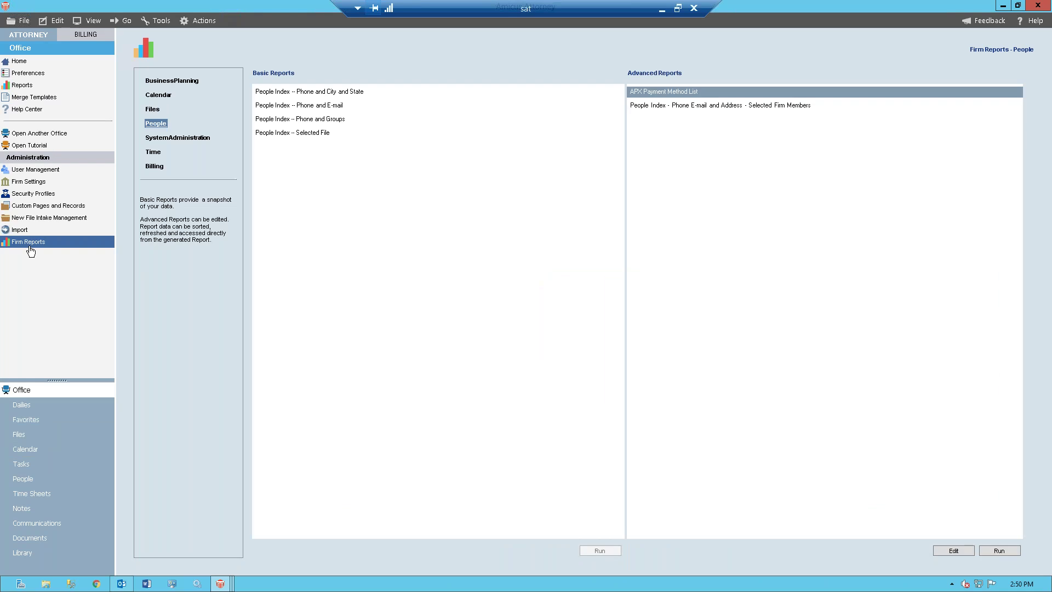
click(191, 80)
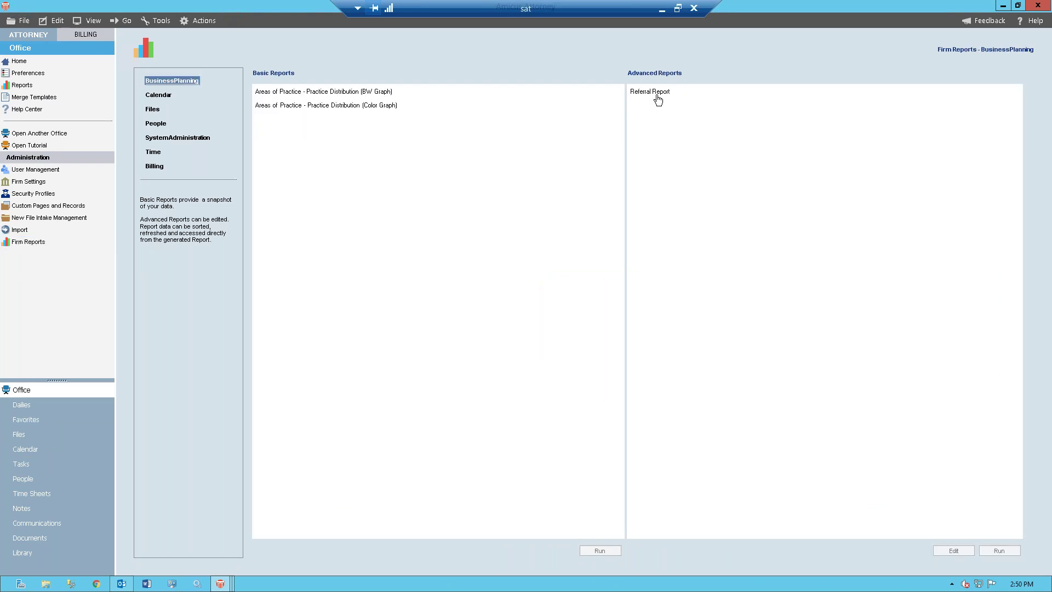
Review the Matter Came To Us Because options in the Family Law file's Admin Accounting details, then save and close the file.
click(19, 434)
double_click(167, 157)
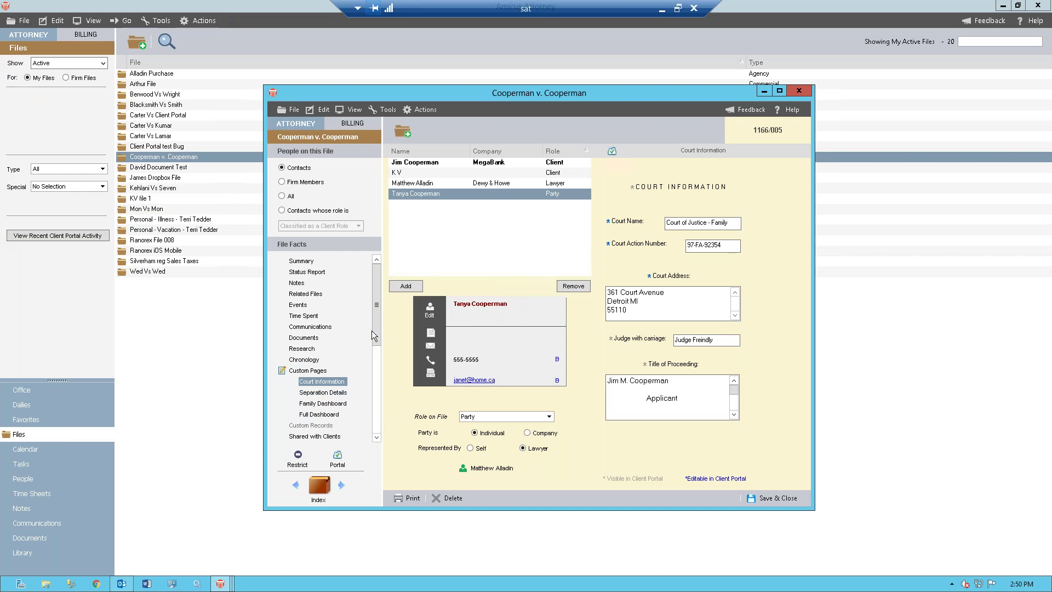
click(379, 384)
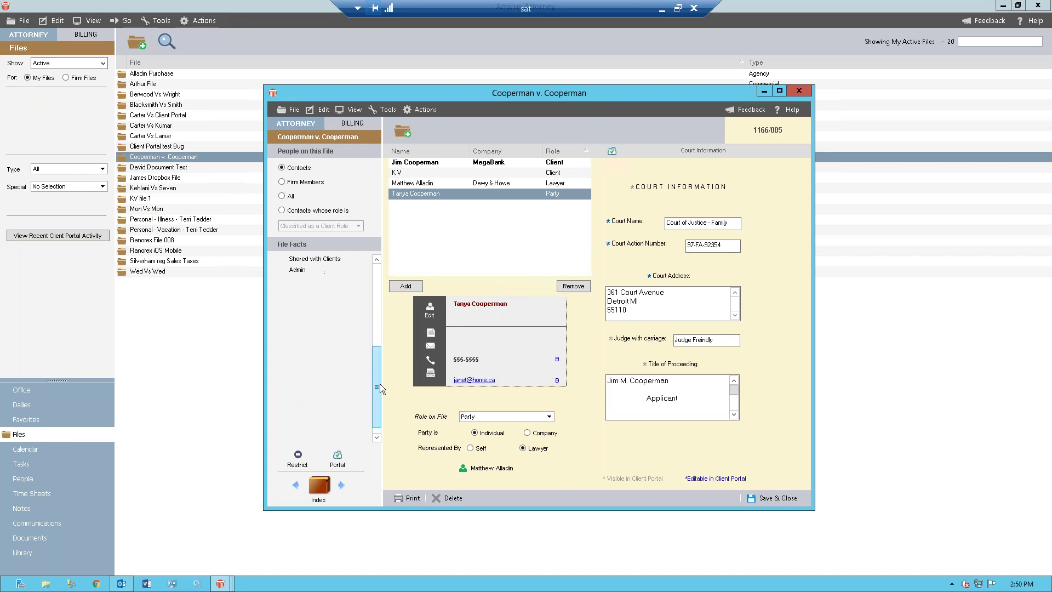
click(306, 271)
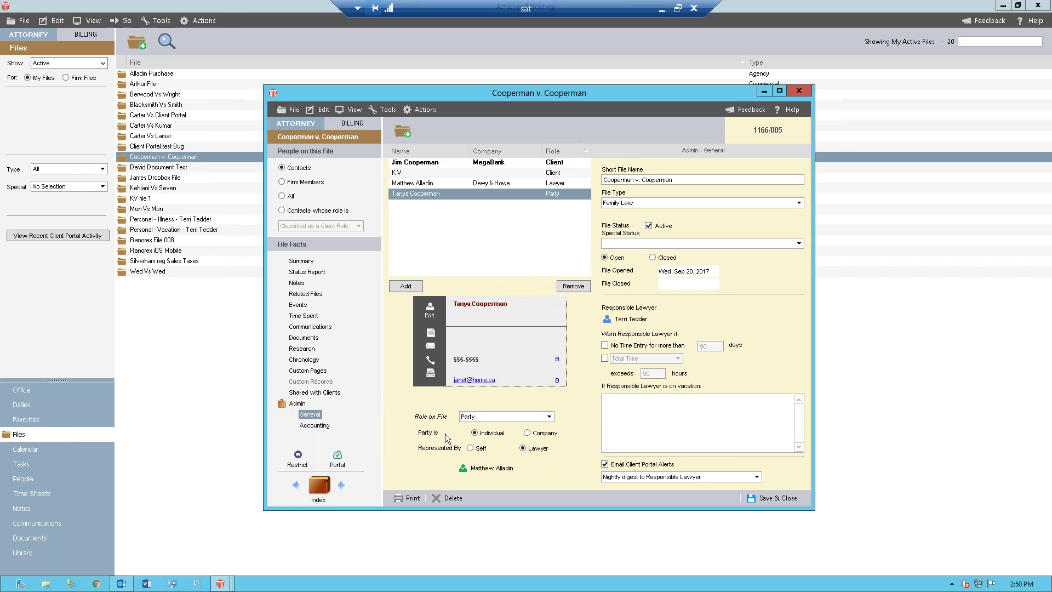
click(322, 425)
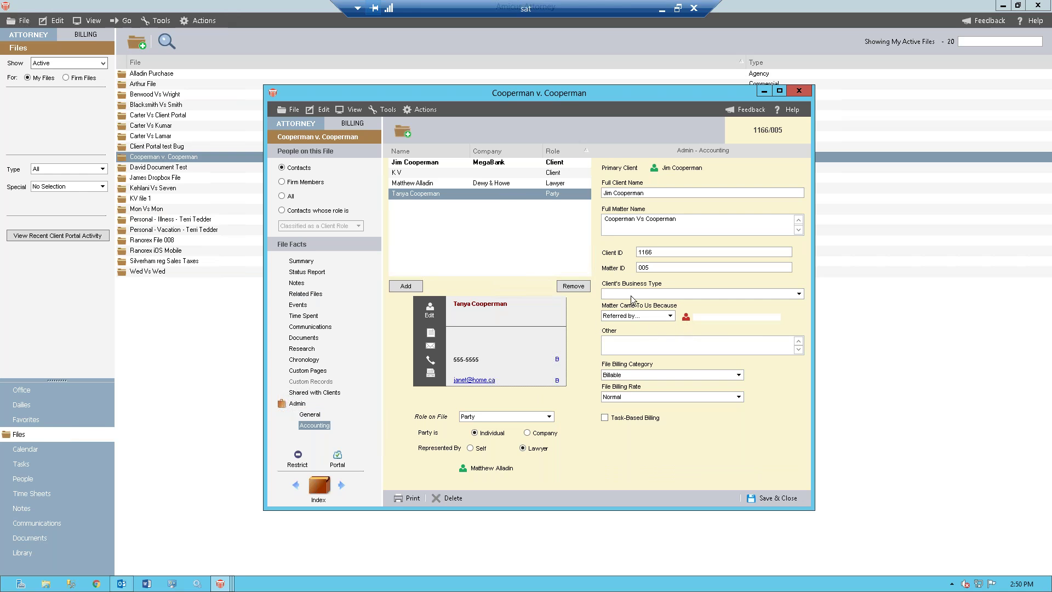
click(671, 316)
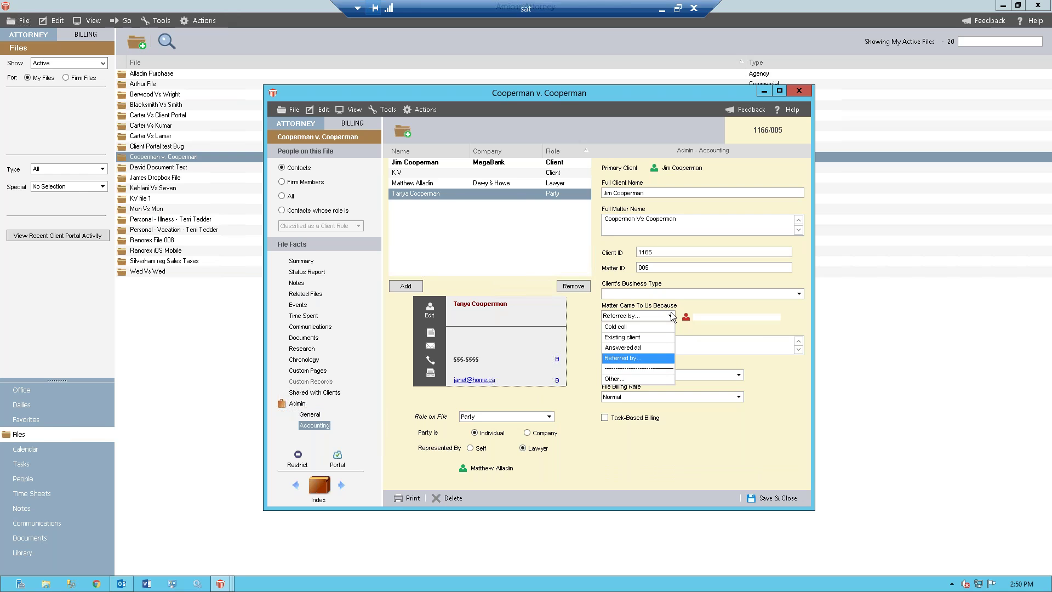
click(796, 497)
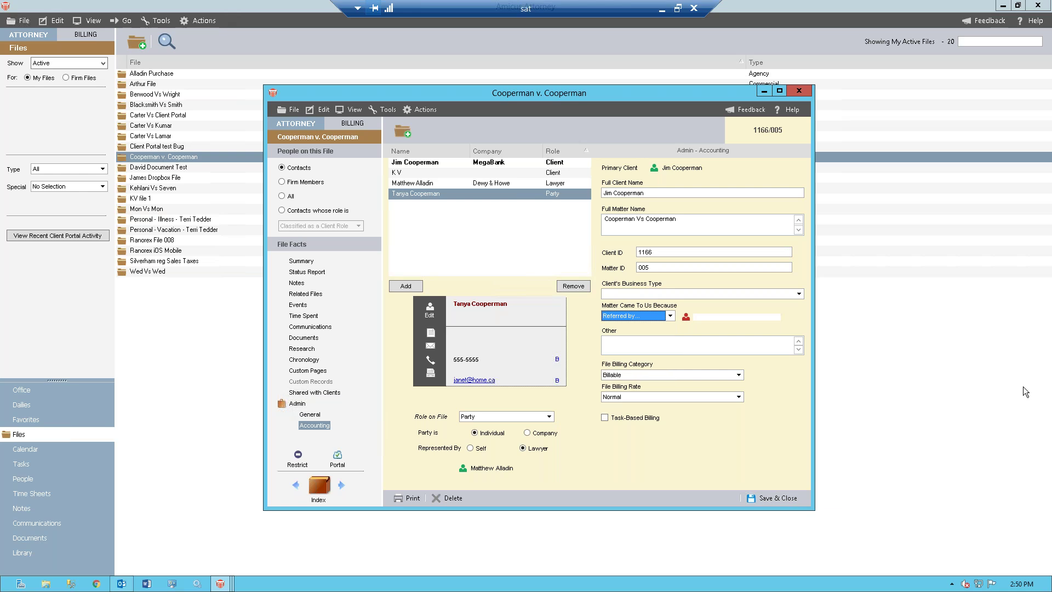
click(794, 499)
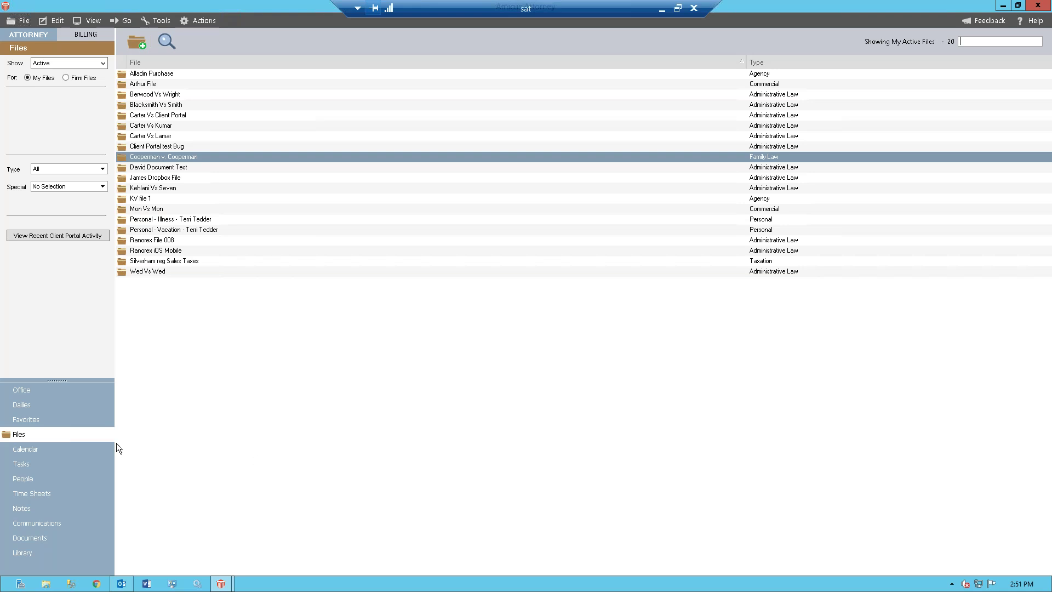
Run the advanced Referral Report from the BusinessPlanning firm reports.
click(22, 390)
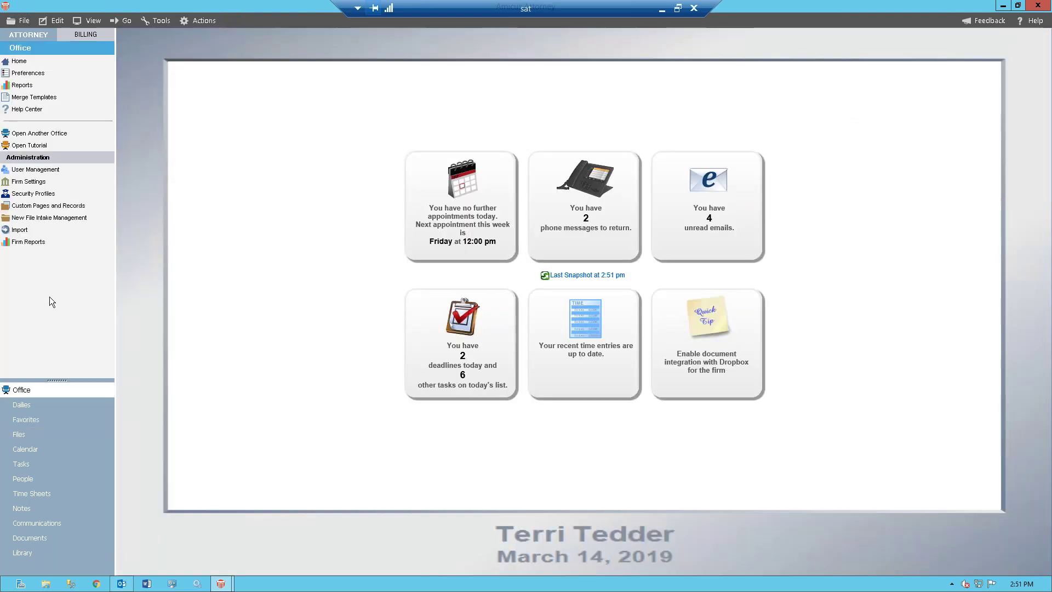
click(23, 247)
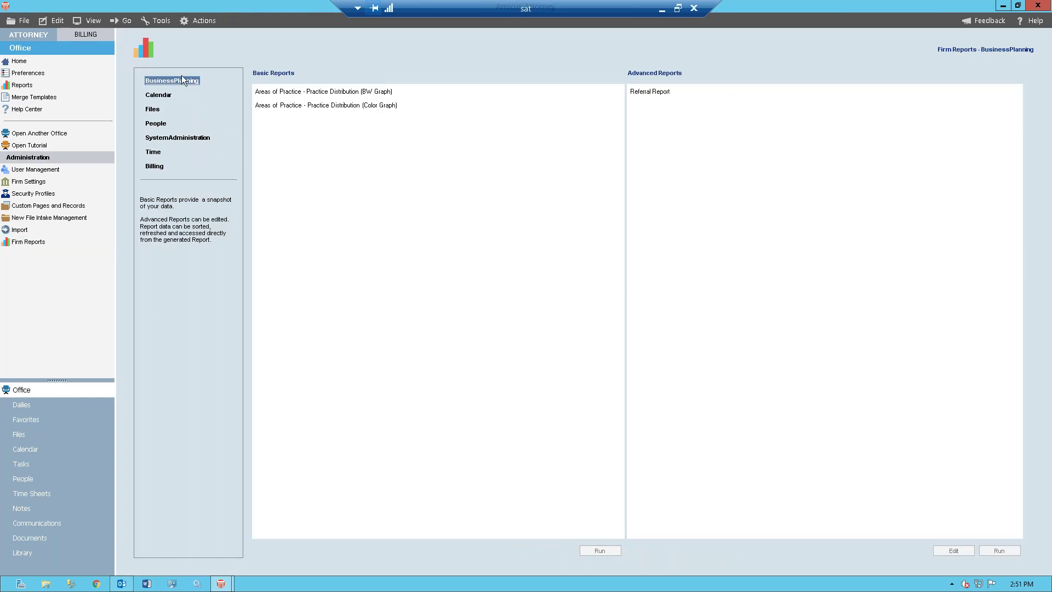
click(668, 94)
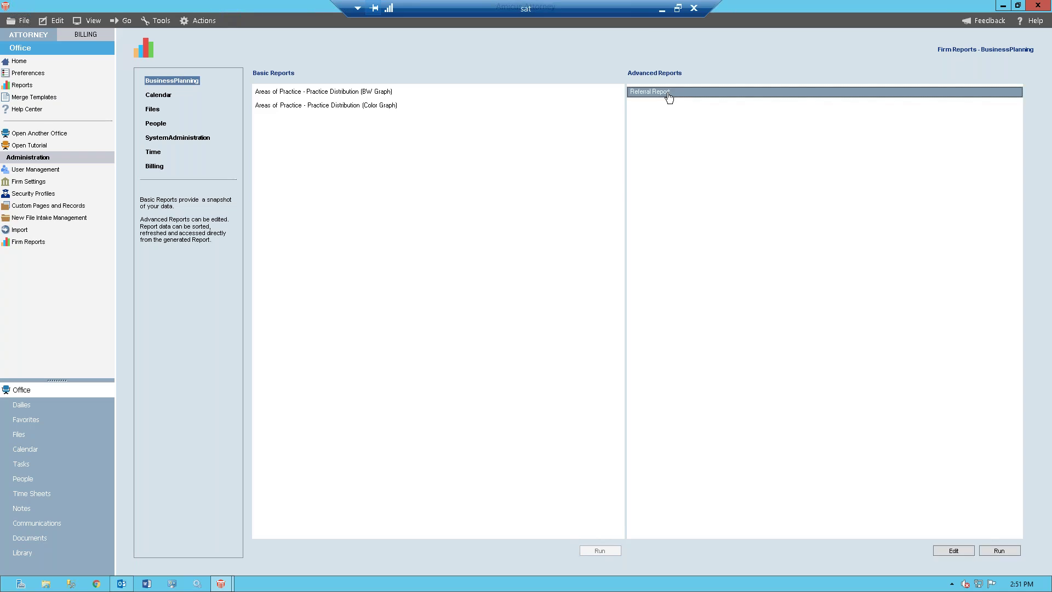
click(1007, 552)
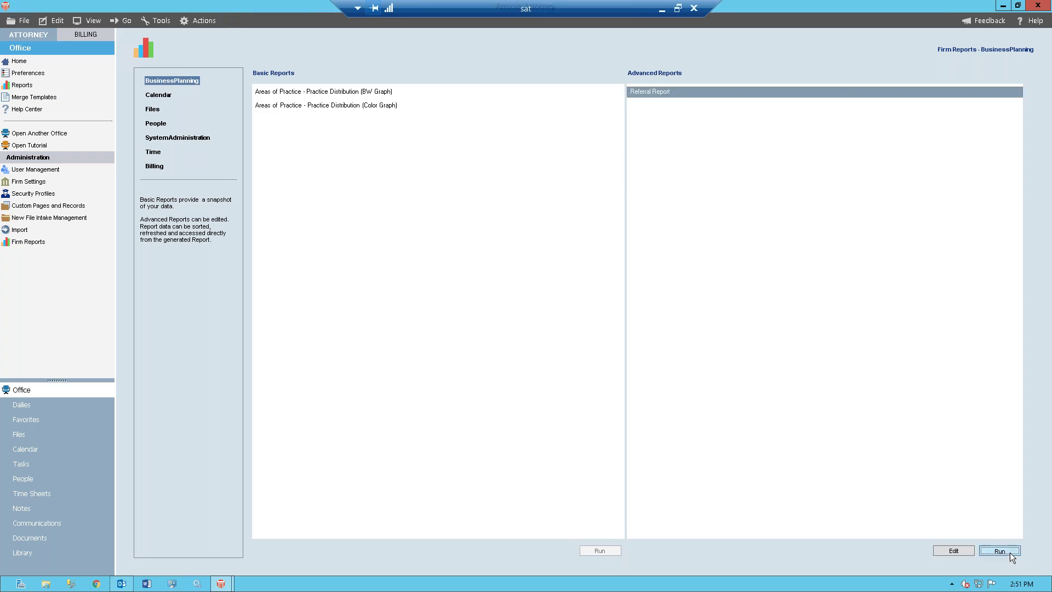
Set the Referral Report's From date to 2019-01-01, keep the To date as Today, and generate the report.
click(236, 154)
click(241, 152)
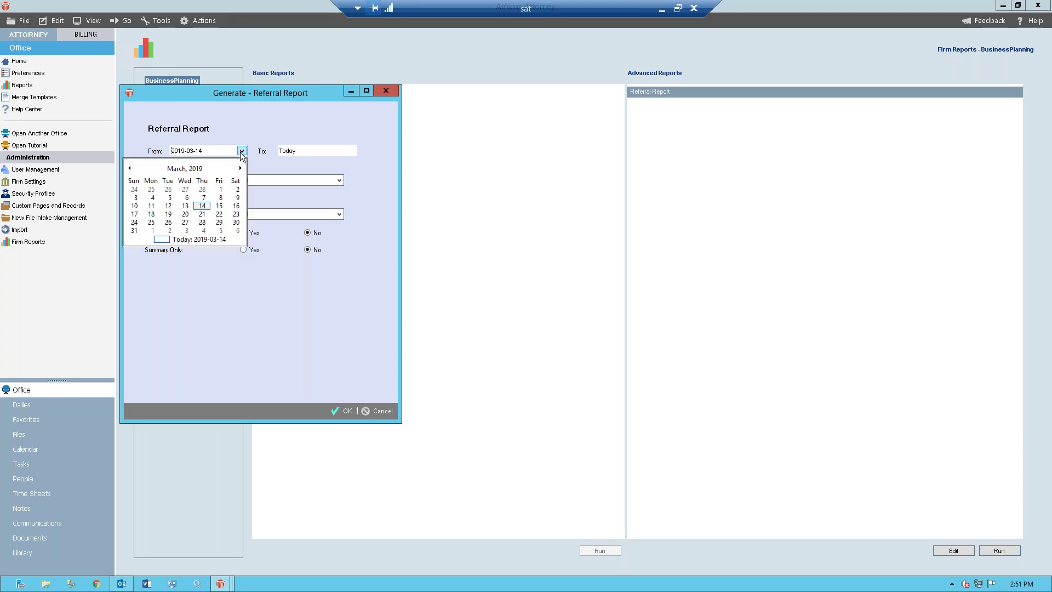
click(128, 166)
click(129, 166)
click(168, 190)
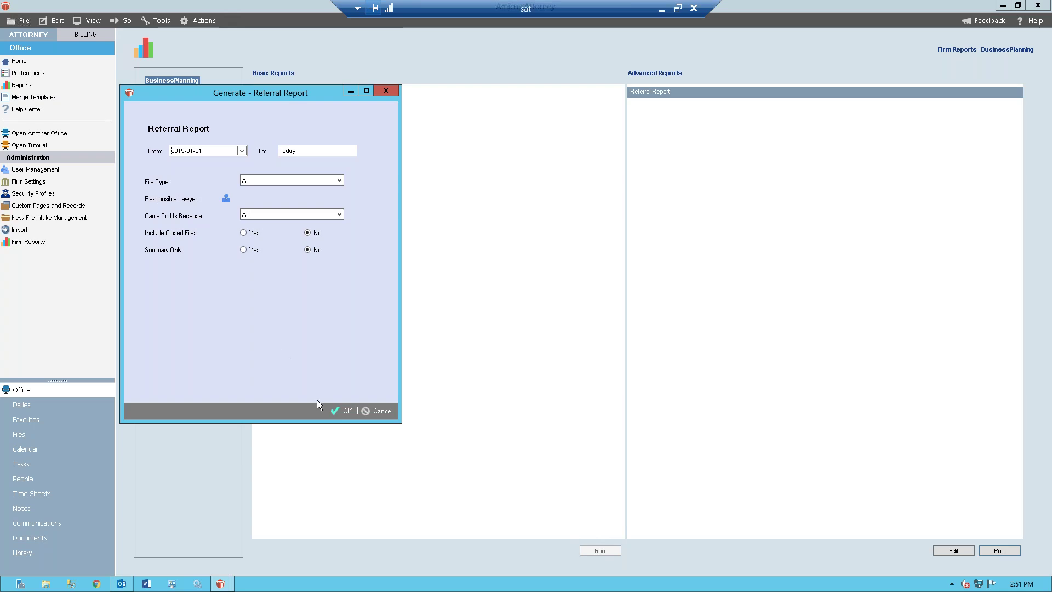
click(345, 416)
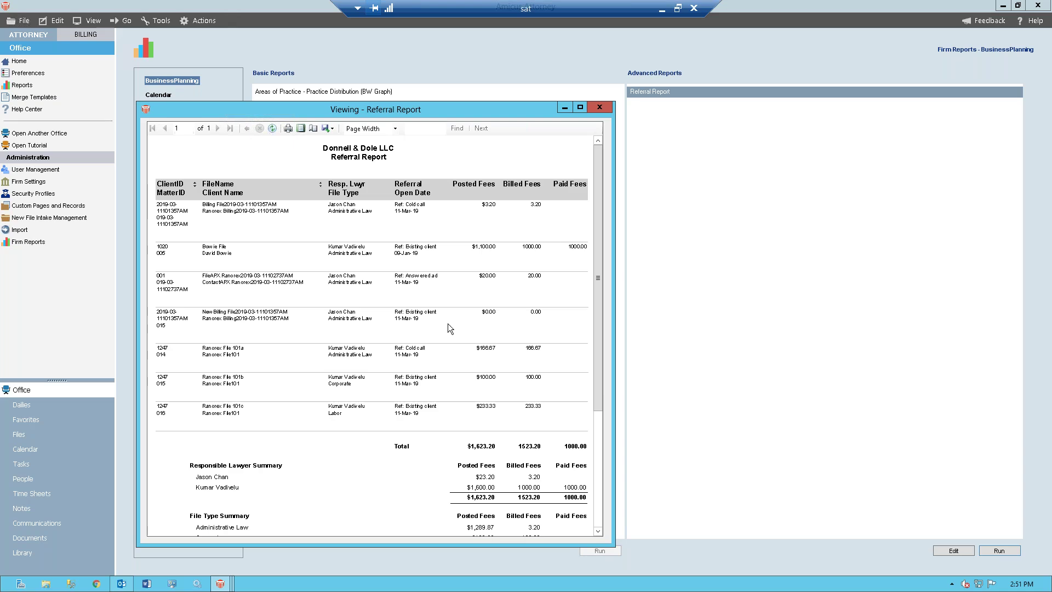
Review both pages of the Referral Report in print layout in an enlarged viewer window, then close the report.
drag(538, 106, 537, 59)
click(299, 81)
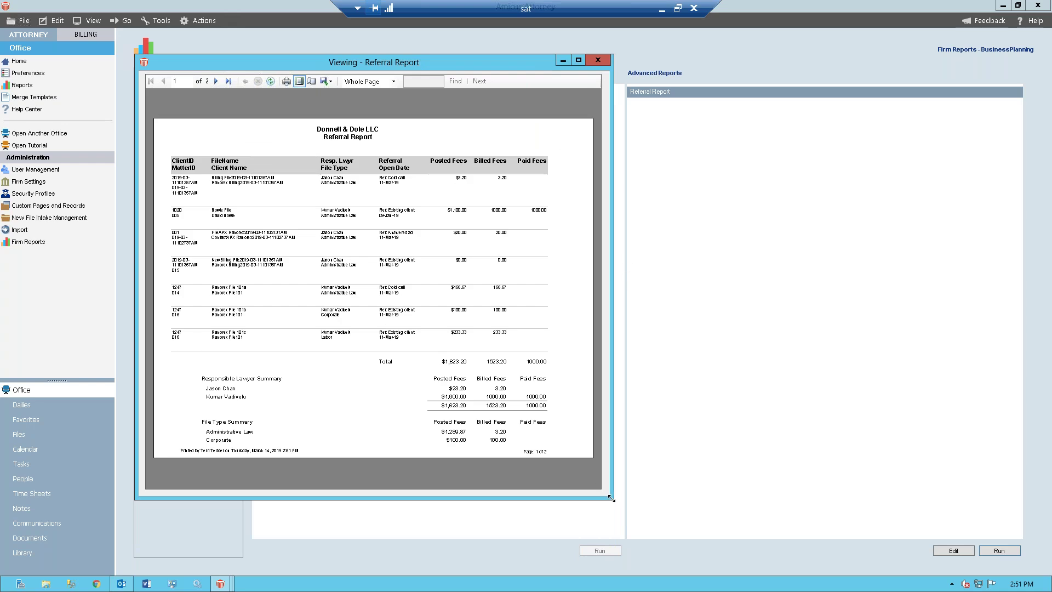
drag(610, 499, 772, 573)
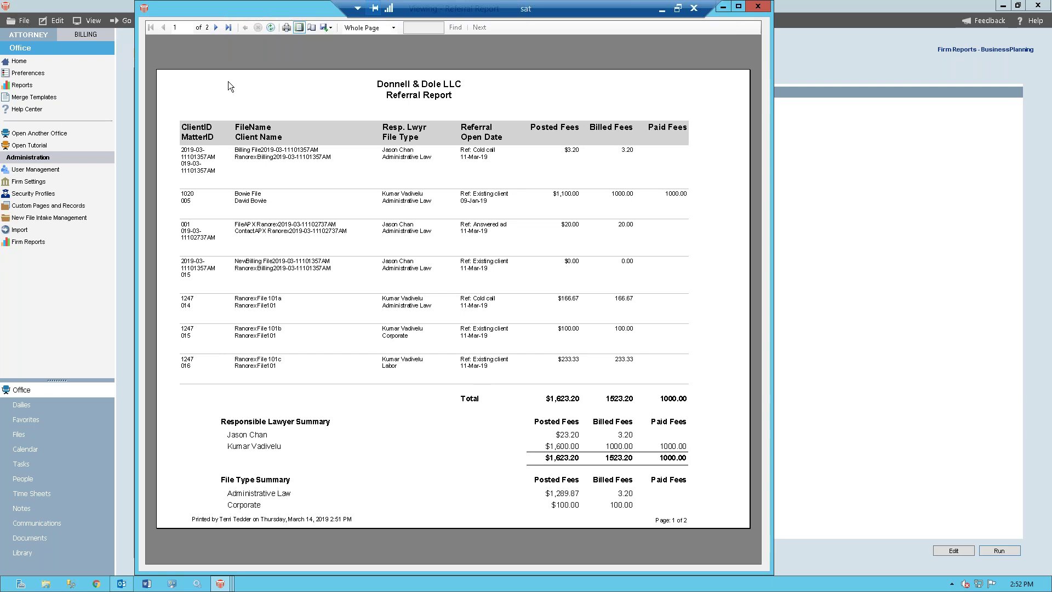
click(217, 27)
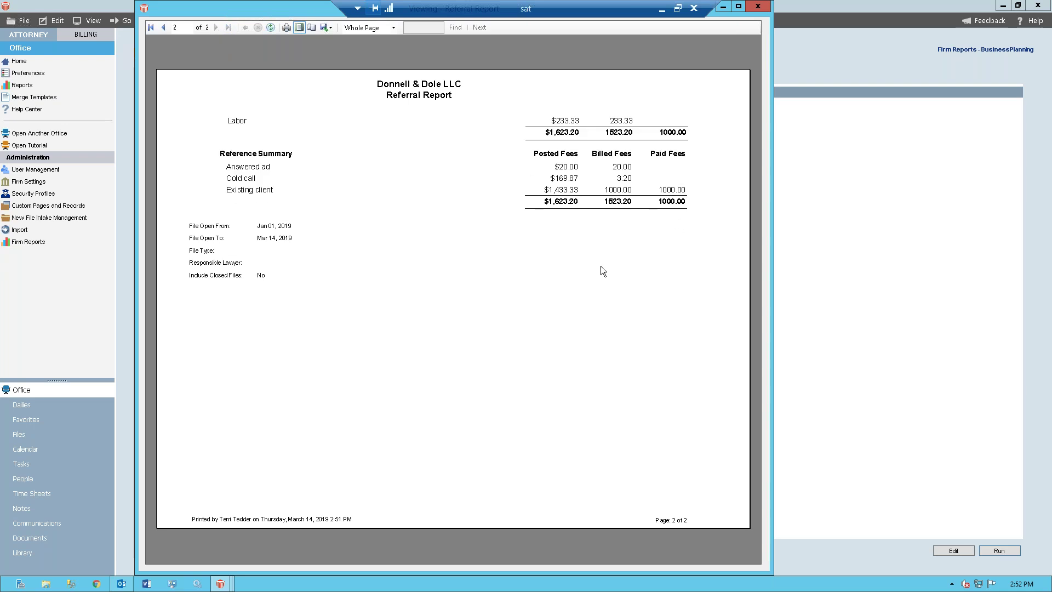
click(164, 28)
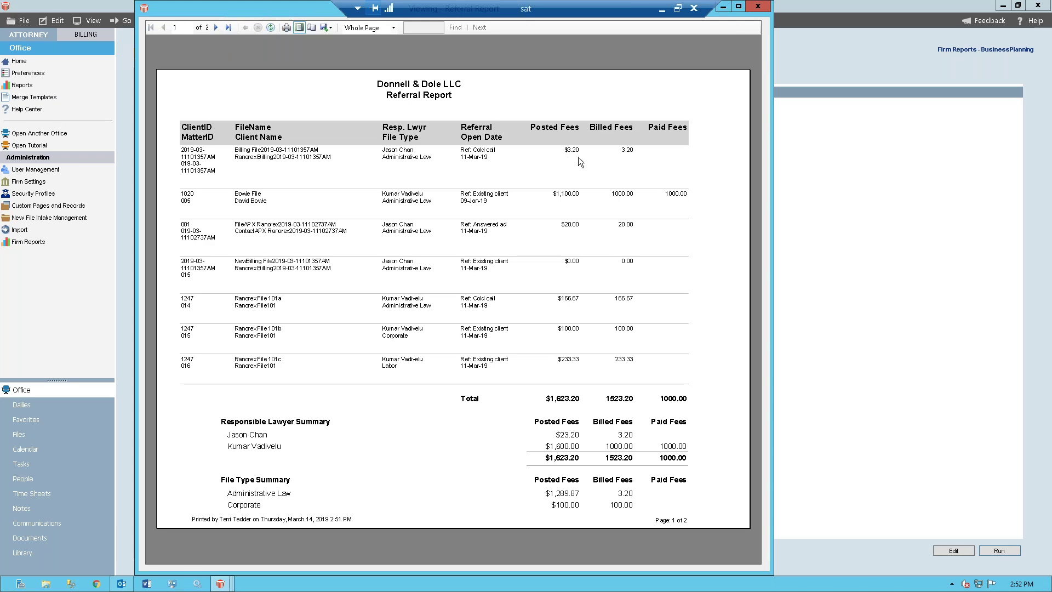
click(757, 8)
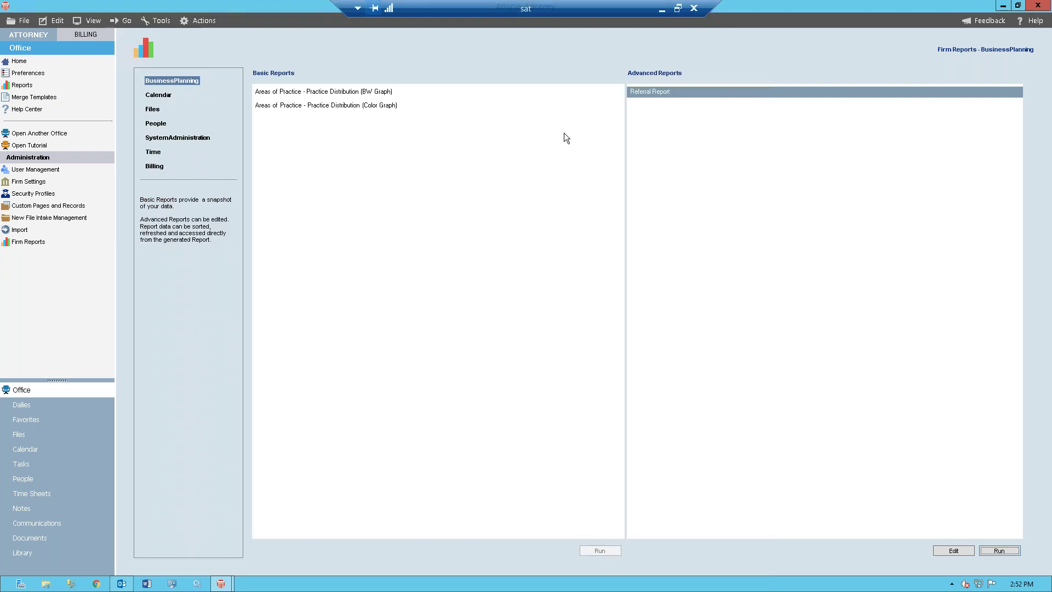
Minimize the remote desktop session and switch to the presentation's What's New slide on Other features.
key(alt+Tab)
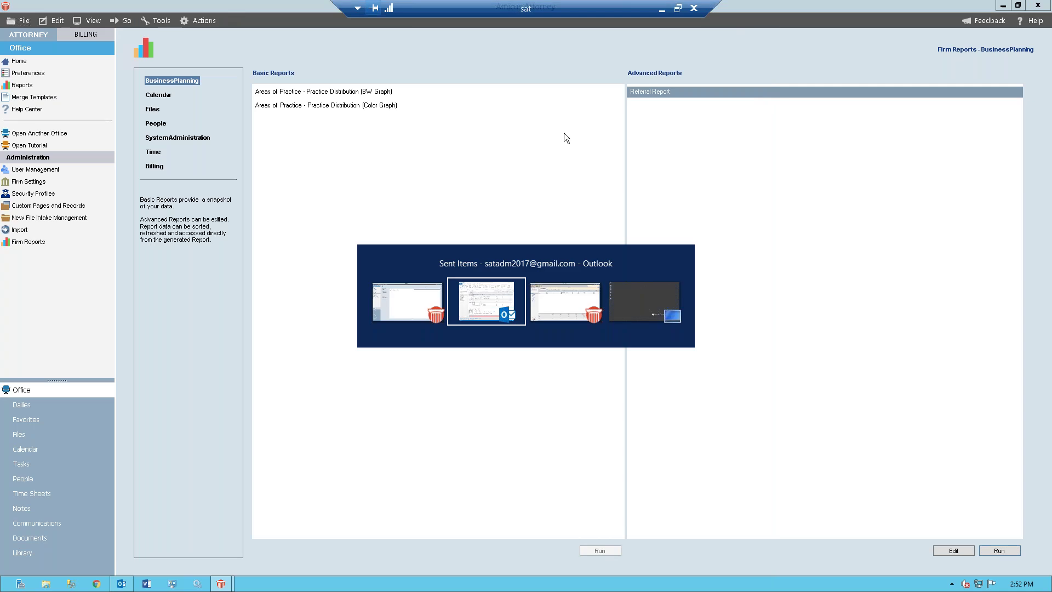
click(662, 11)
click(582, 581)
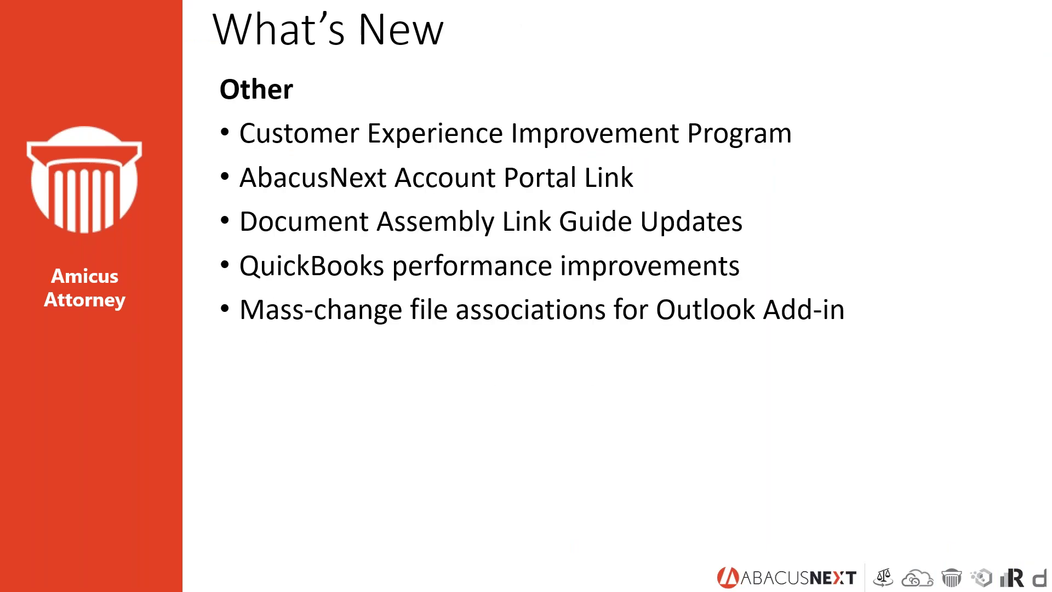